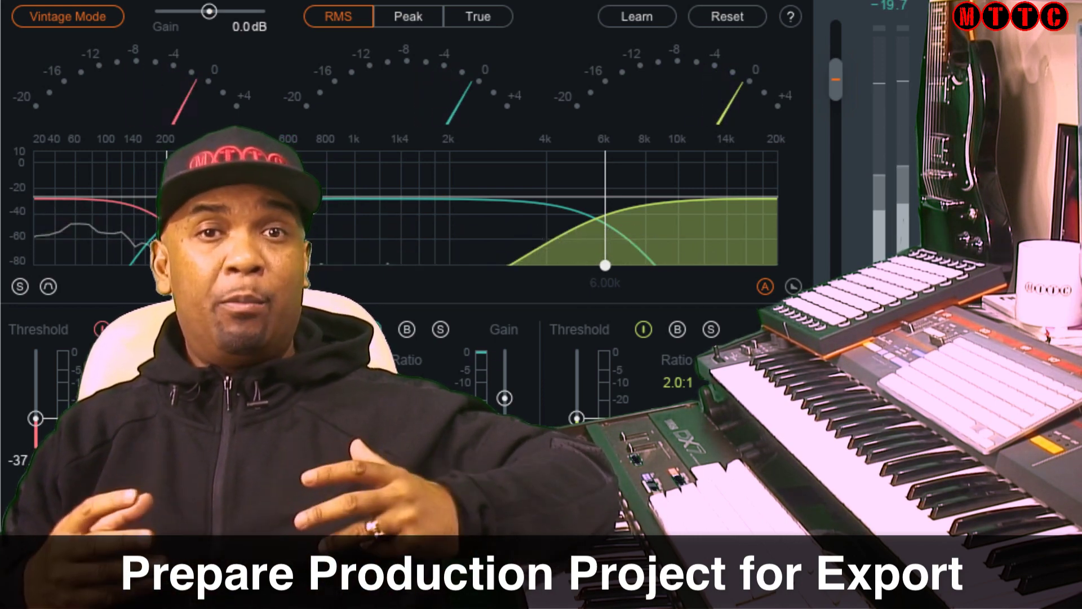
pyautogui.click(450, 211)
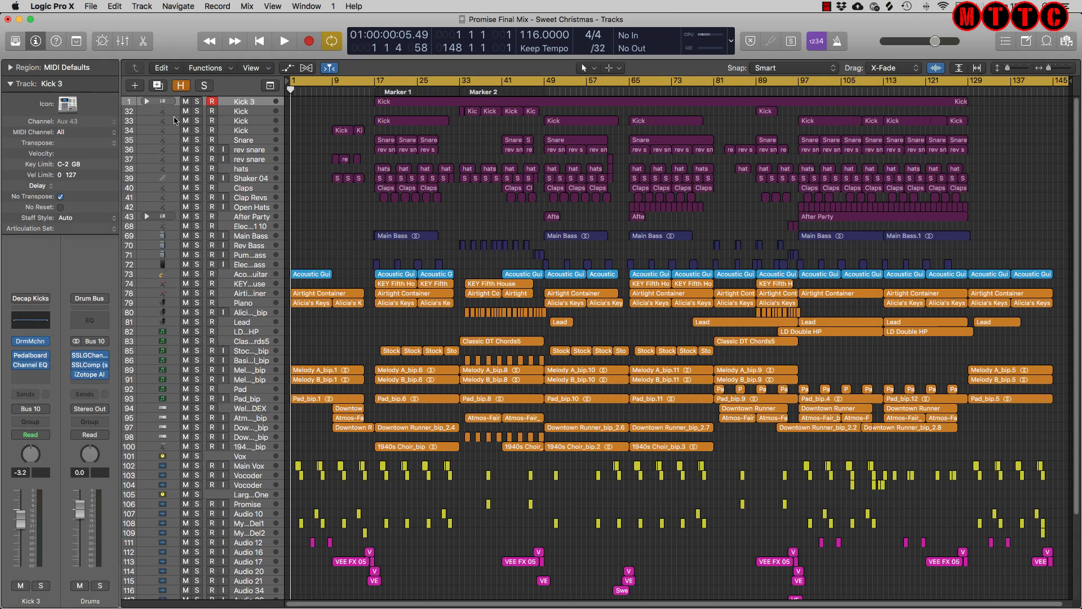
# - Fit all of the project's tracks vertically into the arrangement area and clear the region selection
pyautogui.scroll(-3, 142, 543)
pyautogui.click(134, 579)
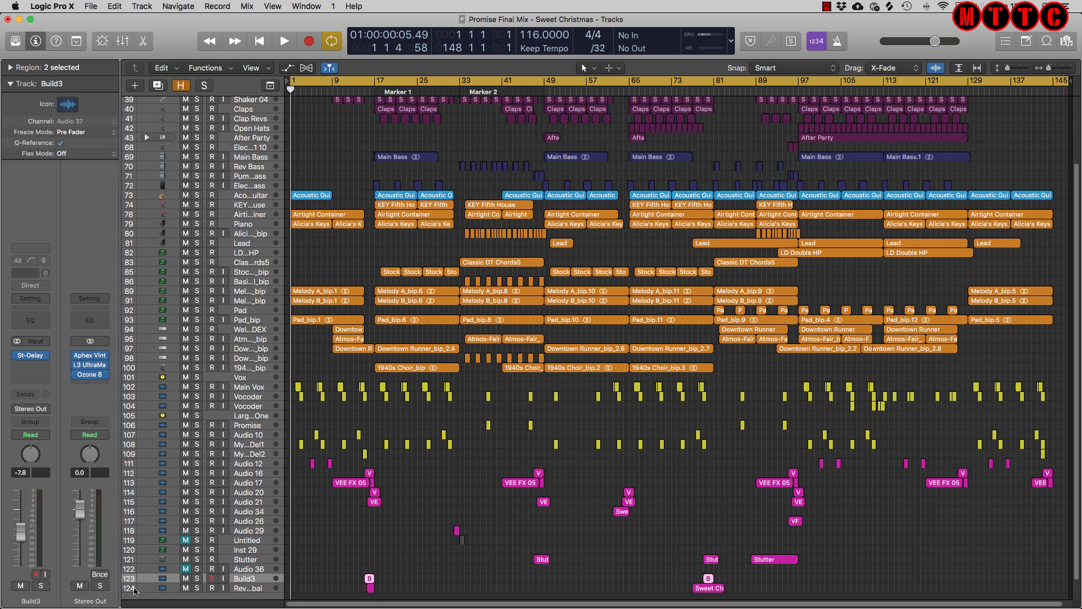
pyautogui.click(959, 70)
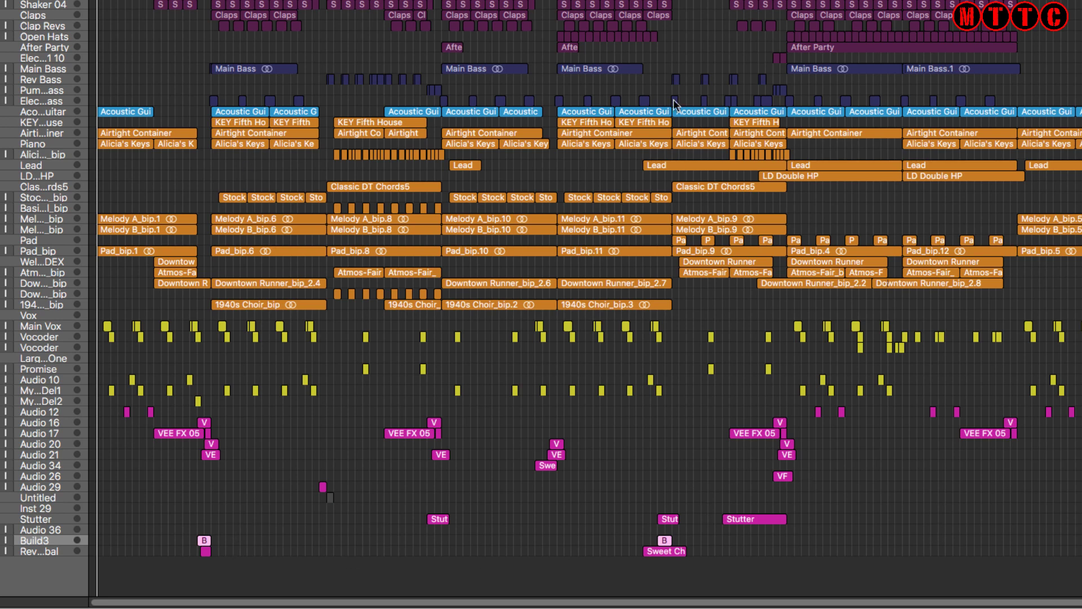
pyautogui.click(888, 284)
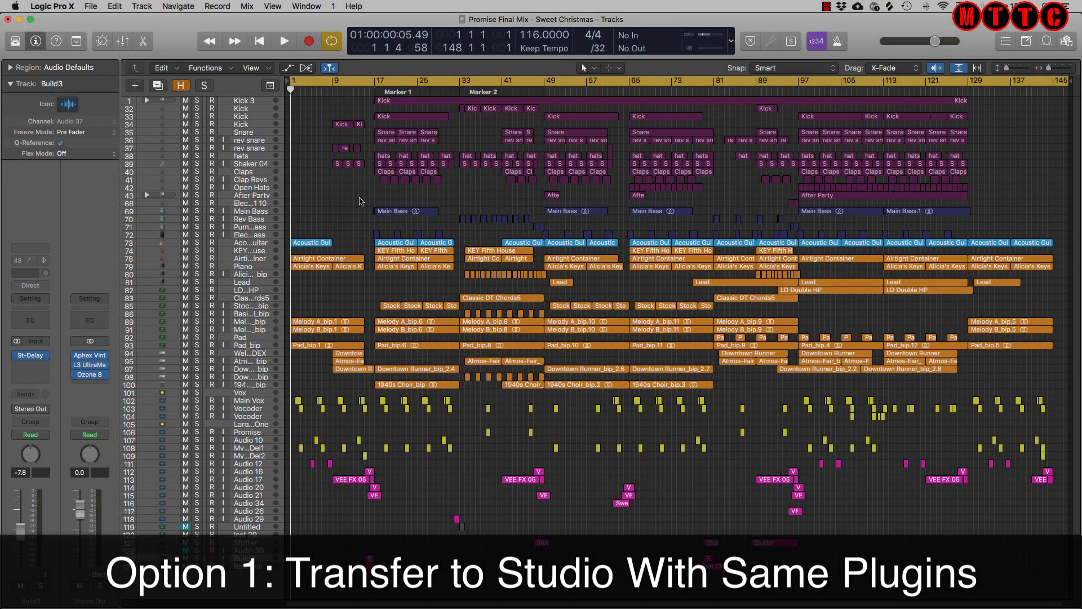
# - Go through the drum tracks from Kick 3 to track 68 one by one and examine each channel's instrument and effect plug-ins
pyautogui.click(262, 102)
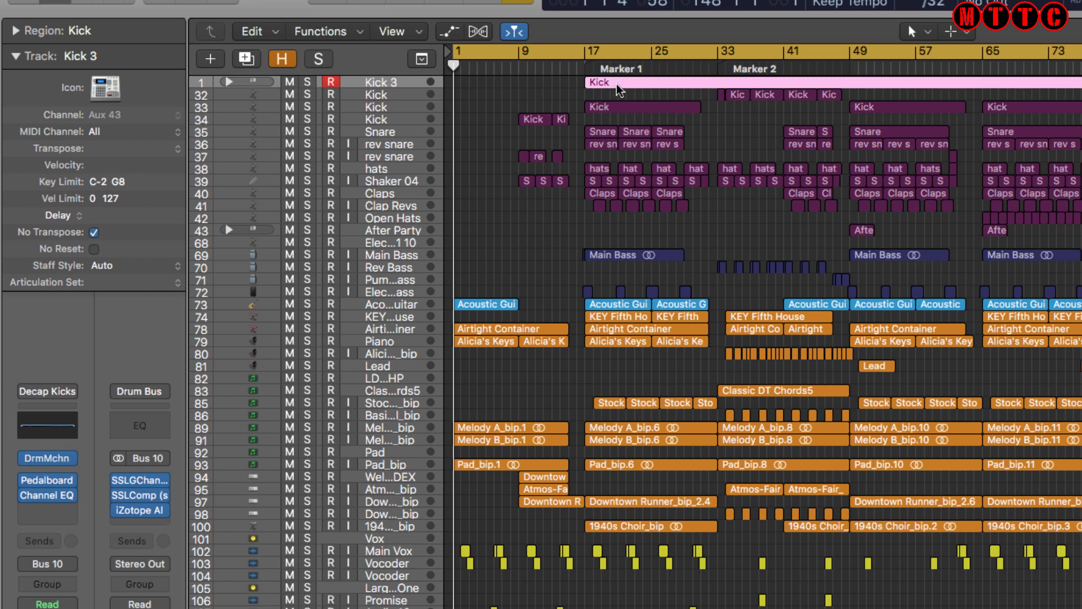
pyautogui.click(387, 95)
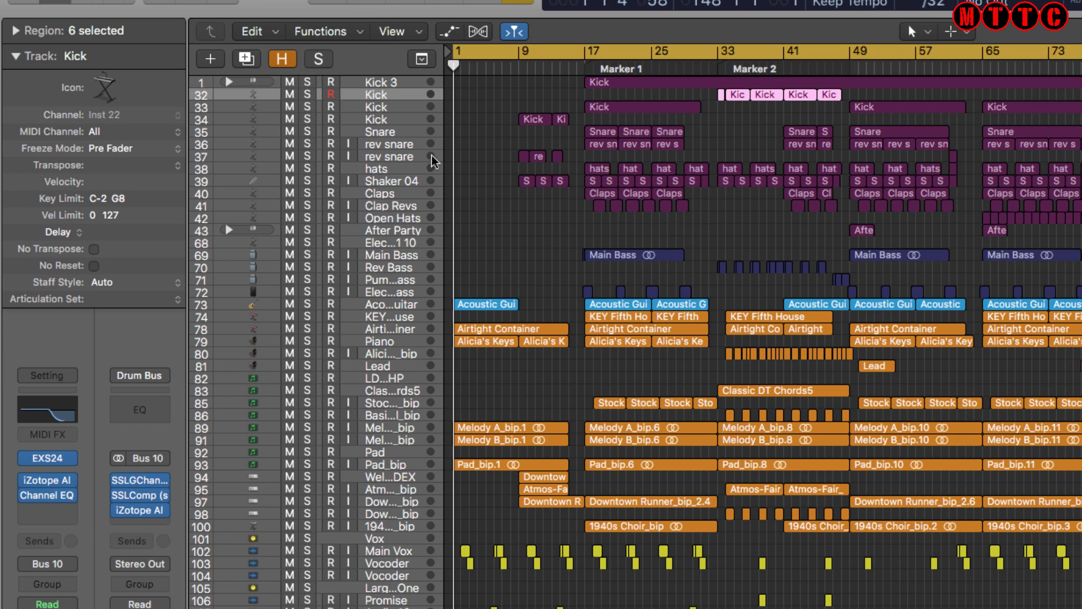
pyautogui.click(387, 107)
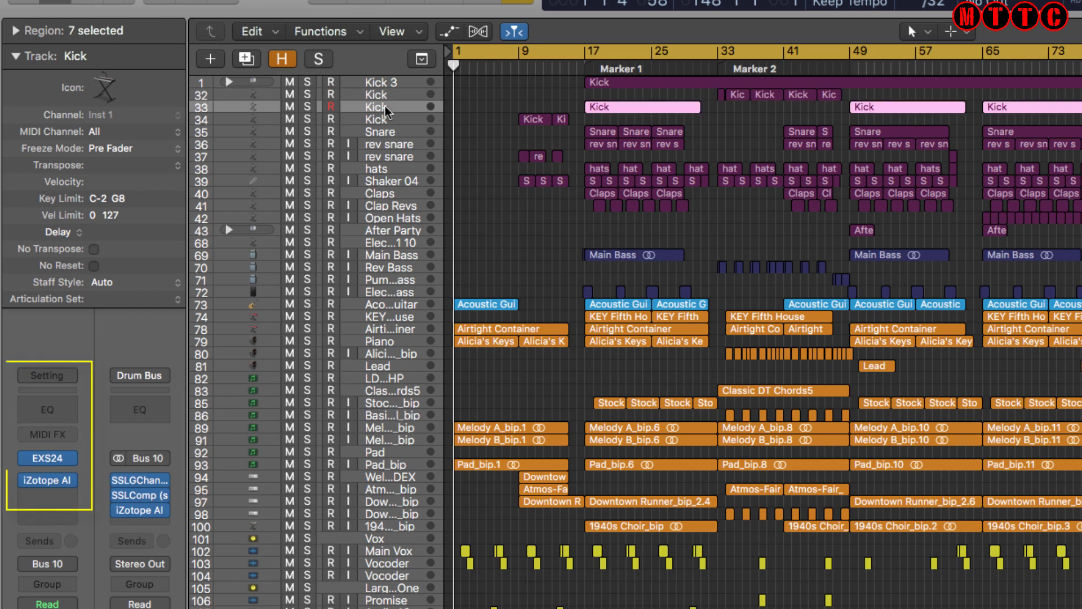
pyautogui.press('Down')
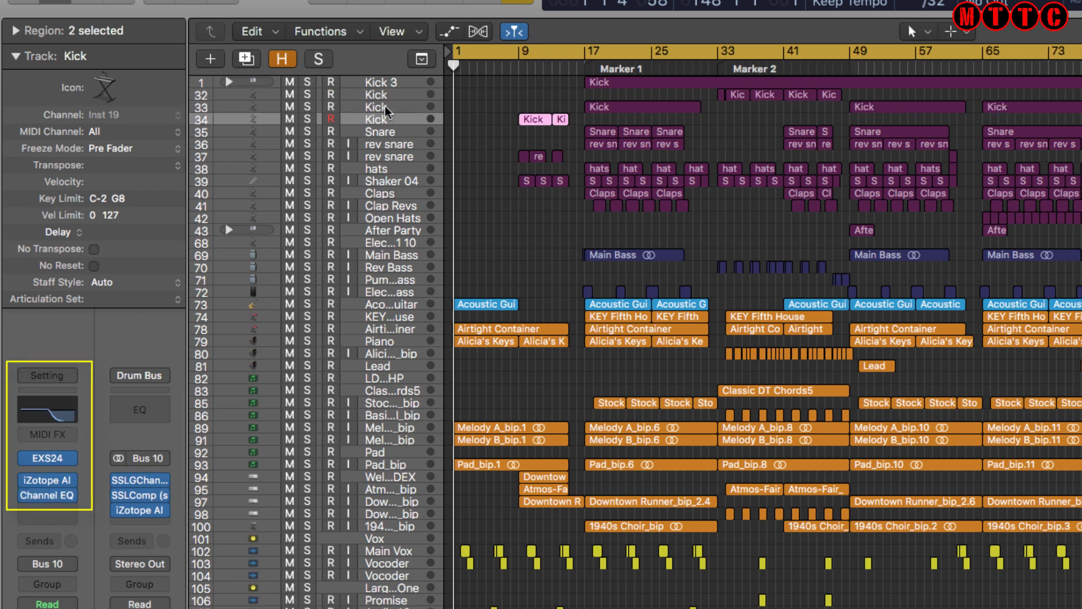
pyautogui.press('Down')
pyautogui.press('Down')
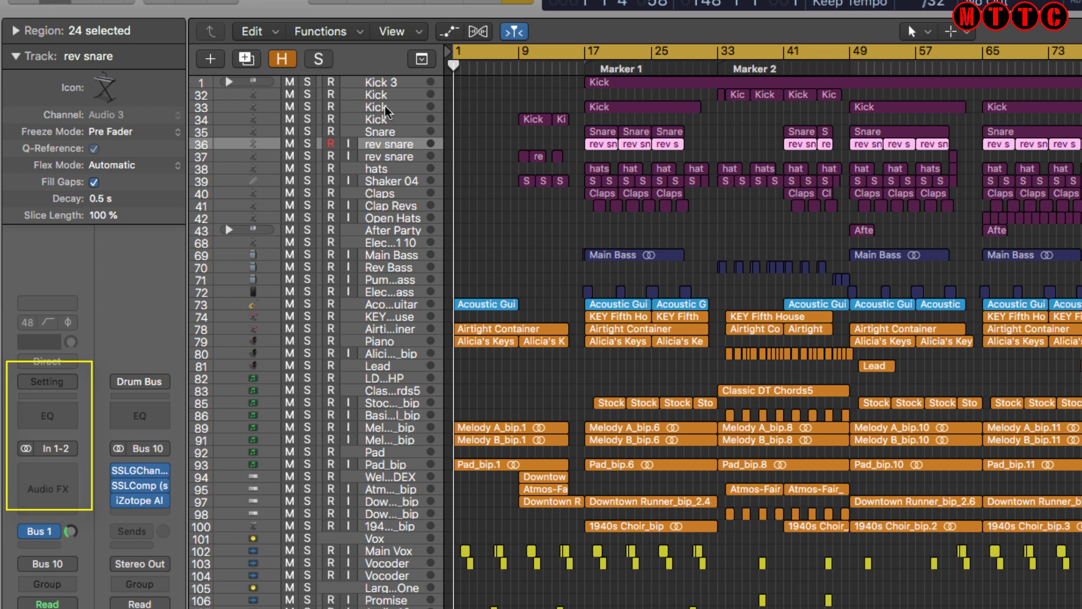
pyautogui.press('Down')
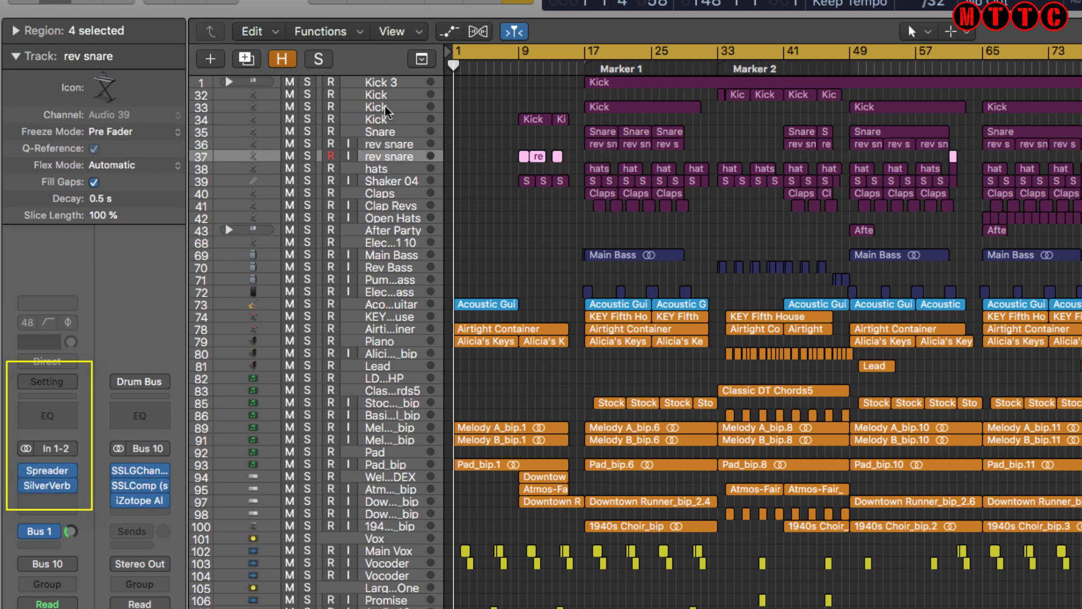
pyautogui.press('Down')
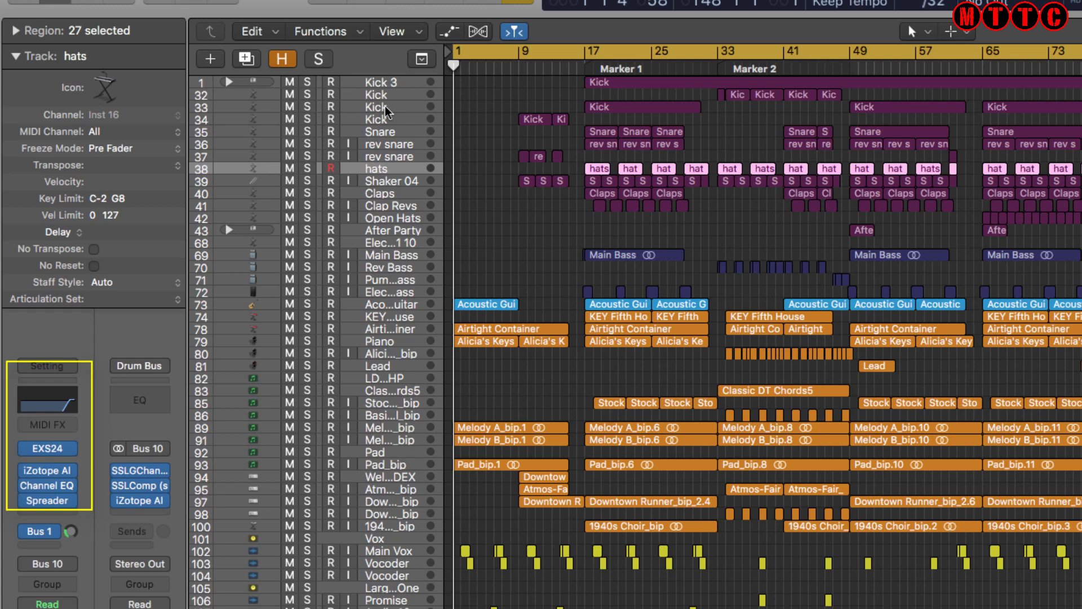
pyautogui.press('Down')
pyautogui.press('Down')
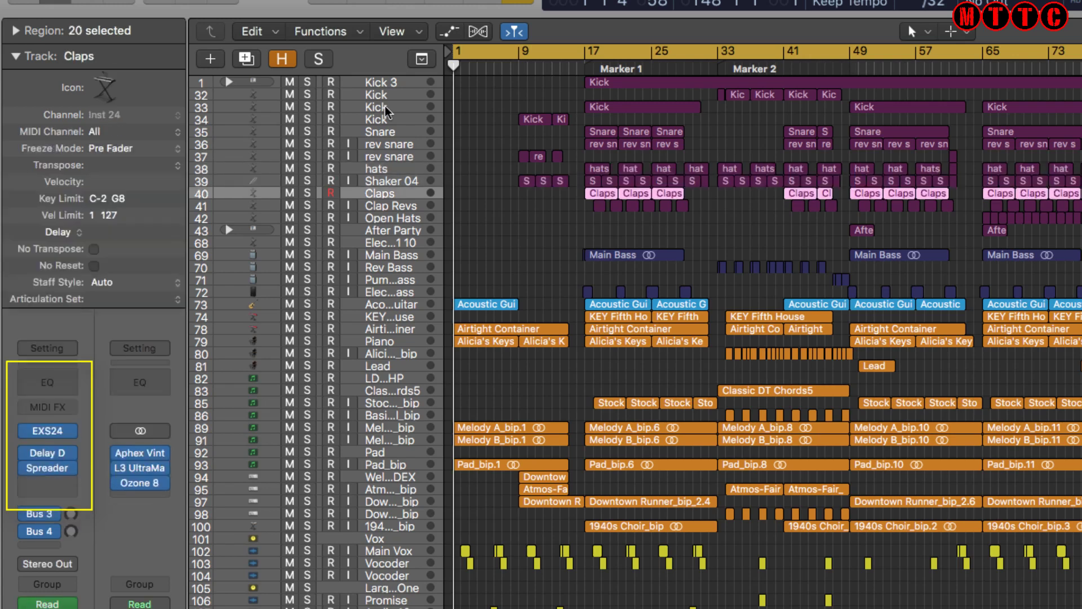
pyautogui.press('Down')
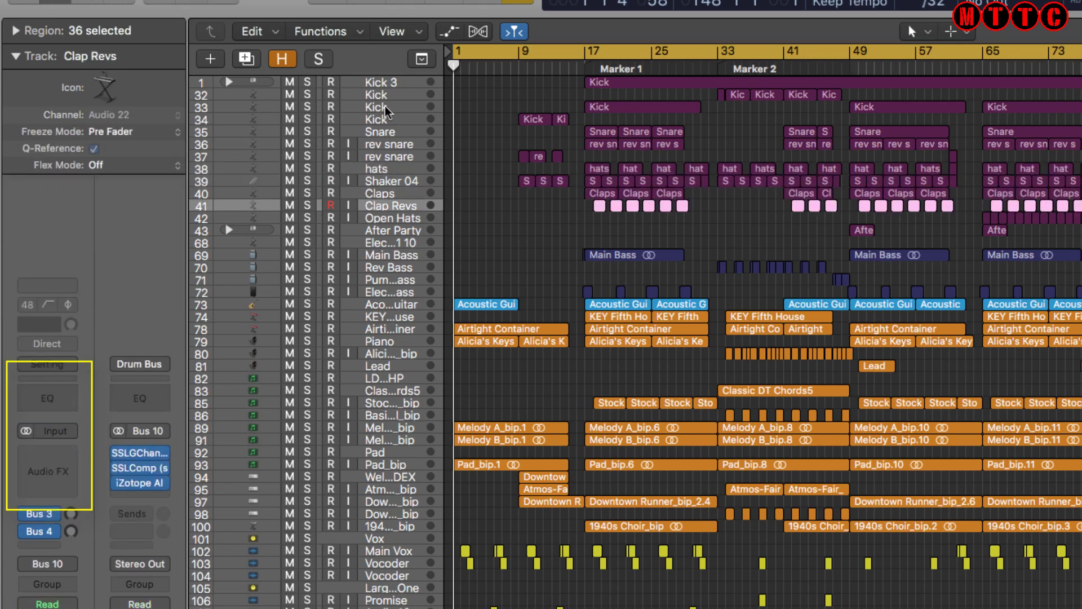
pyautogui.press('Down')
pyautogui.press('Down')
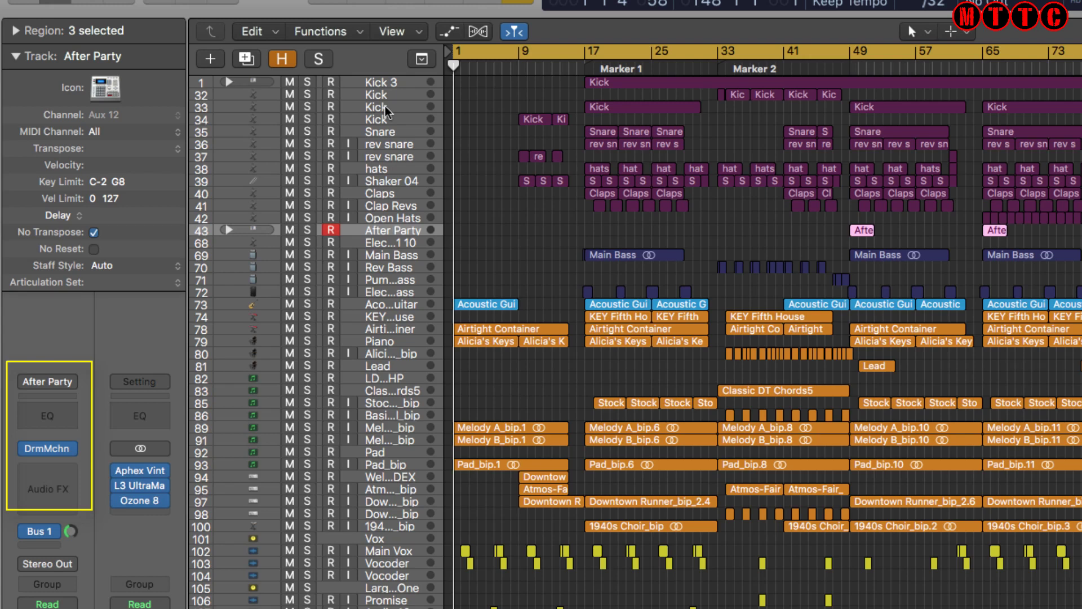
pyautogui.press('Down')
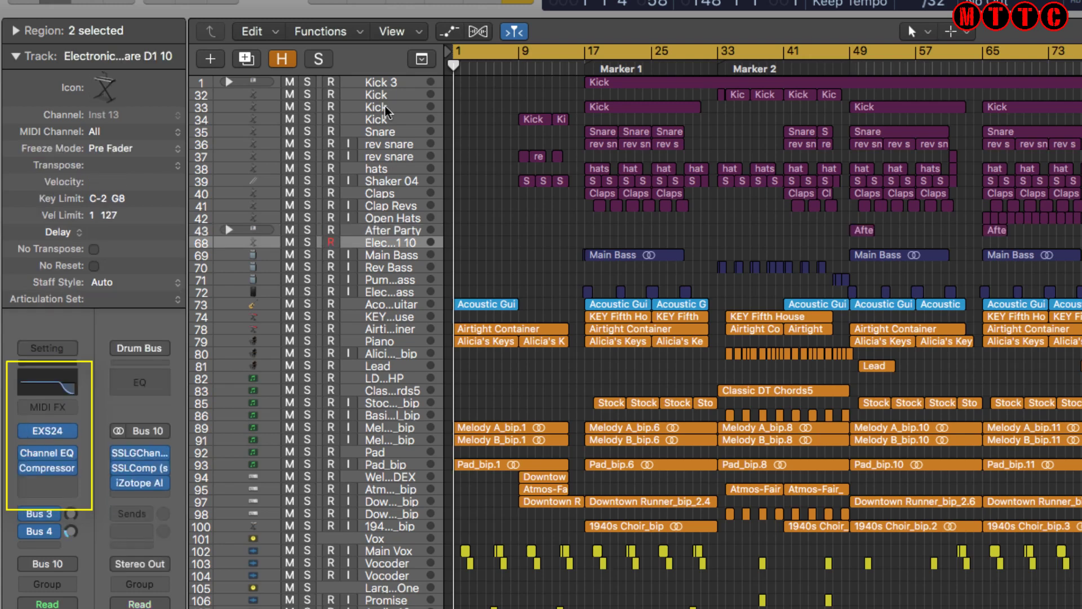
# - Go through the bass tracks from Main Bass to Electric Bass and examine the effect plug-ins on each channel
pyautogui.press('Down')
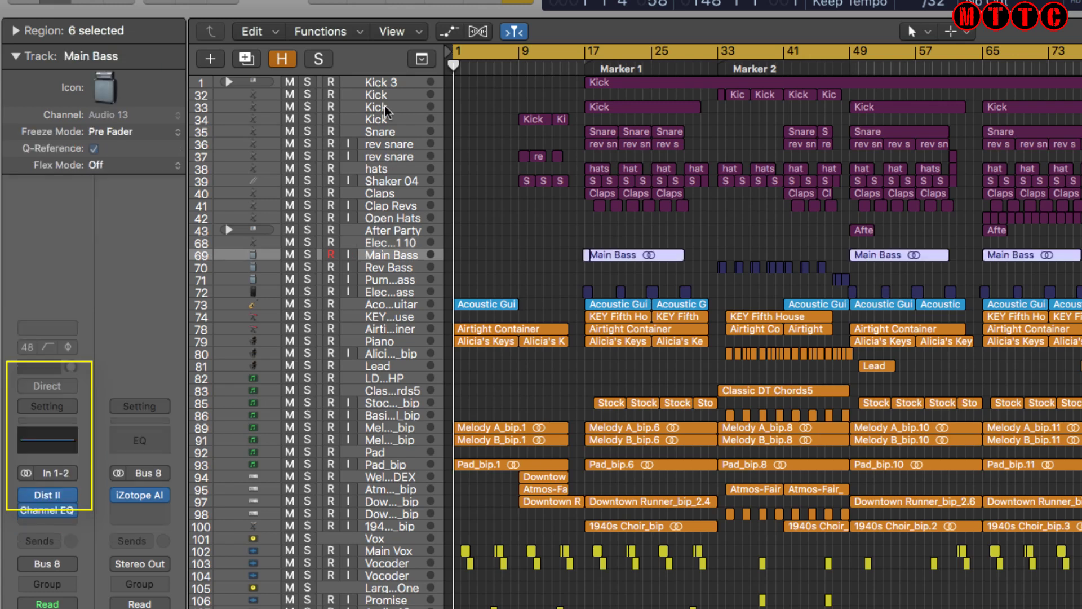
pyautogui.press('Down')
pyautogui.press('Down')
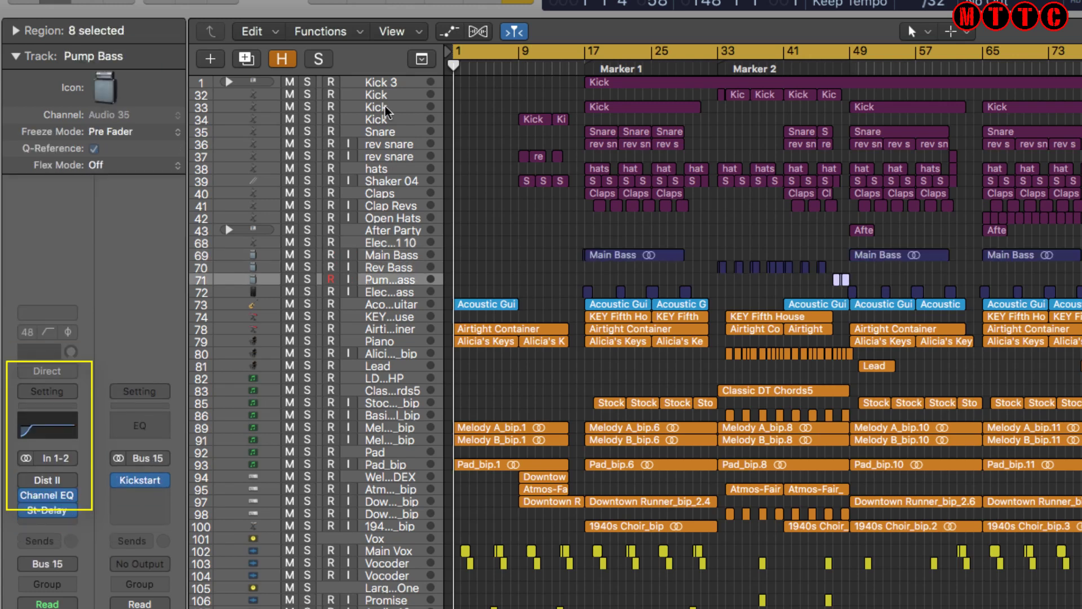
pyautogui.press('Down')
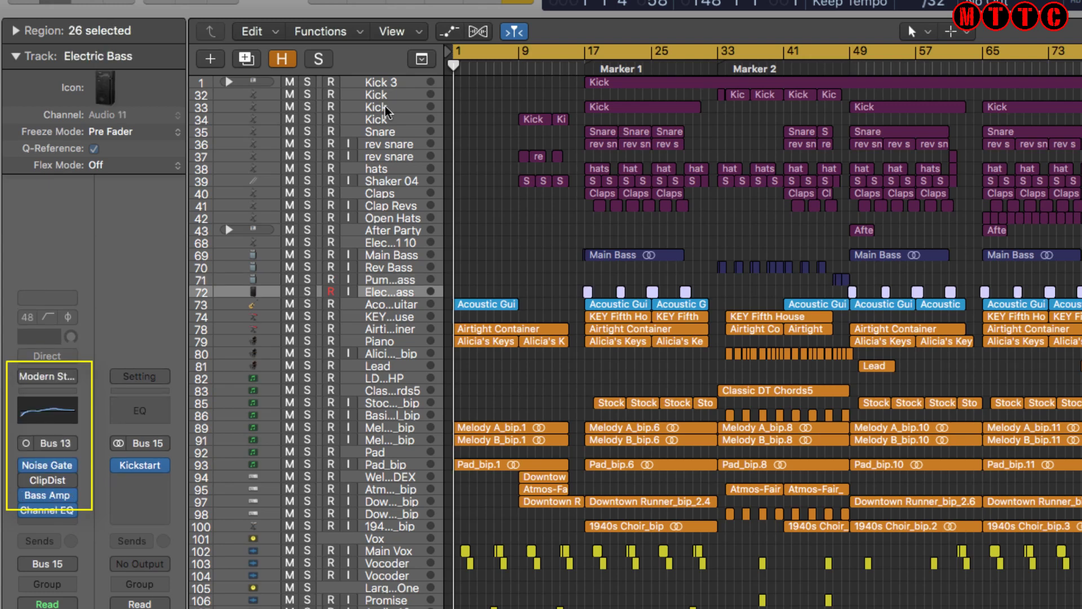
# - Go through the guitar, keyboard, melody and pad tracks from Acoustic Guitar to 1940s Choir_bip and examine their channel plug-ins
pyautogui.press('Down')
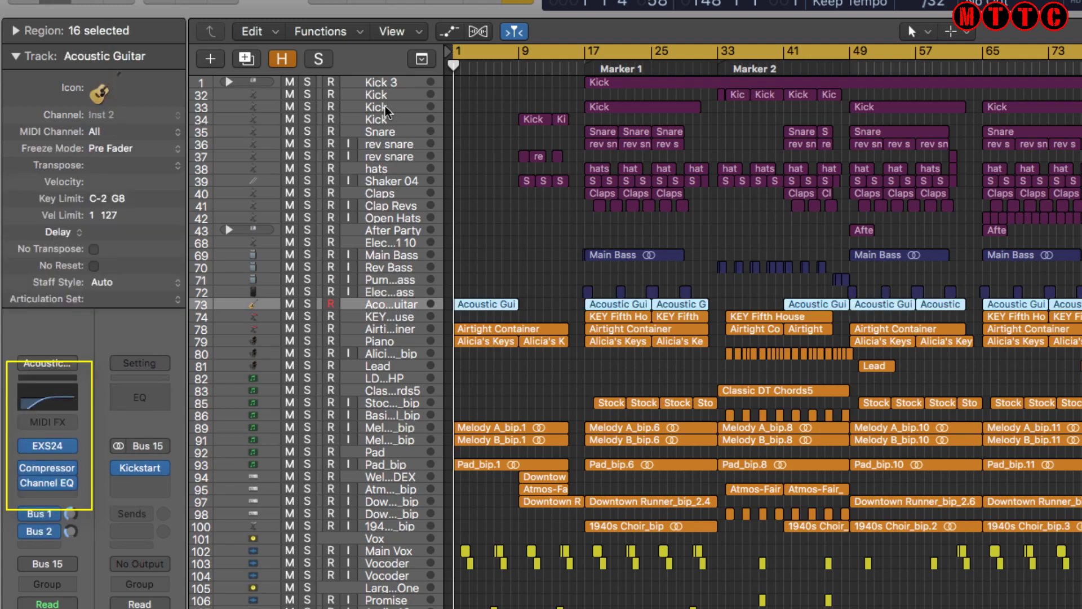
pyautogui.press('Down')
pyautogui.press('Down')
pyautogui.press('Up')
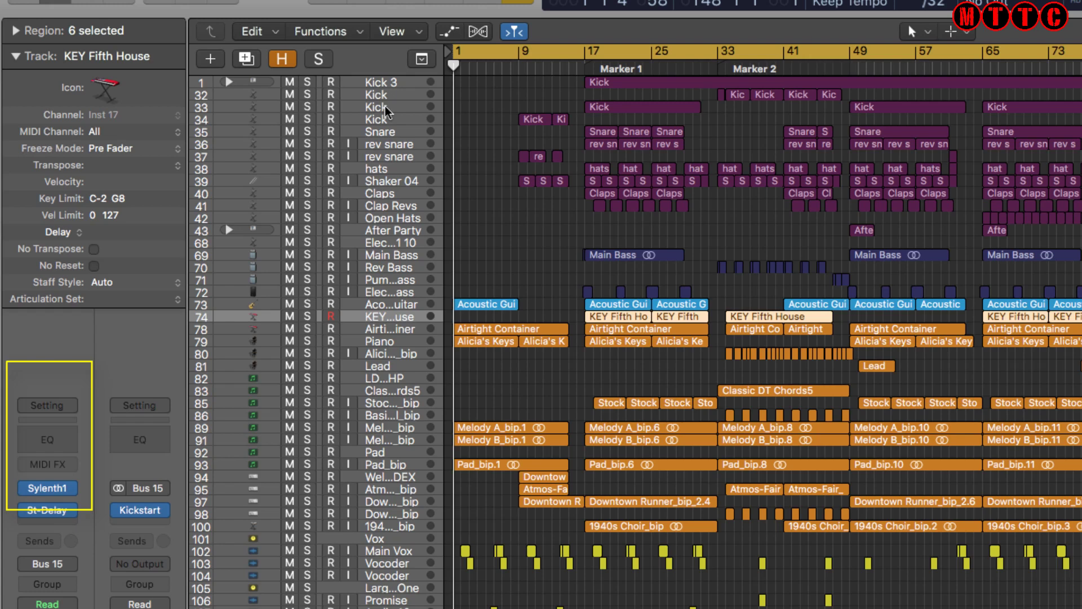
pyautogui.press('Down')
pyautogui.press('Down')
pyautogui.press('Down')
pyautogui.press('Down')
pyautogui.press('Down')
pyautogui.press('Down')
pyautogui.press('Down')
pyautogui.press('Down')
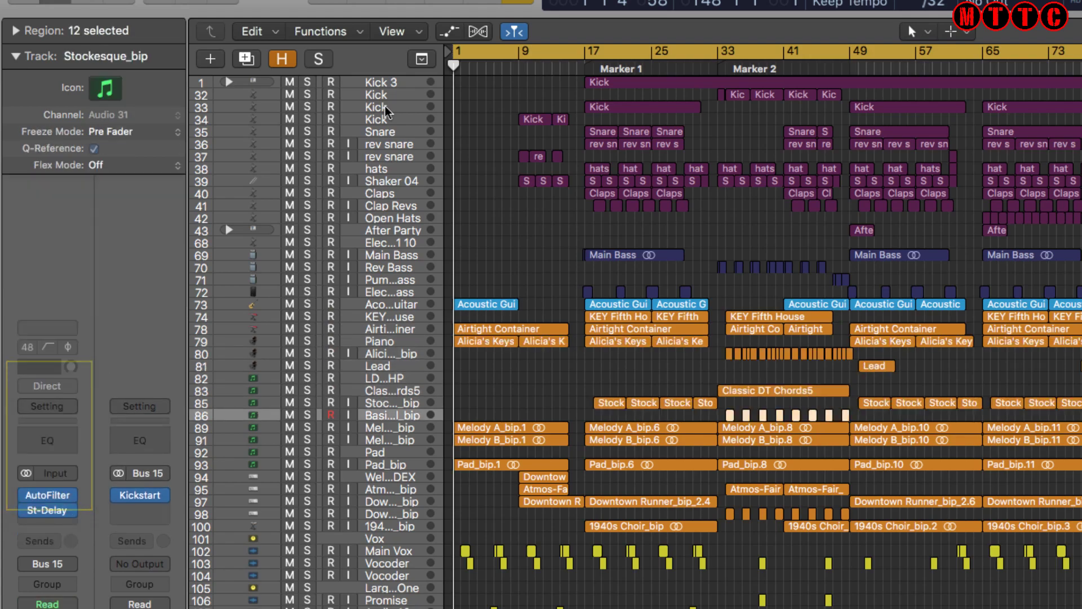
pyautogui.press('Down')
pyautogui.press('Down')
pyautogui.press('Down')
pyautogui.press('Down')
pyautogui.press('Down')
pyautogui.press('Down')
pyautogui.press('Down')
pyautogui.press('Down')
pyautogui.press('Down')
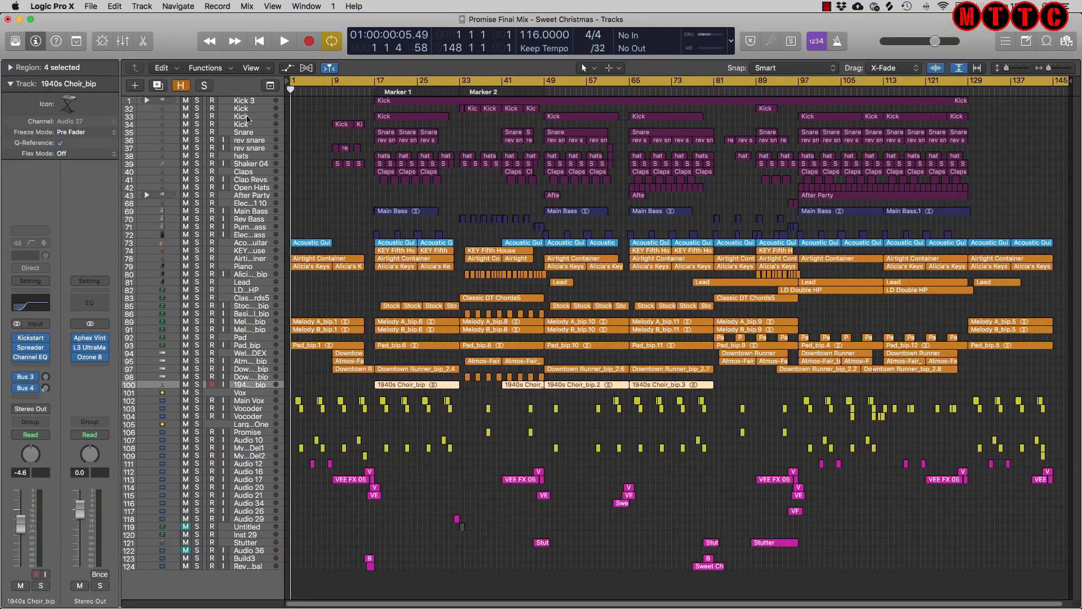
# - Go through the vocal tracks from the Vox stack to track 109 and examine the plug-ins on each channel
pyautogui.press('Down')
pyautogui.press('Down')
pyautogui.press('Down')
pyautogui.press('Down')
pyautogui.press('Down')
pyautogui.press('Down')
pyautogui.press('Down')
pyautogui.press('Down')
pyautogui.press('Down')
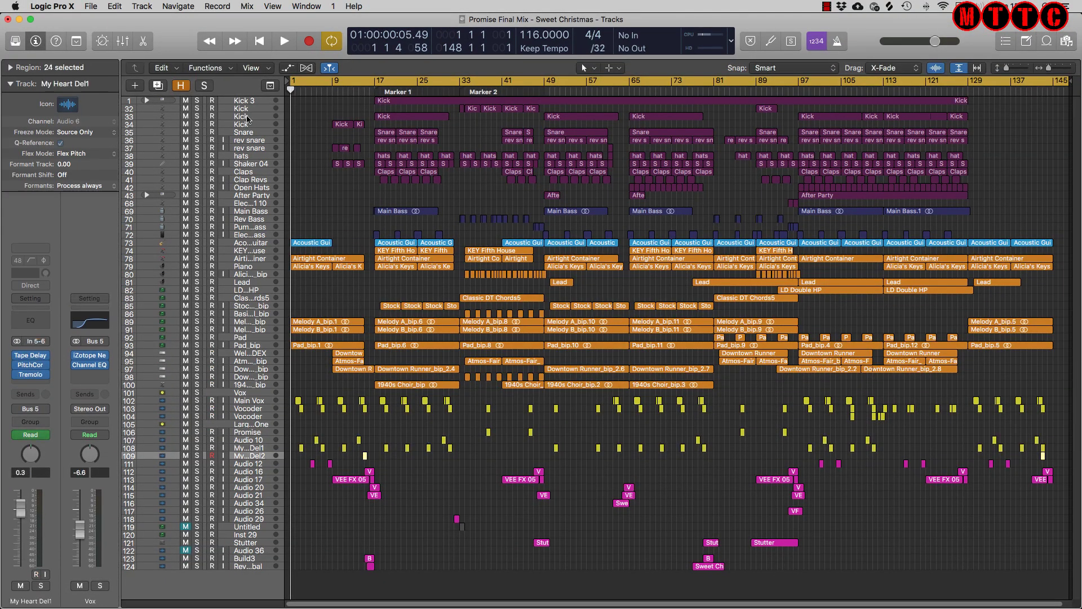
# - Go through the remaining effect tracks from Audio 12 to Rev Cymbal and examine their channel plug-ins
pyautogui.press('Down')
pyautogui.press('Down')
pyautogui.press('Down')
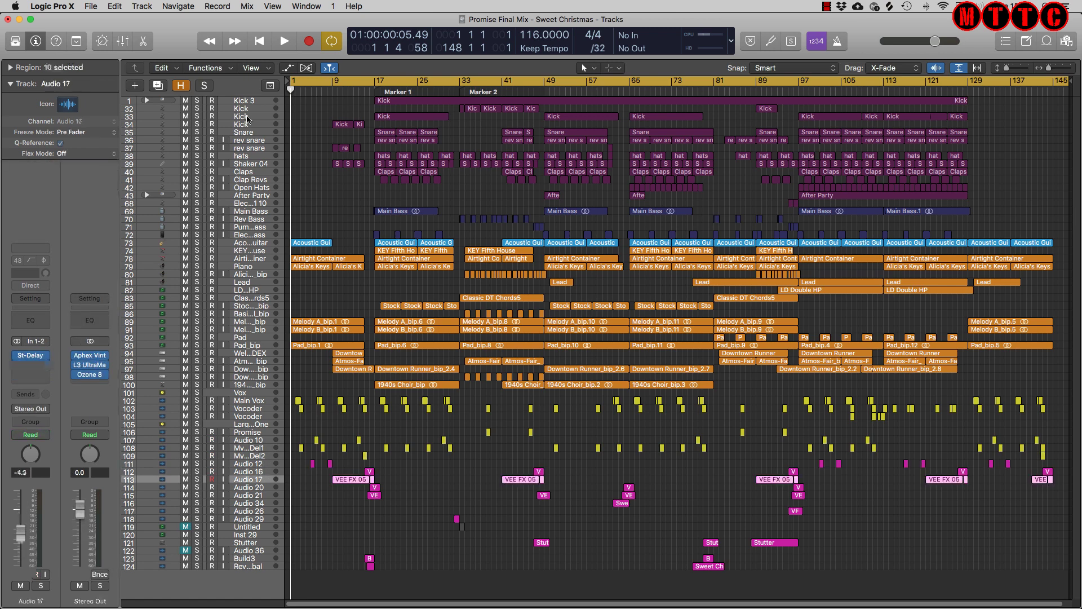
pyautogui.press('Down')
pyautogui.press('Down')
pyautogui.press('Down')
pyautogui.press('Down')
pyautogui.press('Down')
pyautogui.press('Down')
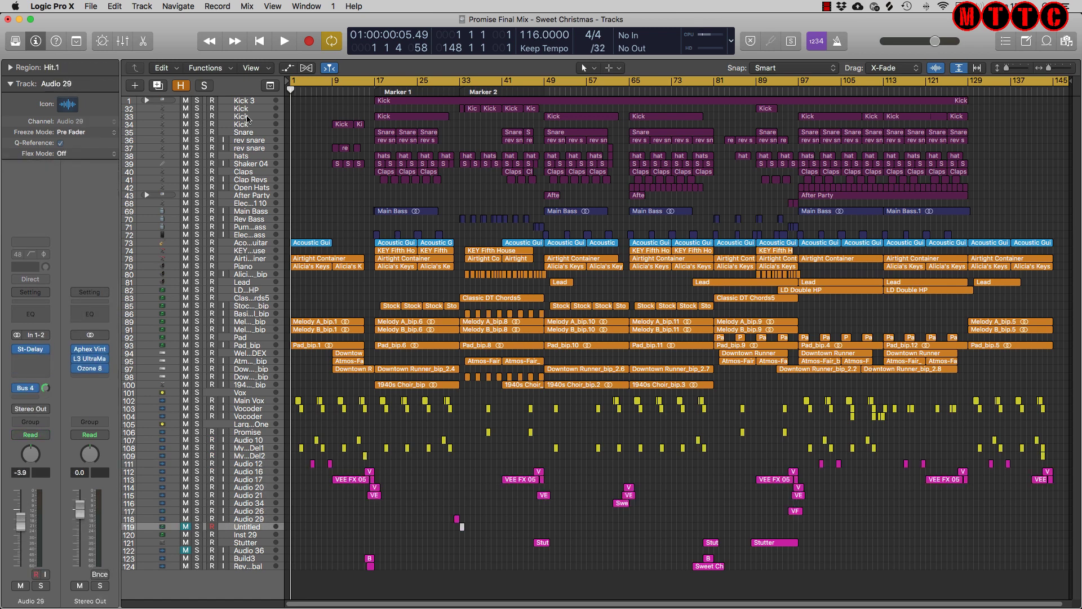
pyautogui.press('Down')
pyautogui.press('Down')
pyautogui.press('Down')
pyautogui.press('Down')
pyautogui.press('Down')
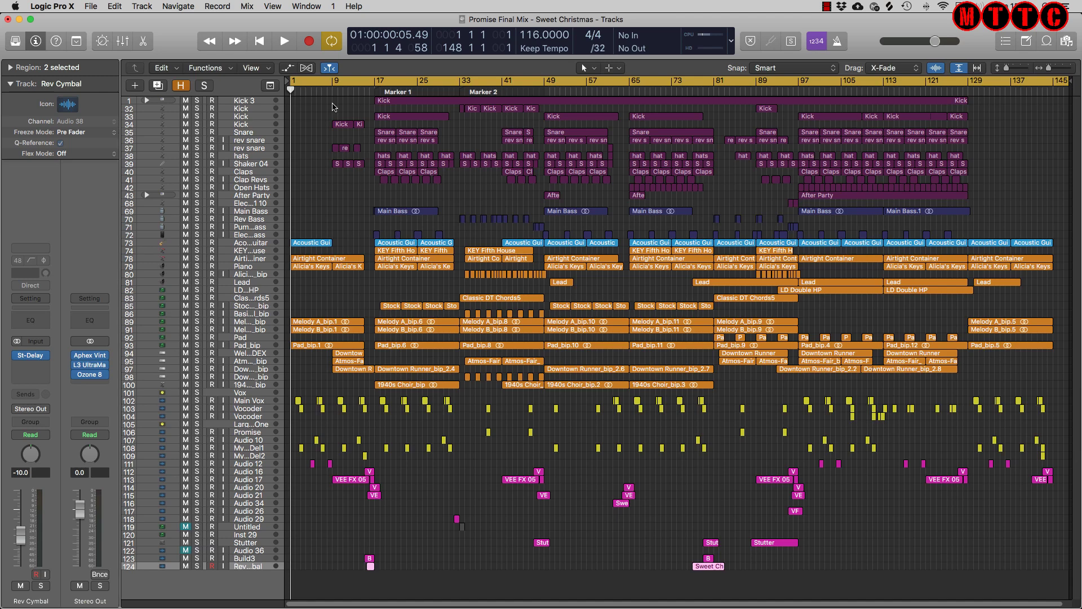
# - Try saving the project as a package that includes audio files, EXS, Alchemy, Ultrabeat and Space Designer data, and Apple Sound Library Content
pyautogui.click(91, 7)
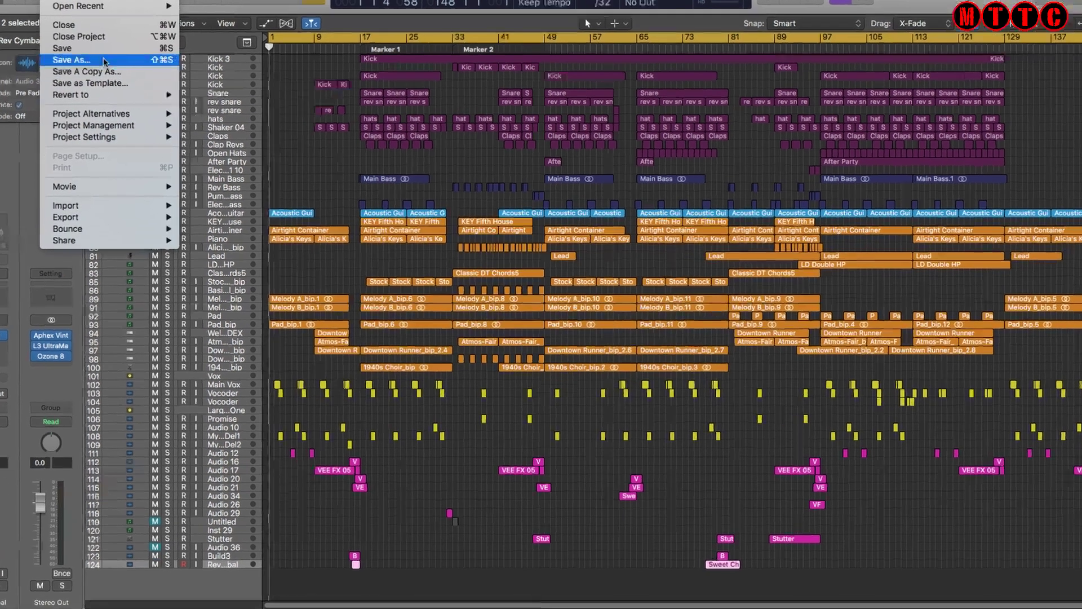
pyautogui.click(104, 61)
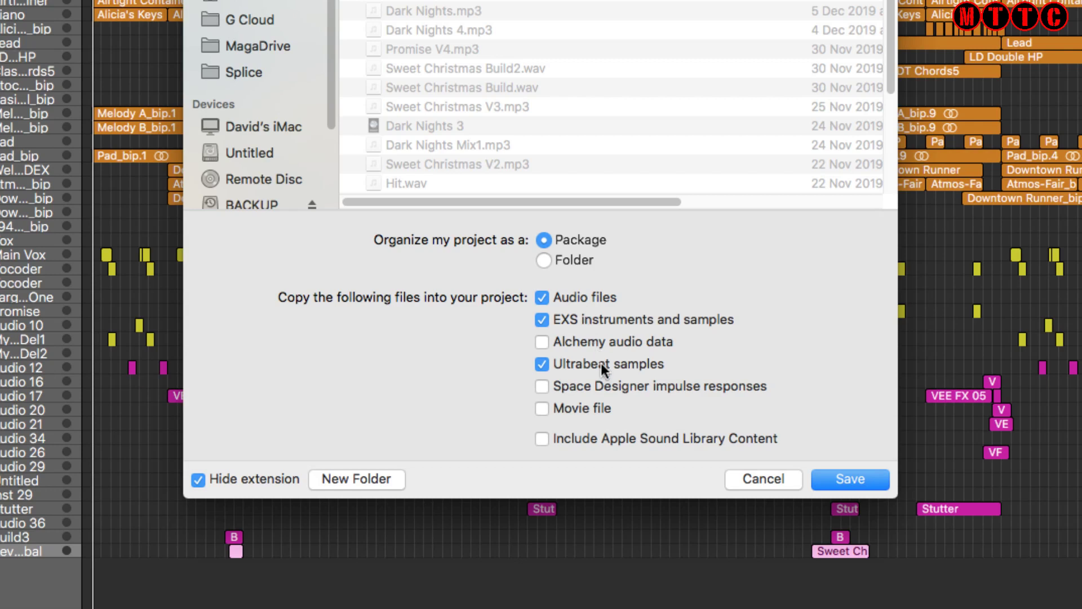
pyautogui.click(546, 441)
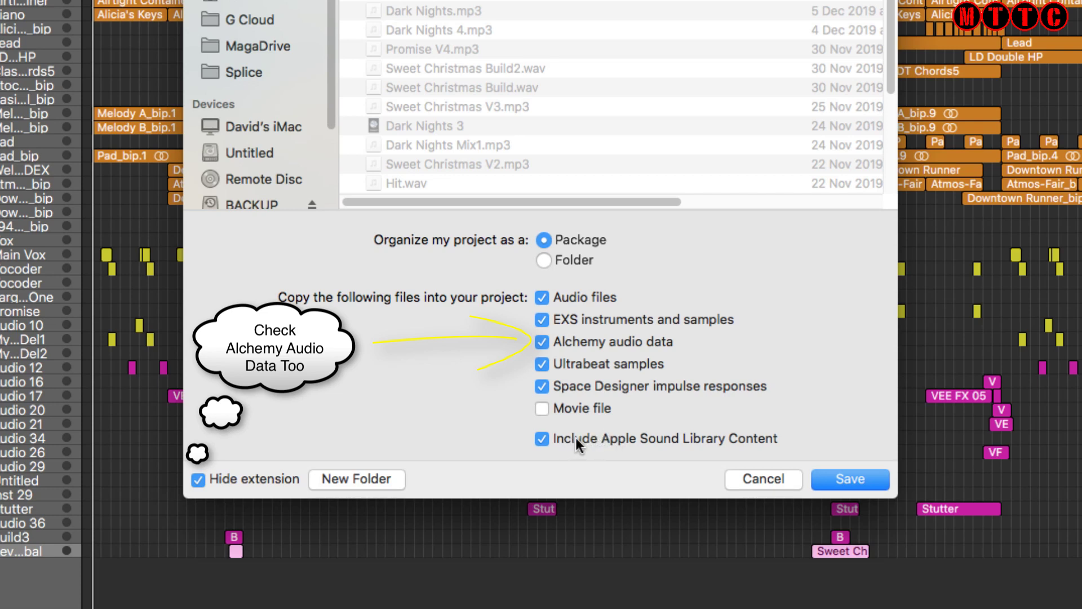
pyautogui.click(541, 441)
pyautogui.click(754, 478)
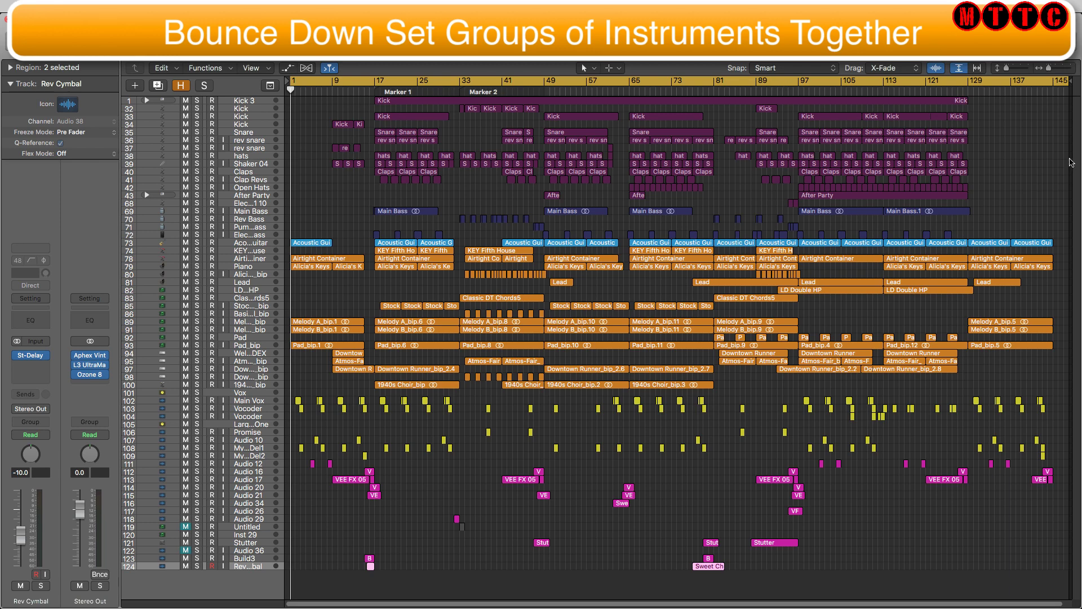
# - Select the Kick track 32 below Kick 3 and solo its Drums bus channel
pyautogui.click(252, 102)
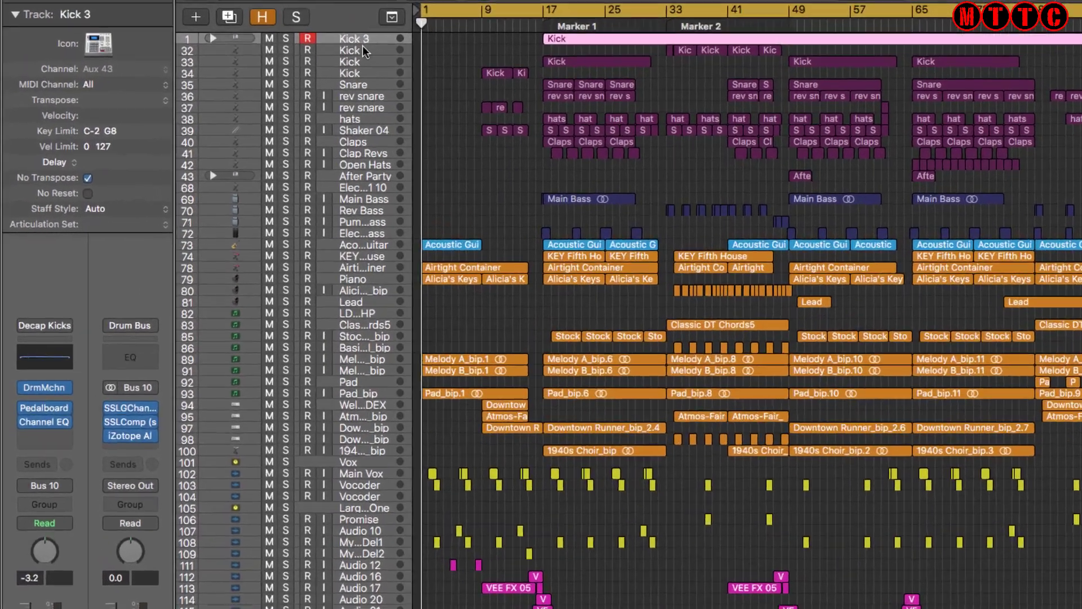
pyautogui.click(254, 108)
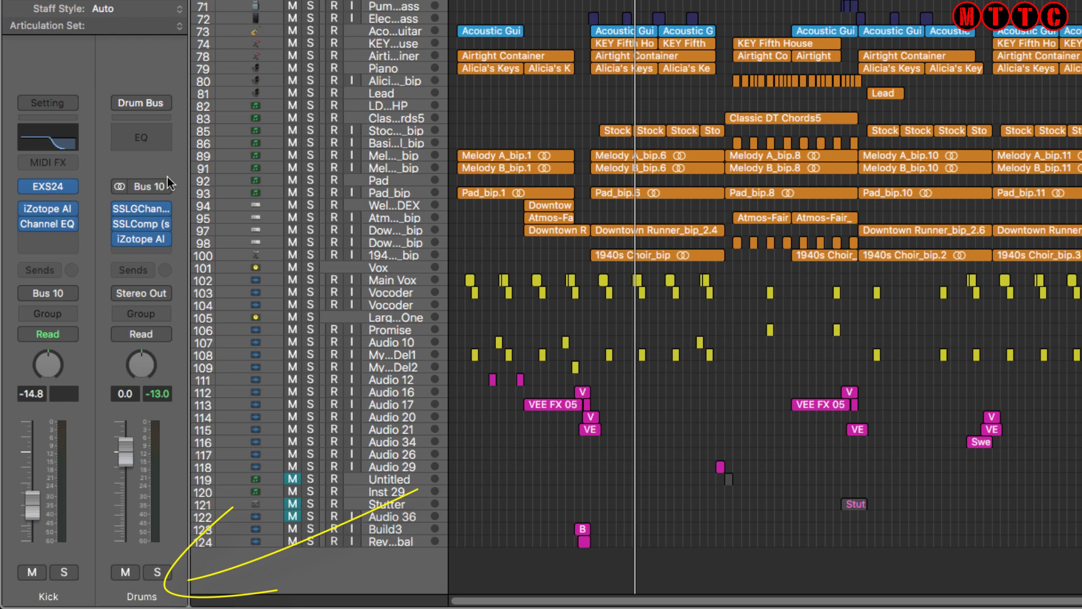
pyautogui.click(159, 571)
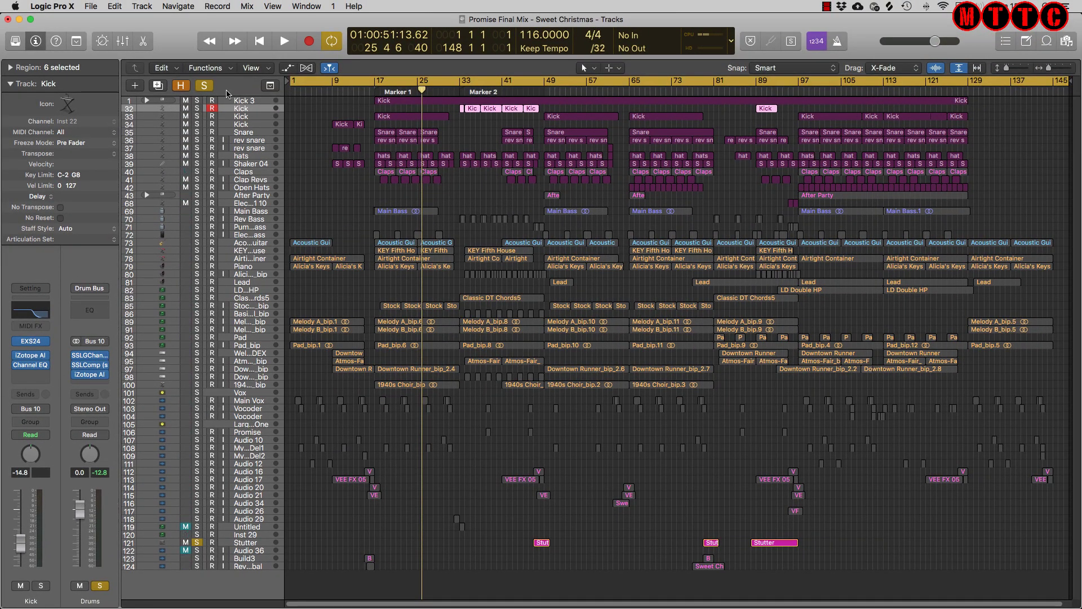
# - Bypass the Aphex Vint, Ozone 8 and L3 UltraMa plug-ins on the Stereo Out channel
pyautogui.click(256, 210)
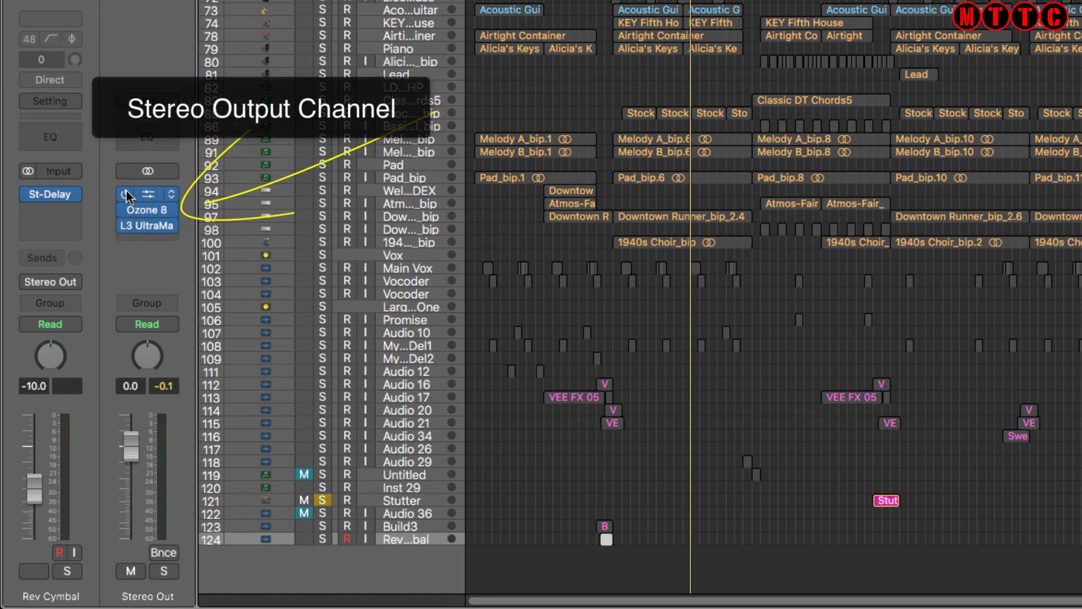
pyautogui.click(124, 193)
pyautogui.click(124, 207)
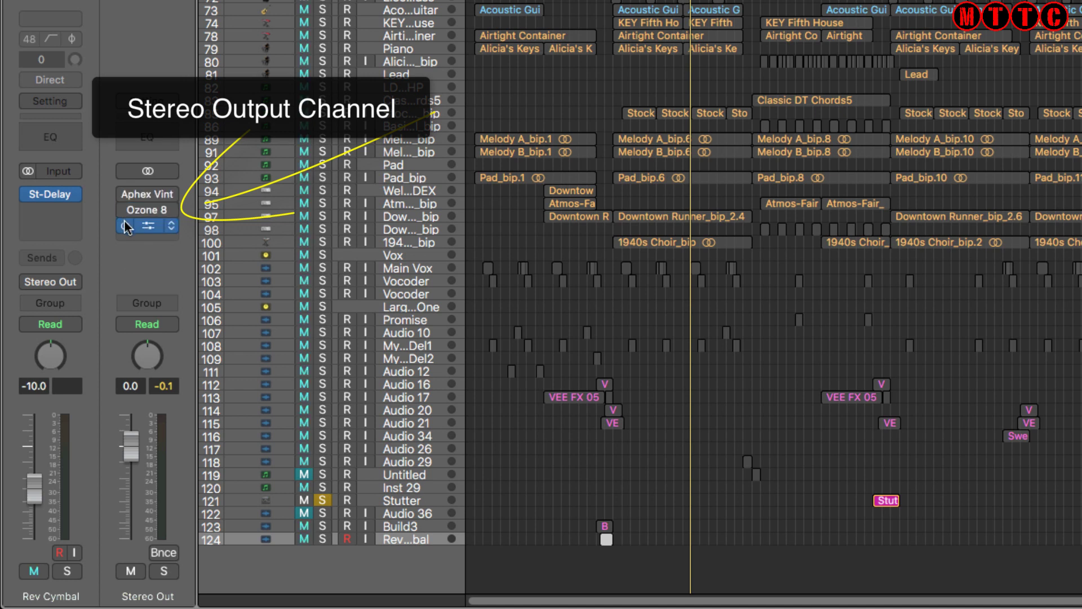
pyautogui.click(125, 224)
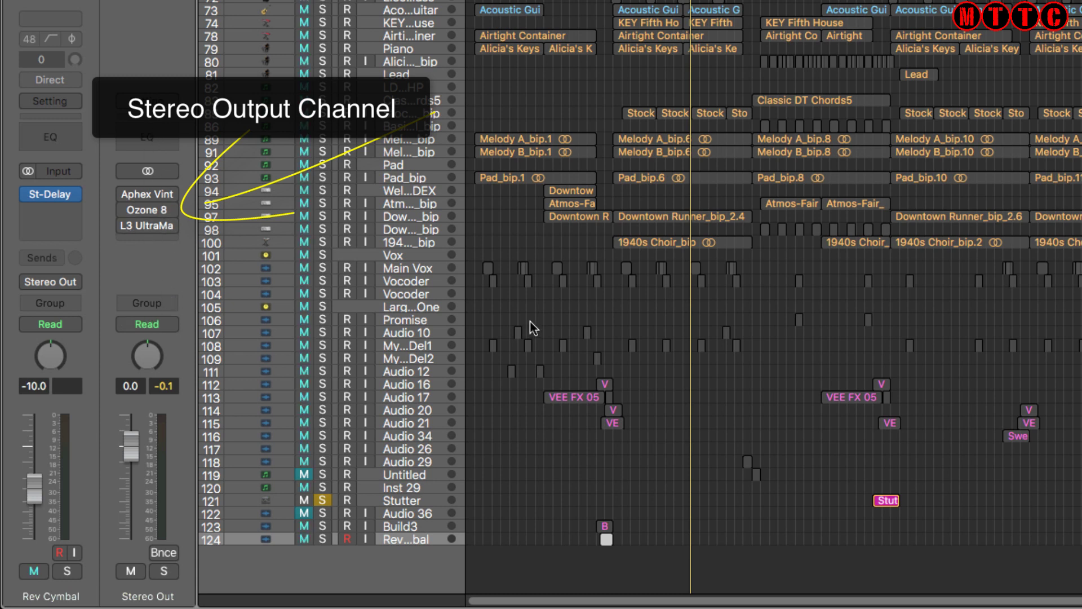
# - Bounce the soloed drums offline as a 16-bit, 44100 Hz interleaved Wave file named Promise Drums in the Tutorials folder
pyautogui.press('super+b')
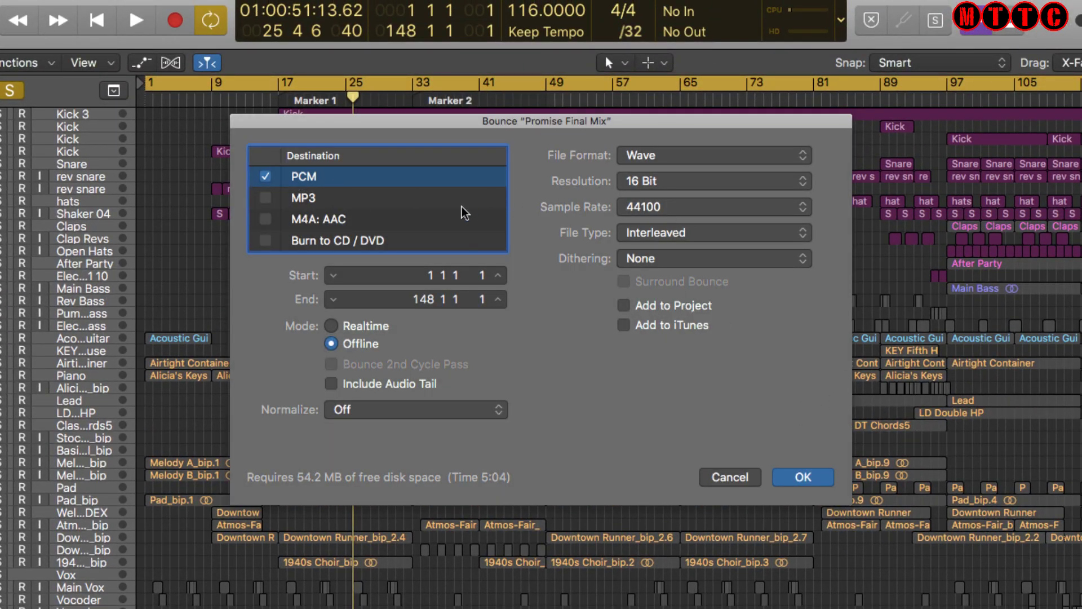
pyautogui.click(806, 480)
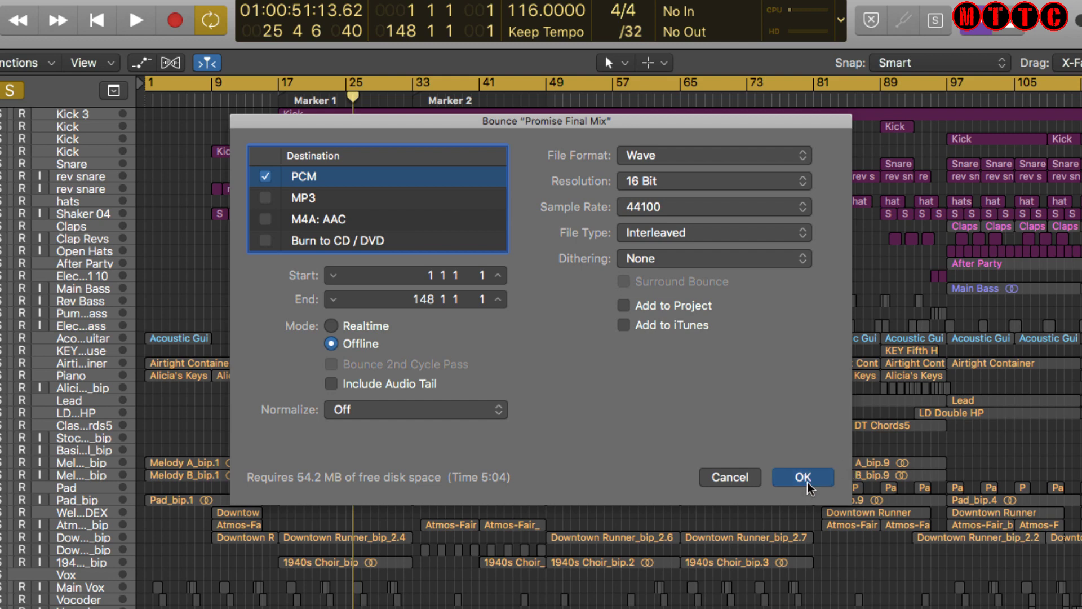
pyautogui.click(553, 52)
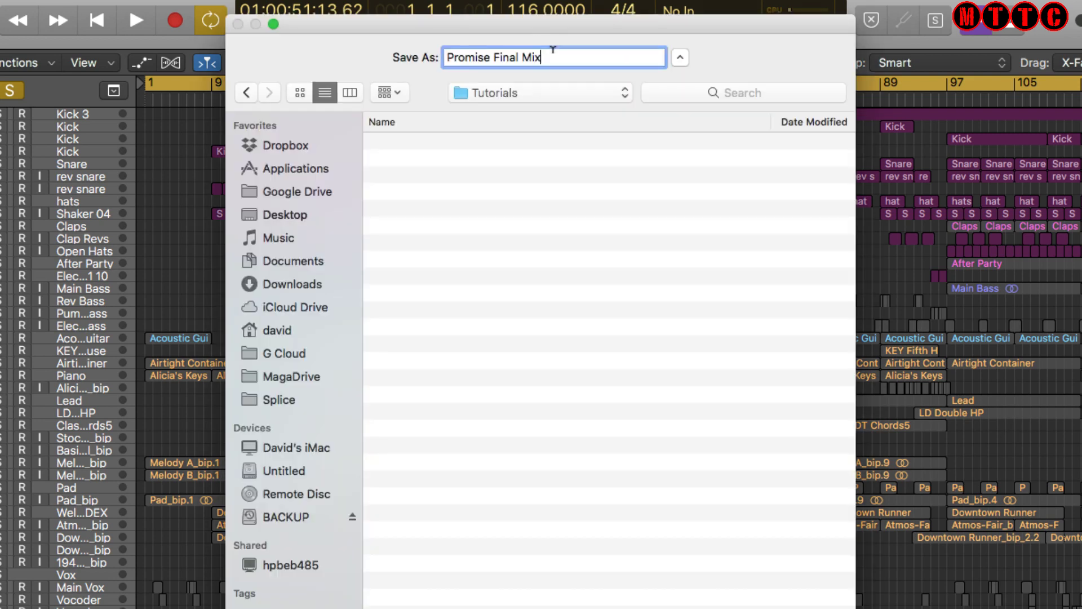
pyautogui.press('BackSpace')
pyautogui.press('BackSpace')
pyautogui.press('BackSpace')
pyautogui.write('um')
pyautogui.press('Return')
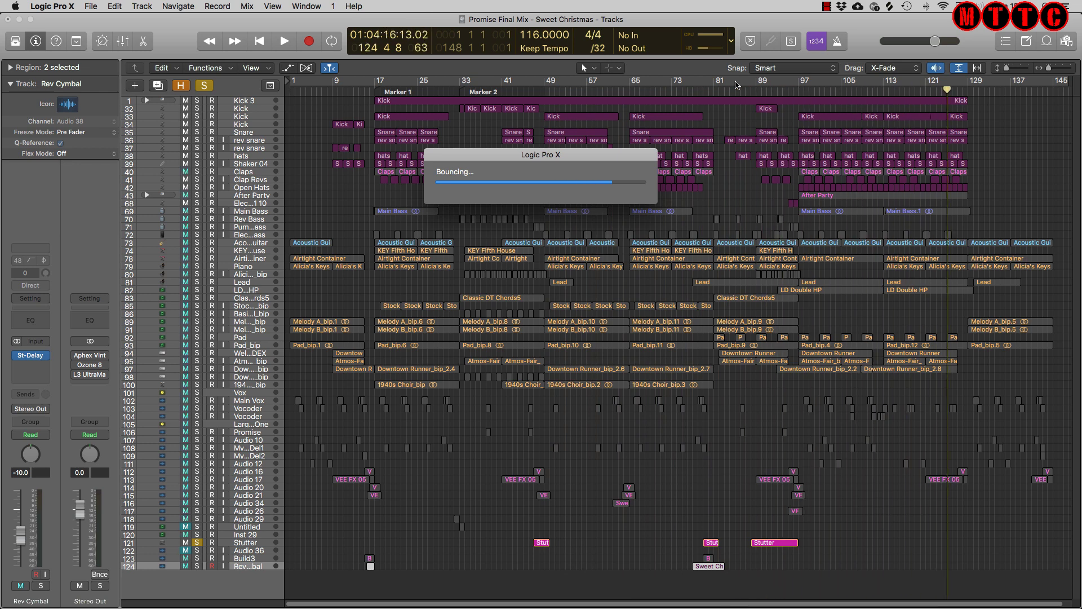
# - Create a new project with one audio track while keeping the current project open
pyautogui.click(93, 6)
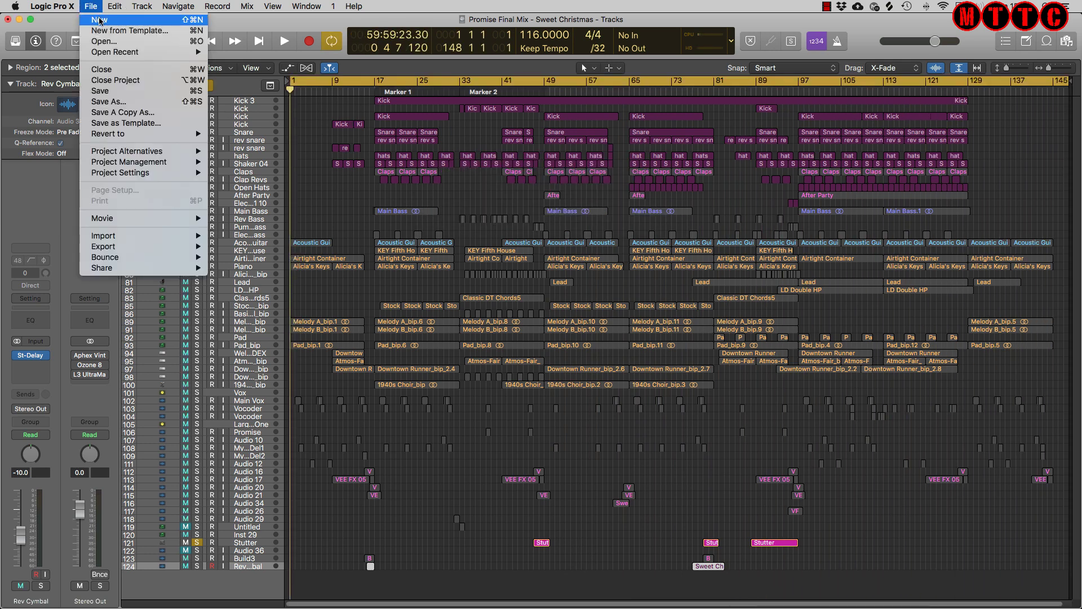
pyautogui.click(100, 21)
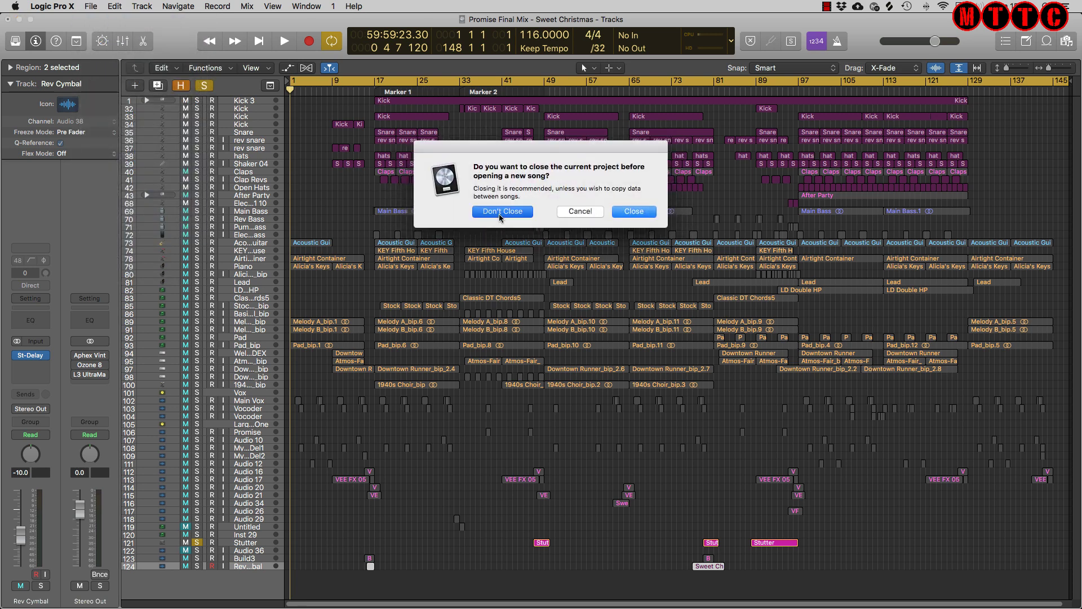
pyautogui.click(502, 212)
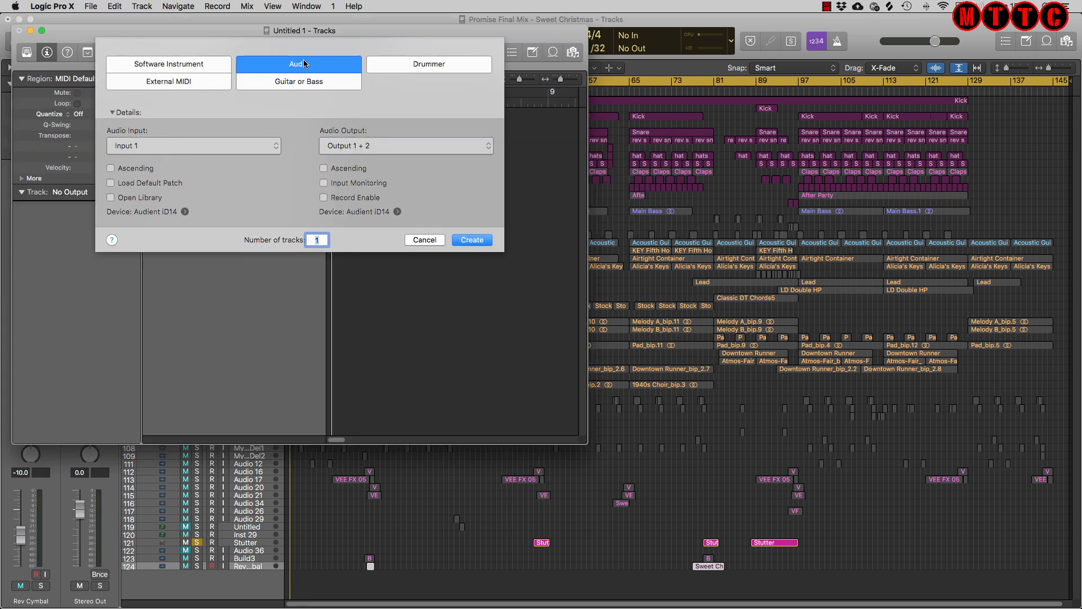
pyautogui.click(471, 241)
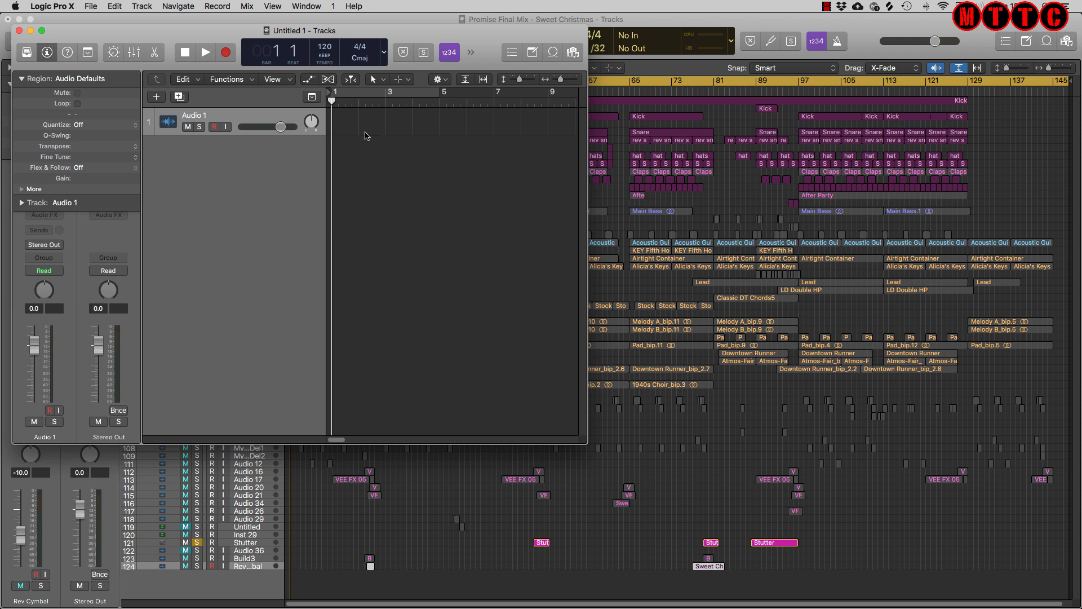
# - Add Promise Drums.wav from the Tutorials folder to the Audio 1 track at bar 1, importing its tempo information
pyautogui.rightClick(353, 125)
pyautogui.click(367, 133)
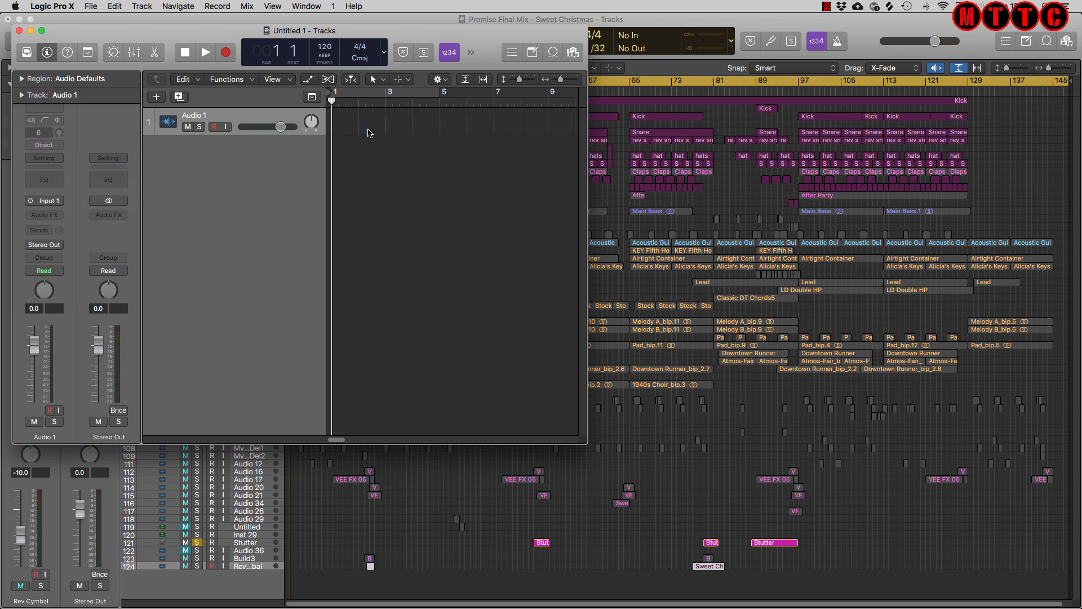
pyautogui.click(421, 56)
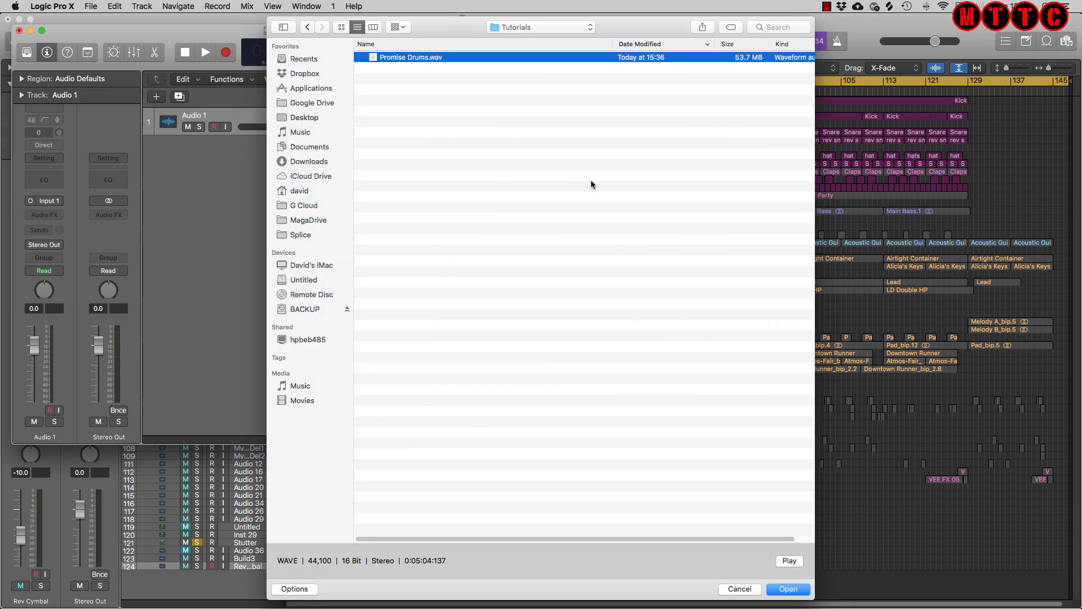
pyautogui.press('Return')
pyautogui.click(622, 224)
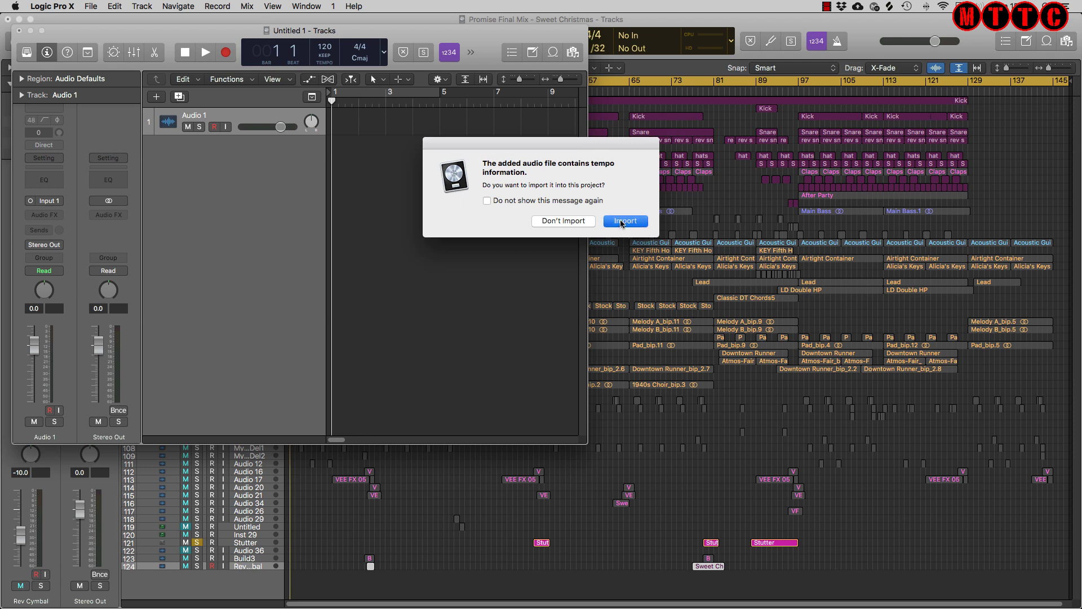
pyautogui.click(630, 214)
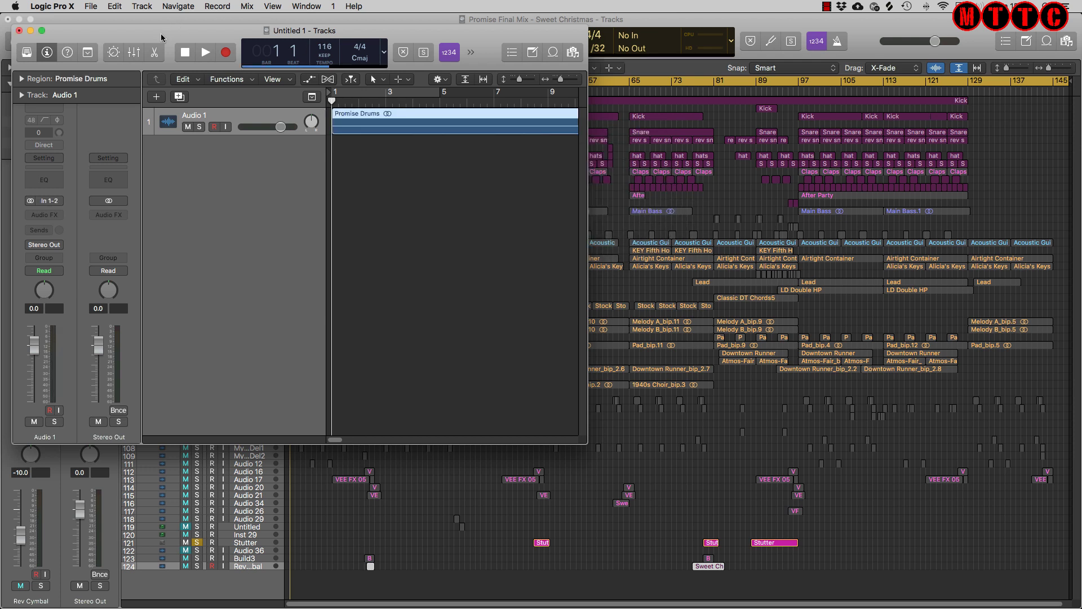
# - Enlarge the new project window, fit the whole Promise Drums region in view and audition it around bars 113 and 65
pyautogui.doubleClick(179, 29)
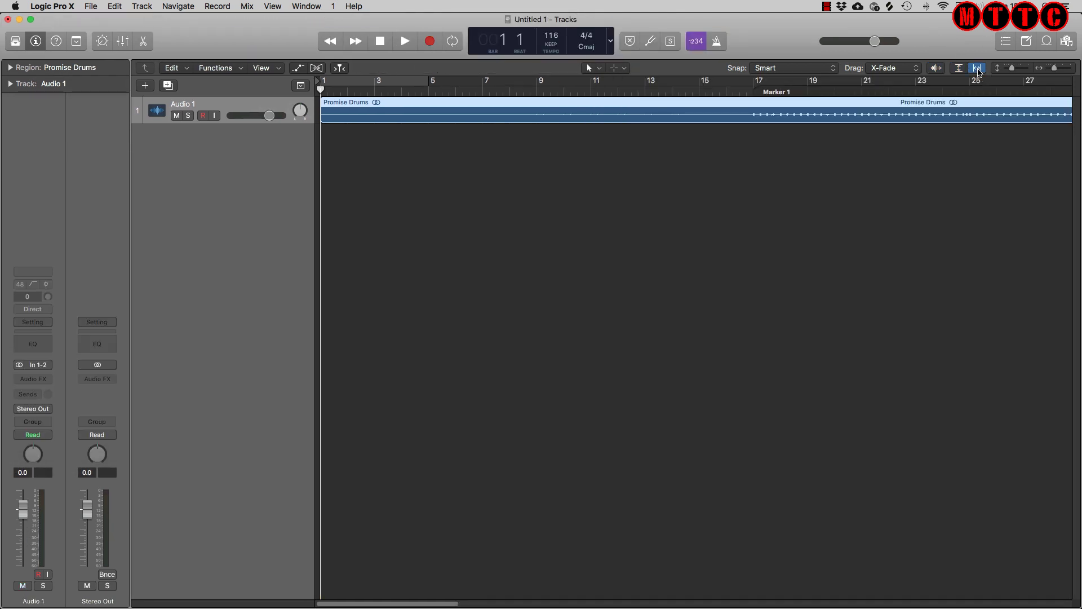
pyautogui.click(977, 68)
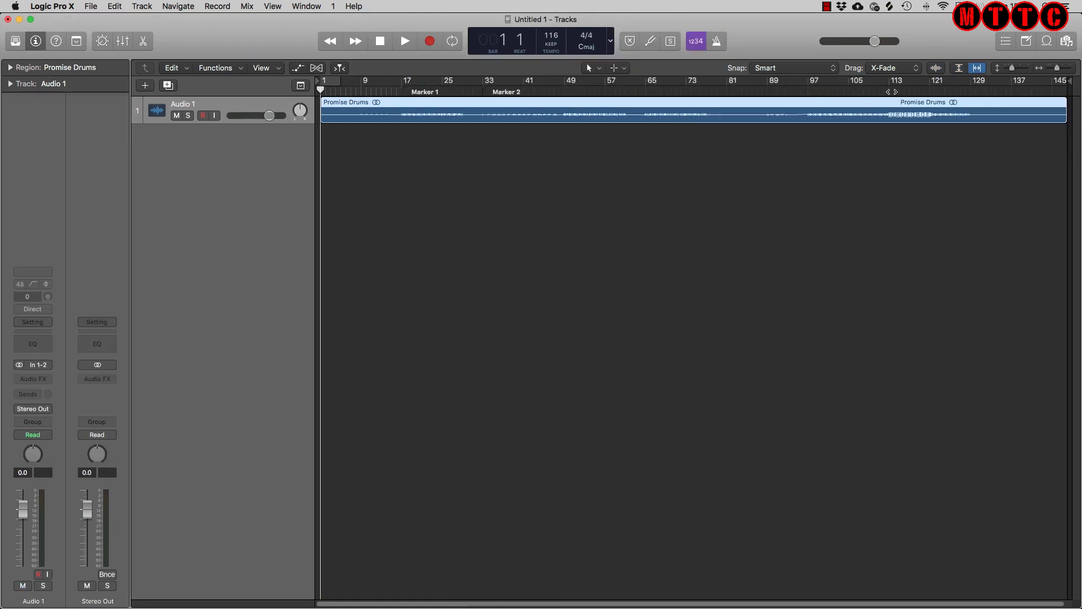
pyautogui.click(894, 91)
pyautogui.press('space')
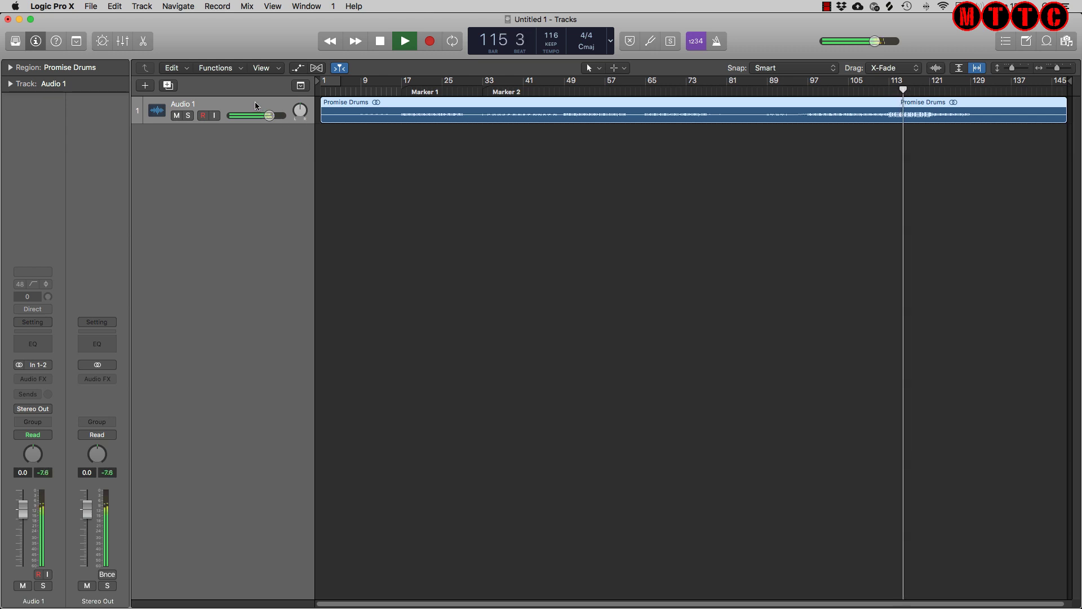
pyautogui.click(646, 92)
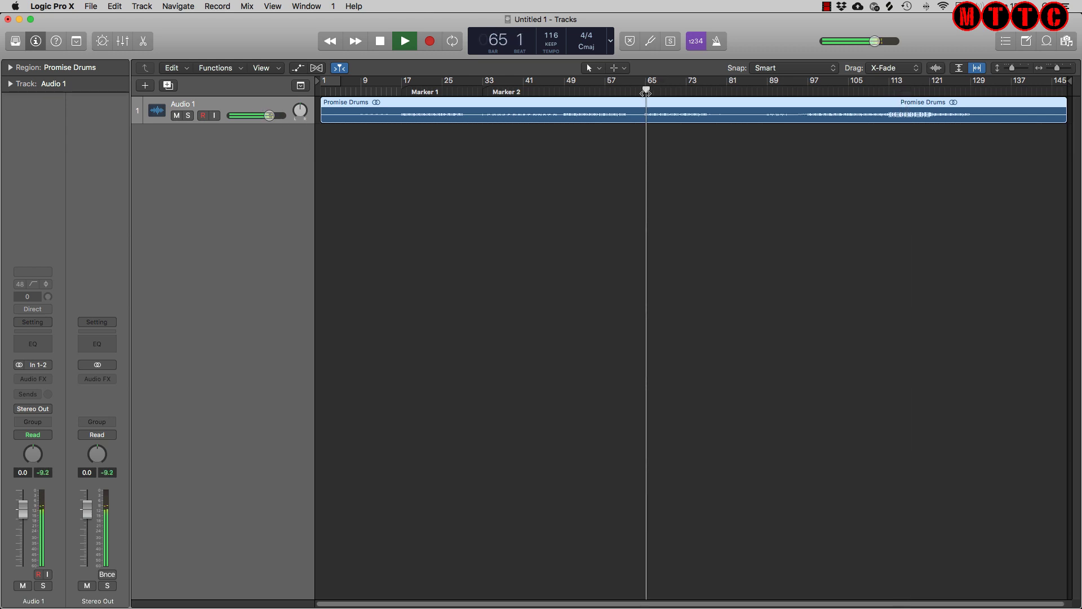
pyautogui.press('space')
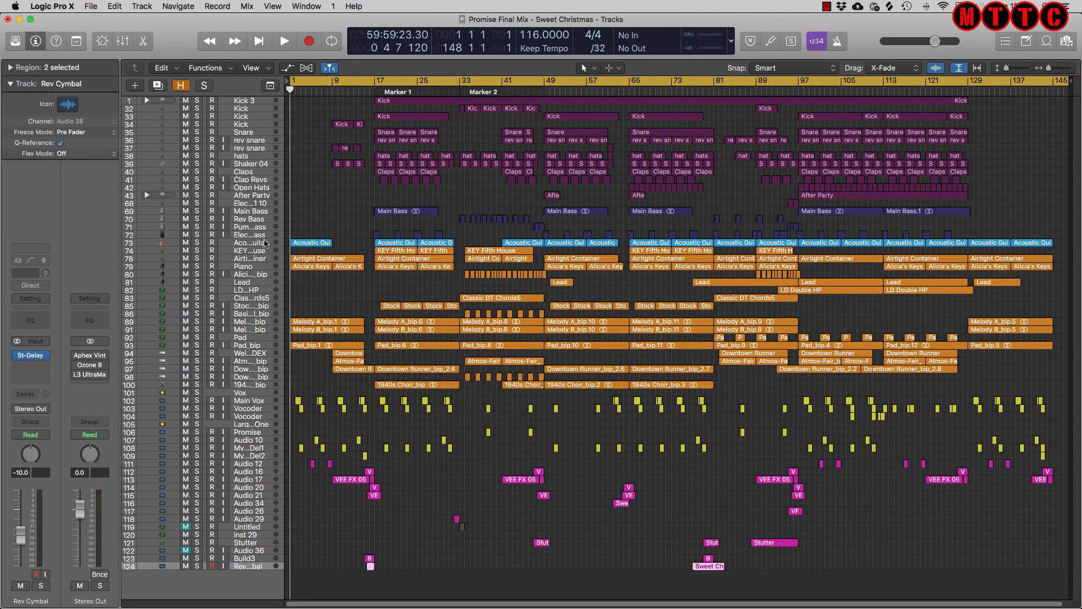
# - Solo the Main Bass track, place the playhead near bar 17, inspect the iZotope Alloy 2 plug-in on its 808 bus, and clear the solo
pyautogui.click(256, 212)
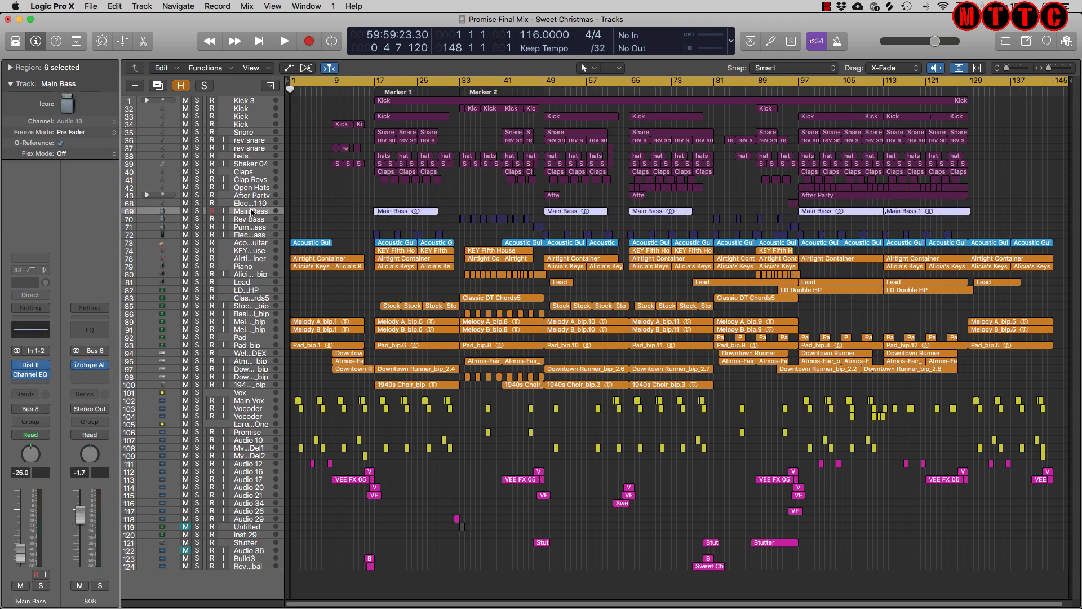
pyautogui.click(197, 211)
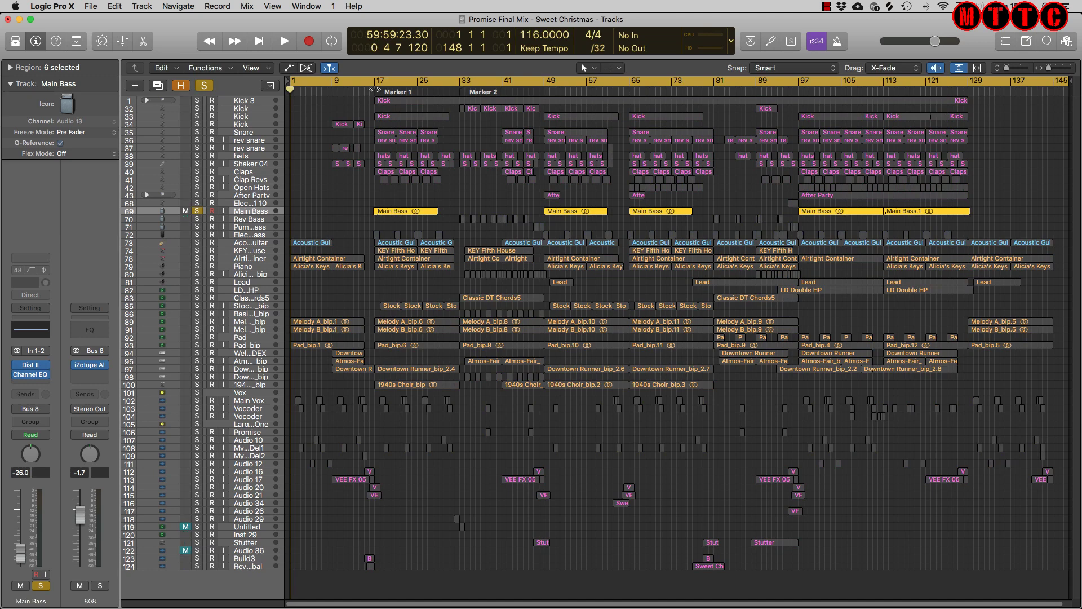
pyautogui.click(373, 90)
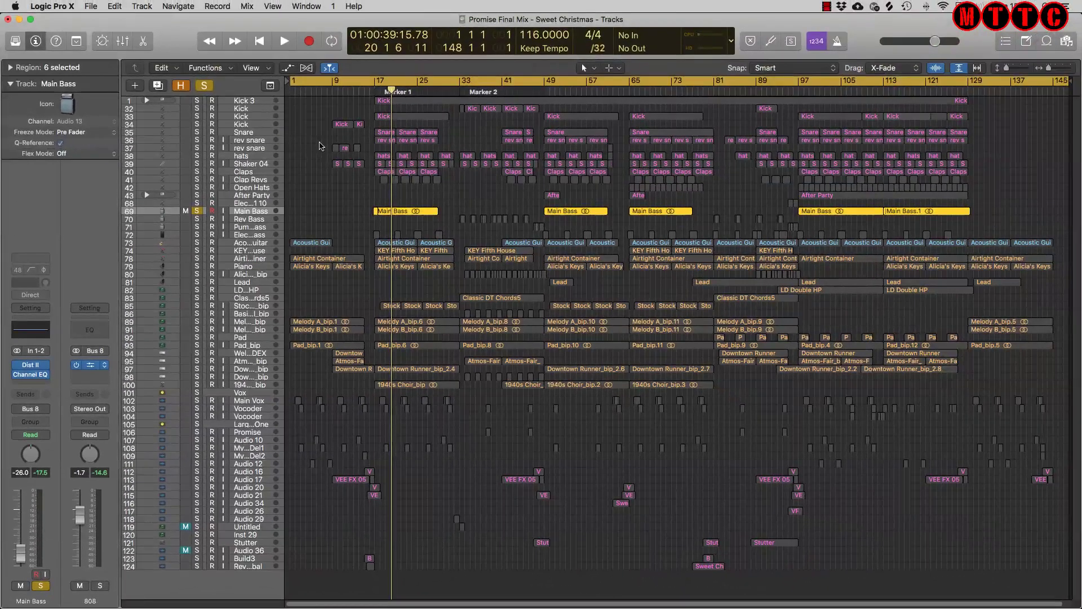
pyautogui.click(168, 312)
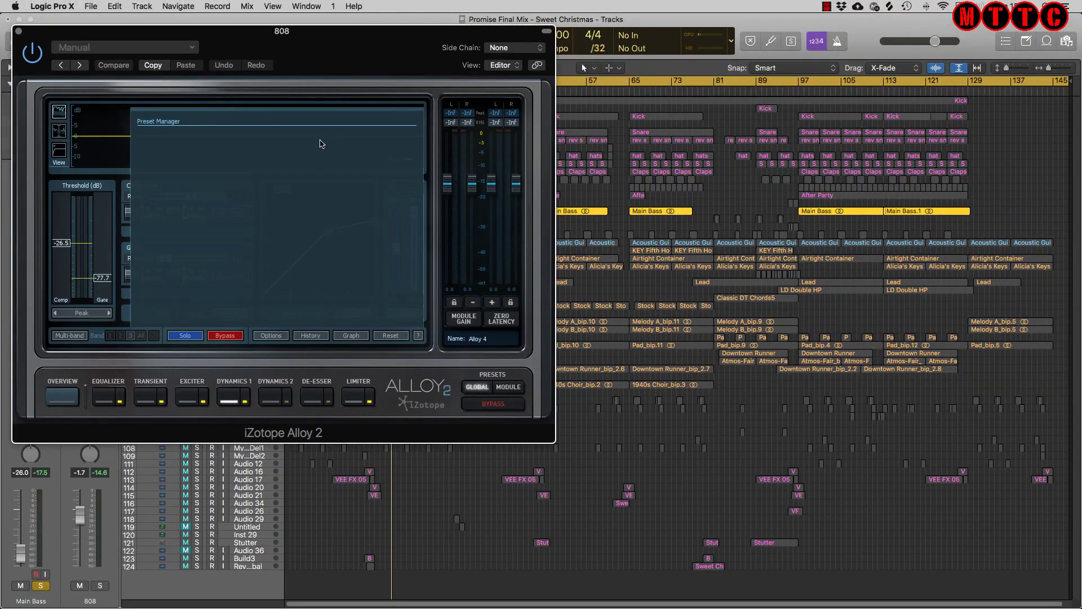
pyautogui.click(19, 33)
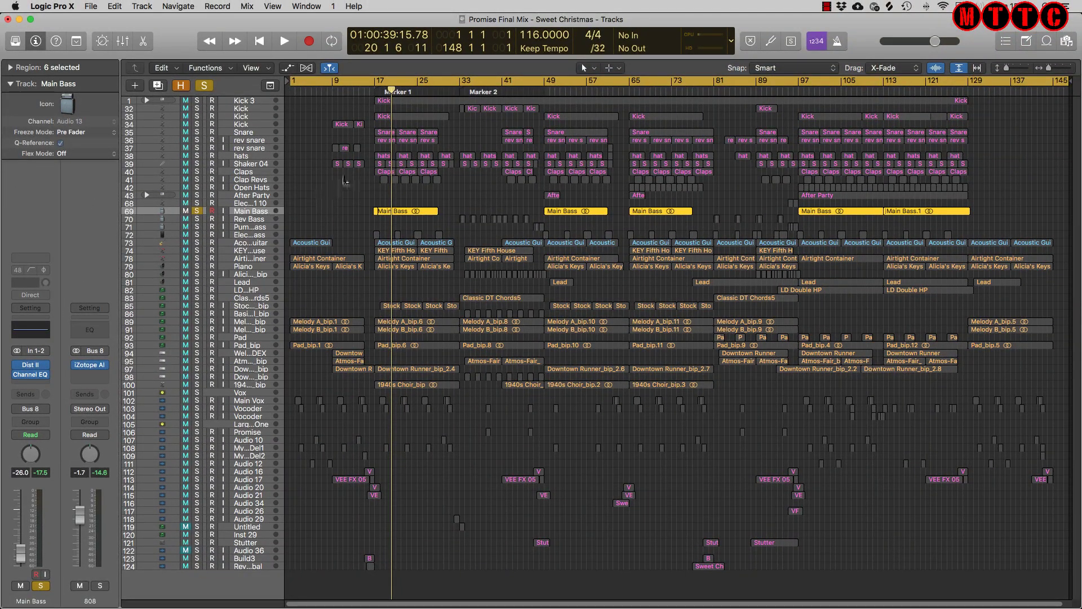
pyautogui.click(205, 85)
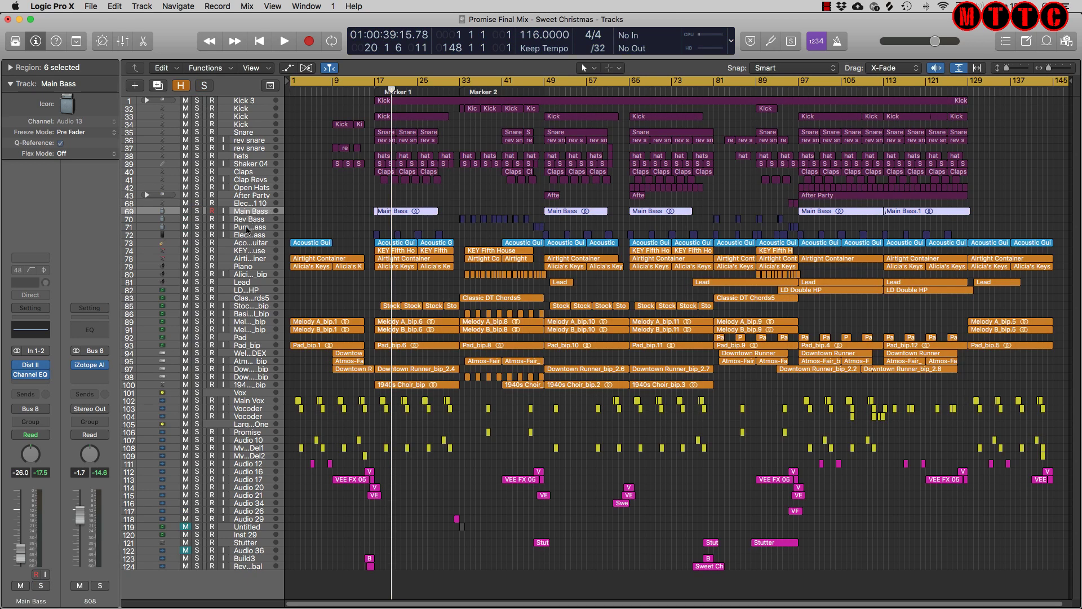
# - Solo all four bass tracks, from Main Bass on track 69 to the electric bass on track 72
pyautogui.click(198, 212)
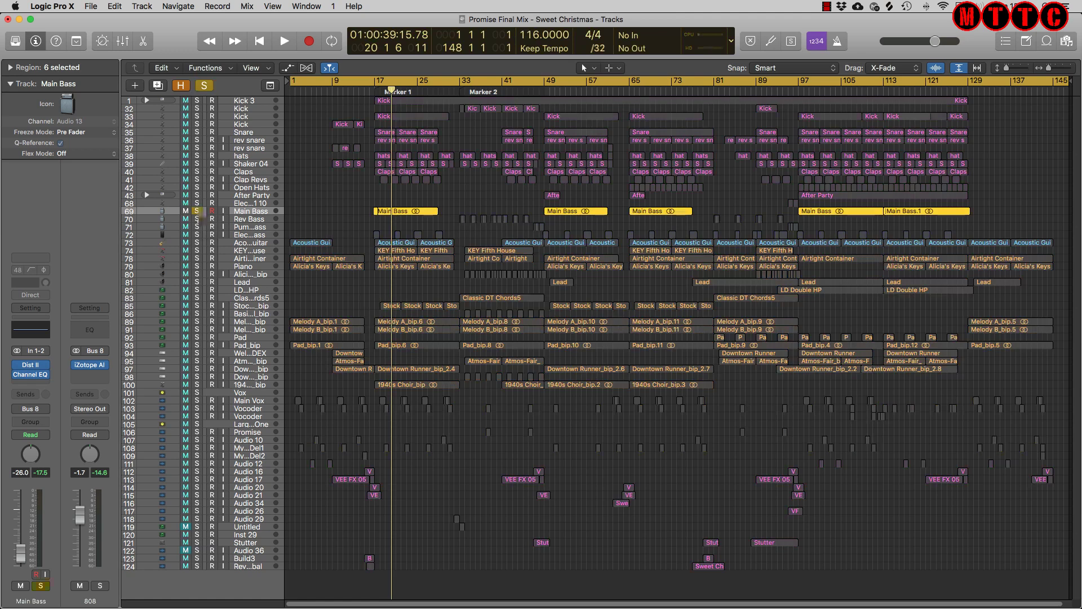
pyautogui.click(198, 234)
pyautogui.click(197, 220)
pyautogui.press('super+Right')
pyautogui.press('super+Right')
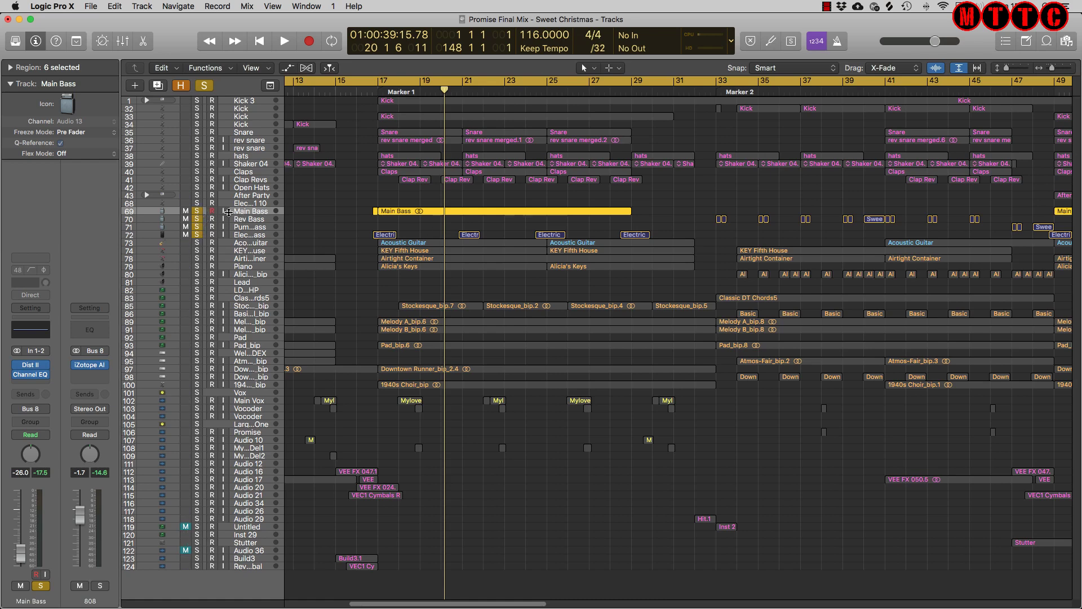
# - Select the Acoustic Guitar track and the KEY Fifth House track below it to examine their channel strips
pyautogui.click(248, 243)
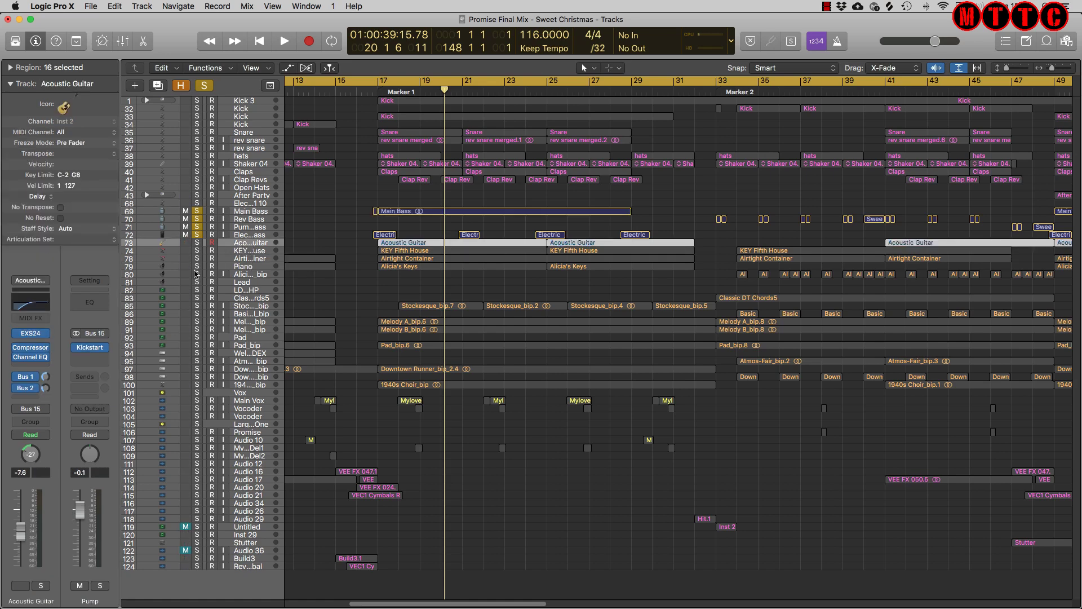
pyautogui.click(247, 250)
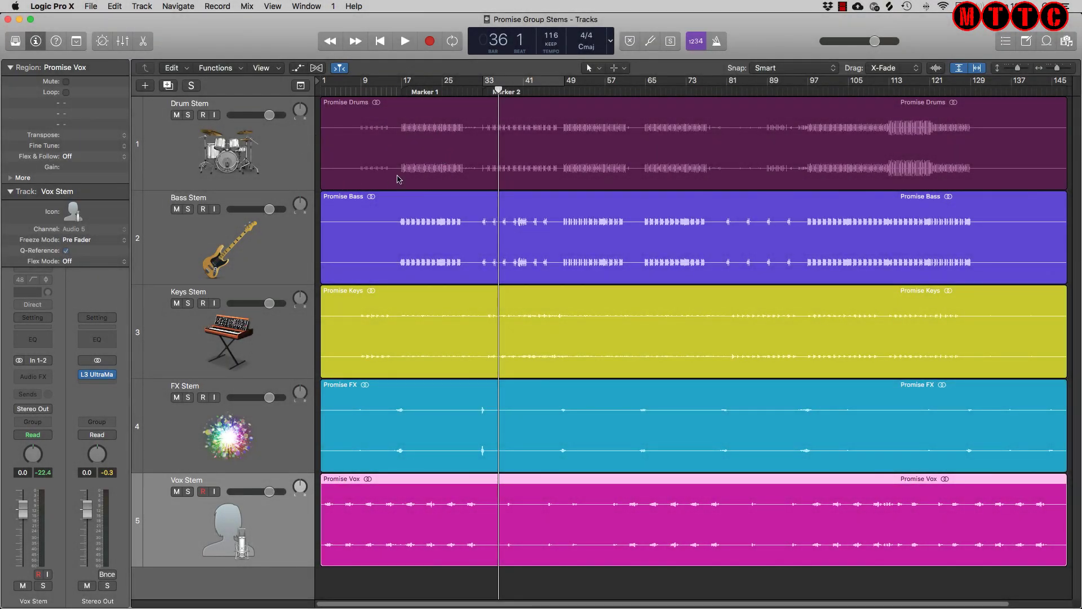
# - Go through the Drum, Bass, Keys, FX and Vox Stem tracks in the Promise Group Stems project
pyautogui.click(260, 156)
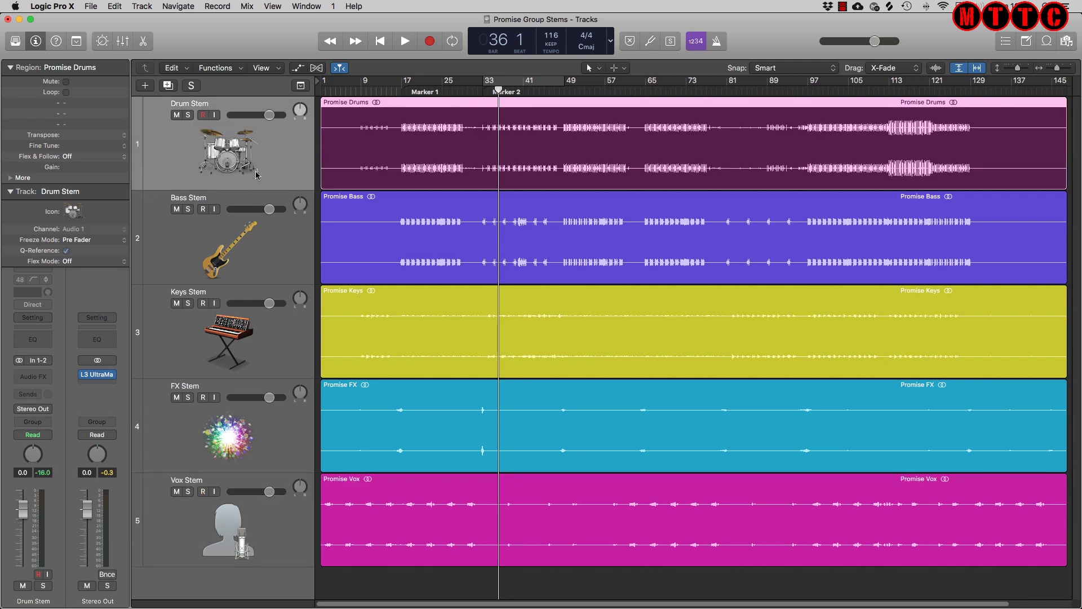
pyautogui.click(220, 257)
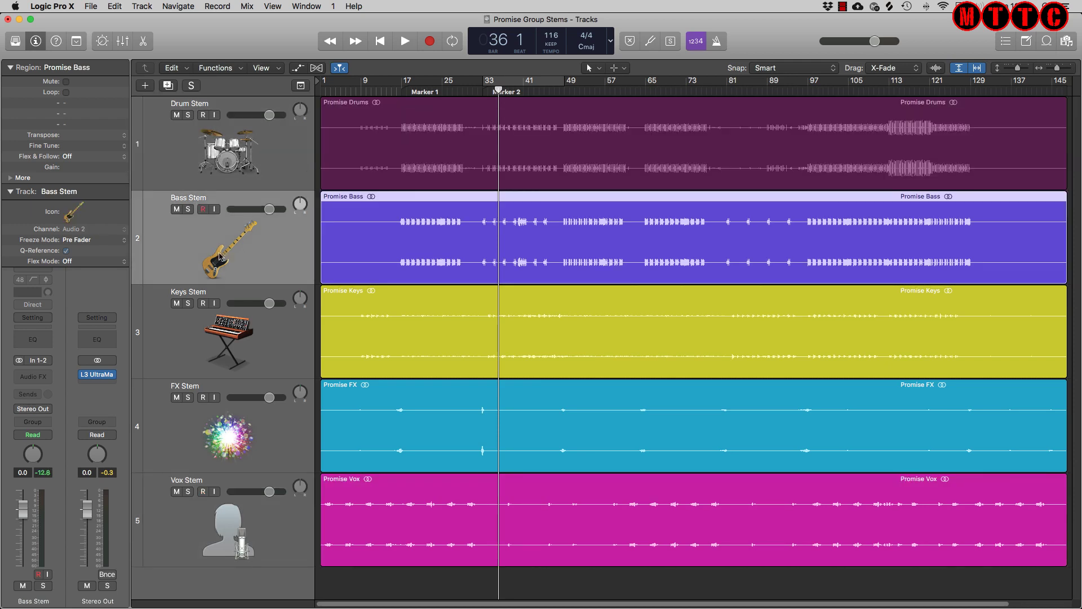
pyautogui.click(230, 338)
pyautogui.click(230, 445)
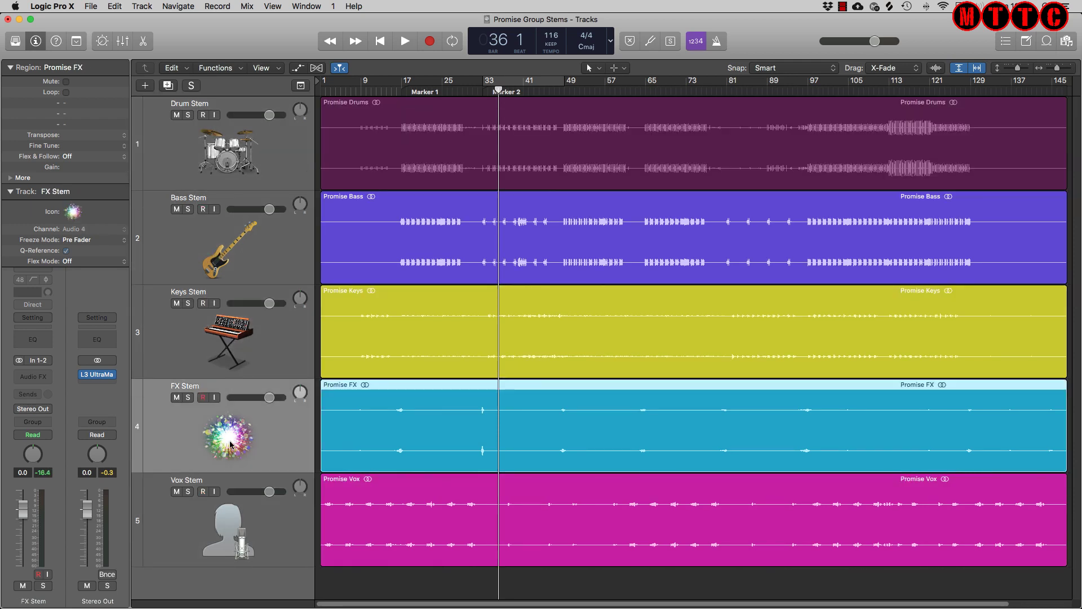
pyautogui.click(240, 530)
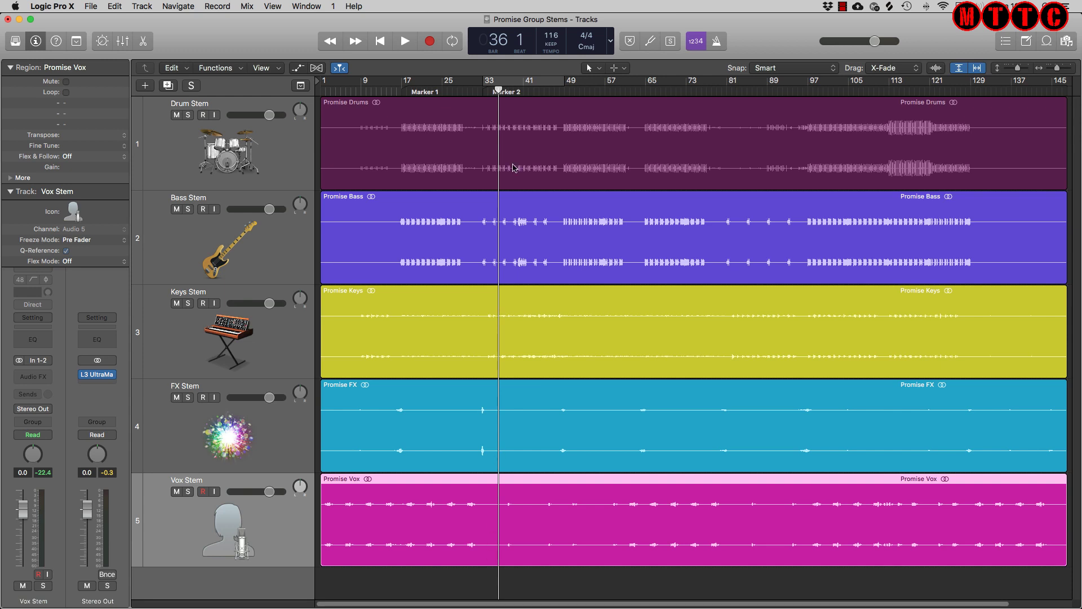
# - Switch to the Promise Final Mix - Sweet Christmas tracks and look over the arrangement down to the Vox tracks
pyautogui.click(312, 7)
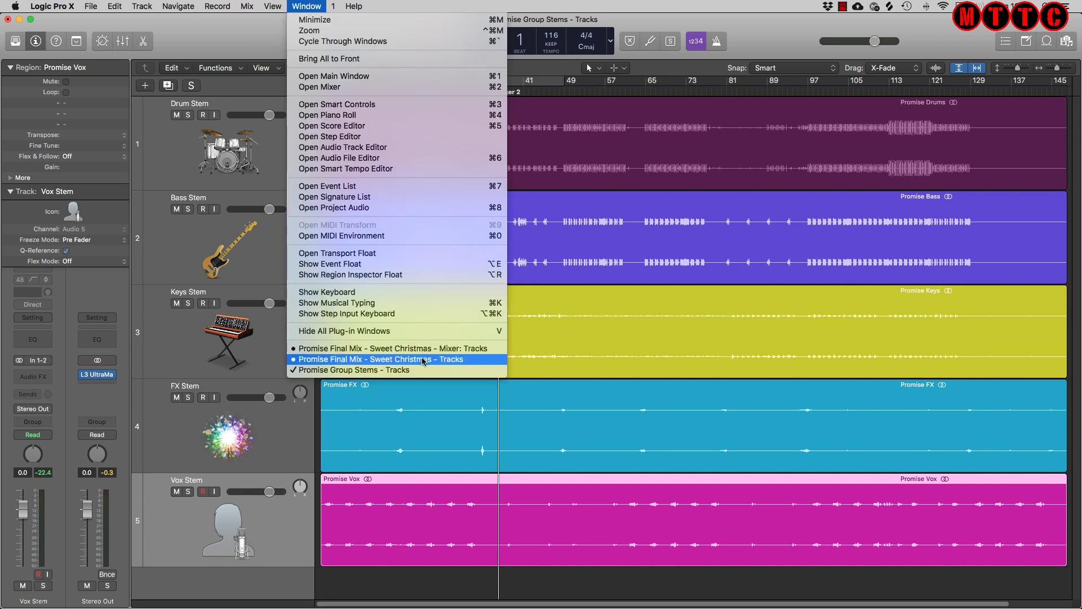
pyautogui.click(378, 351)
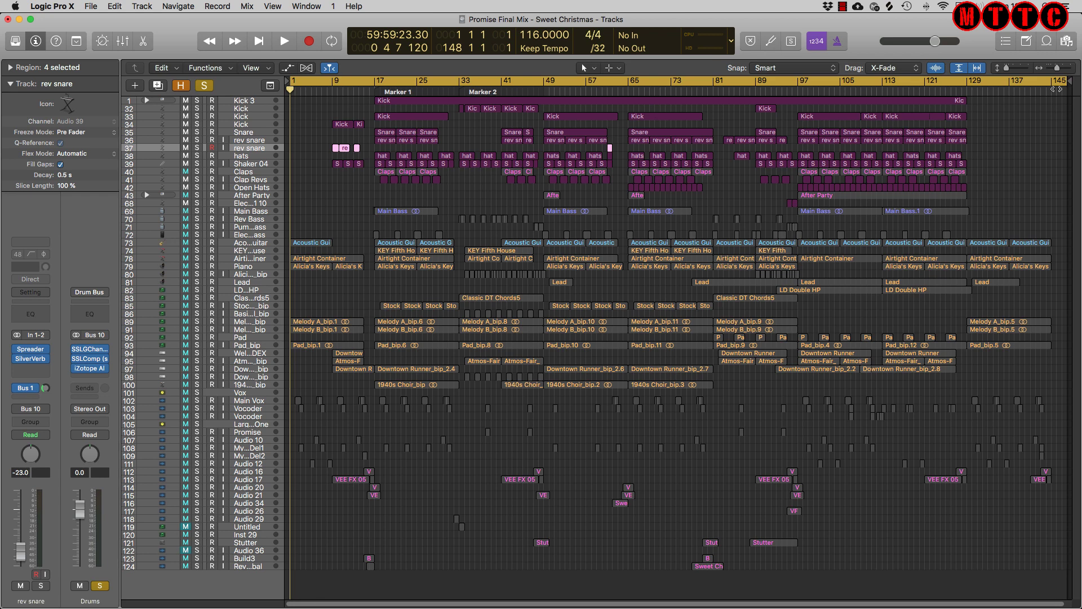
pyautogui.moveTo(1063, 81); pyautogui.dragTo(1058, 82)
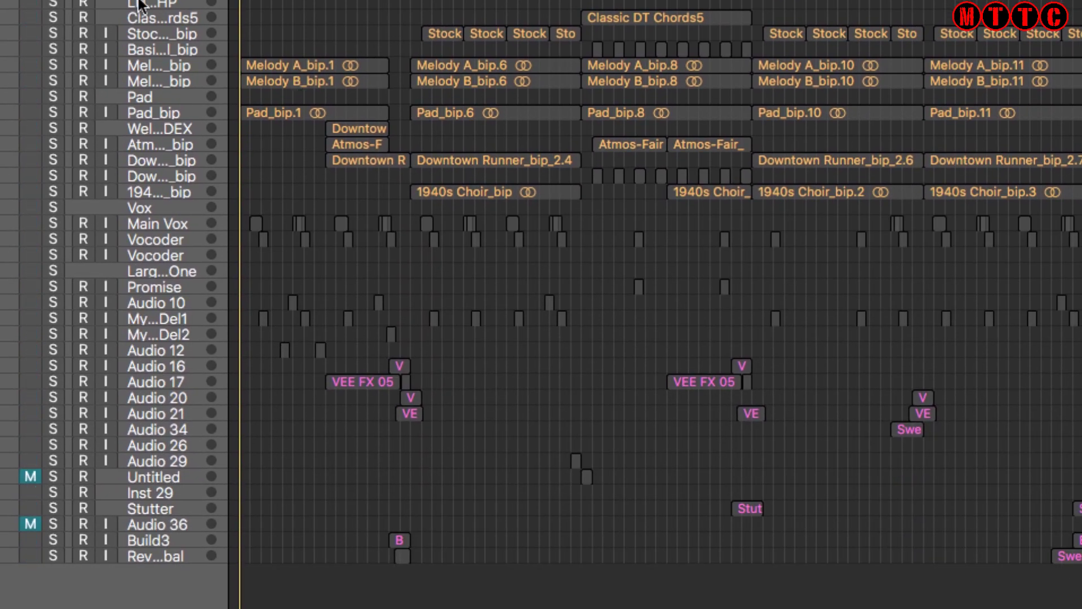
pyautogui.click(52, 207)
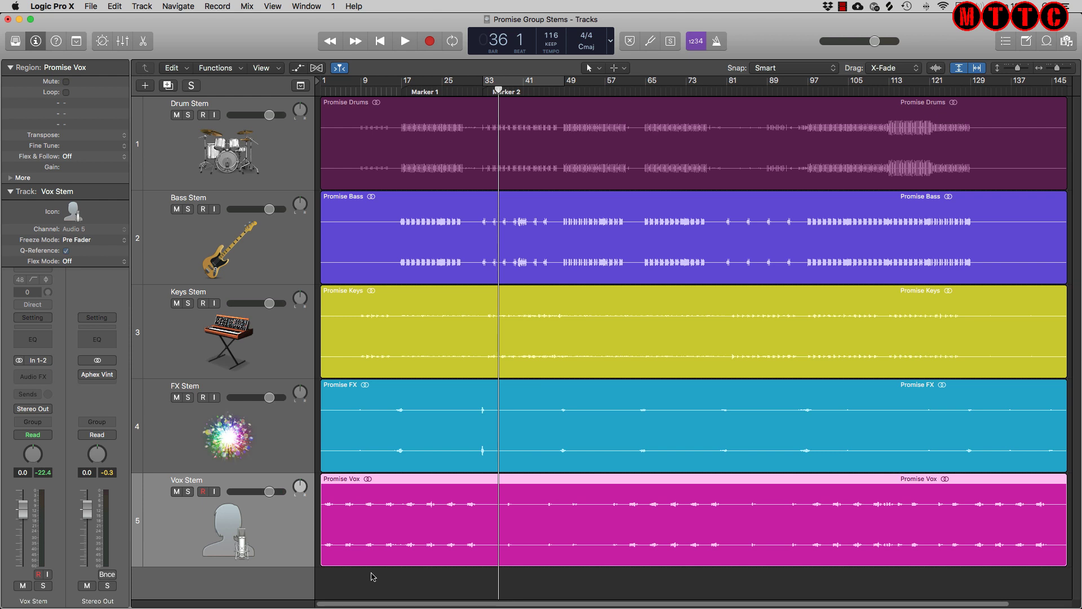
pyautogui.press('super+z')
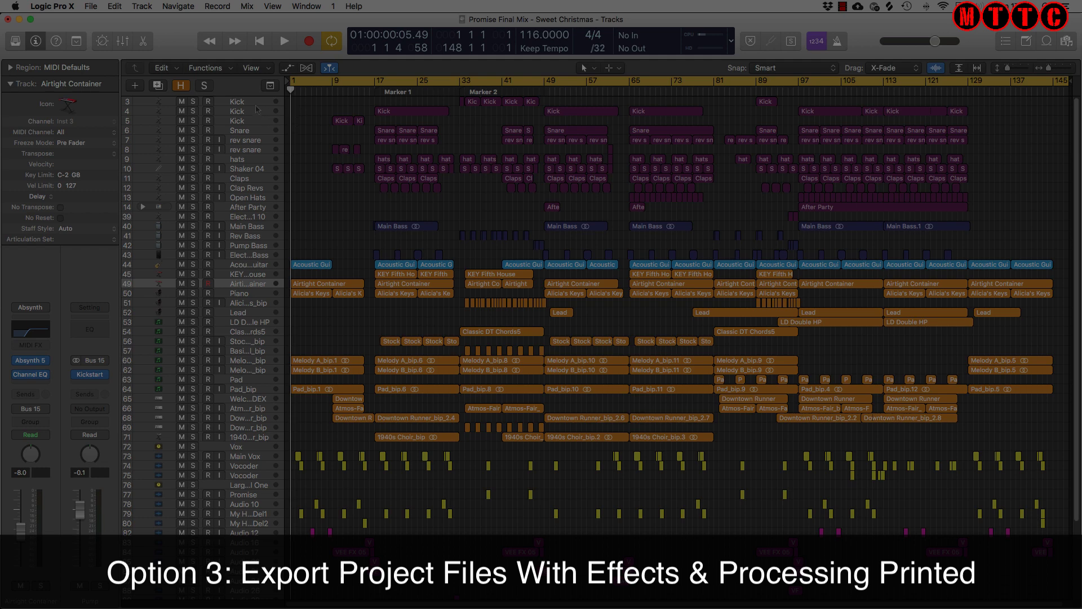
# - Collapse the track details and go through the Kick, Promise and Audio 17 tracks to examine their channel strip processing
pyautogui.click(10, 84)
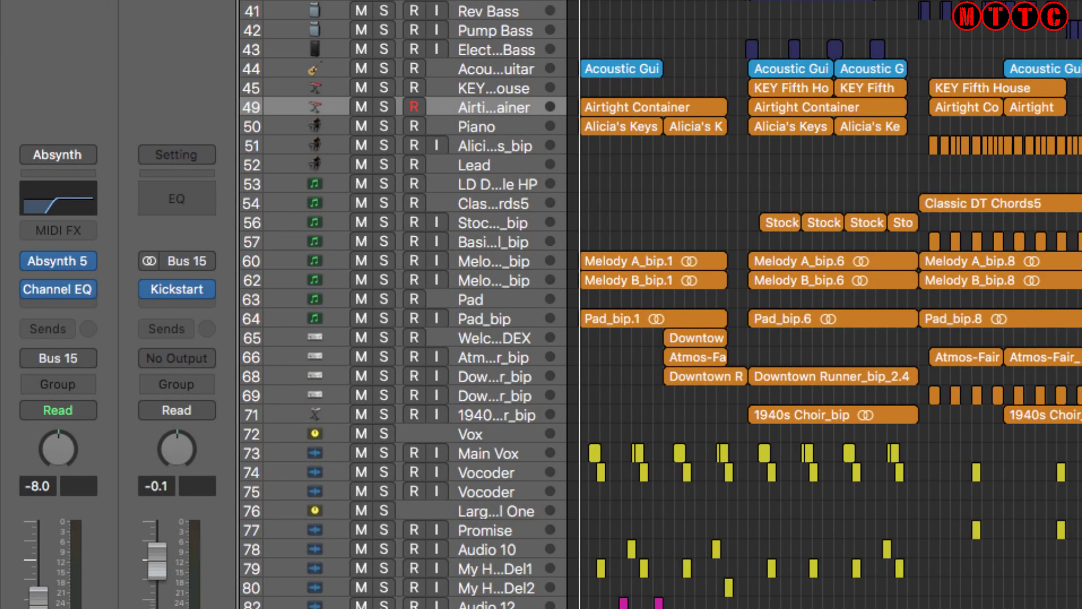
pyautogui.moveTo(63, 256)
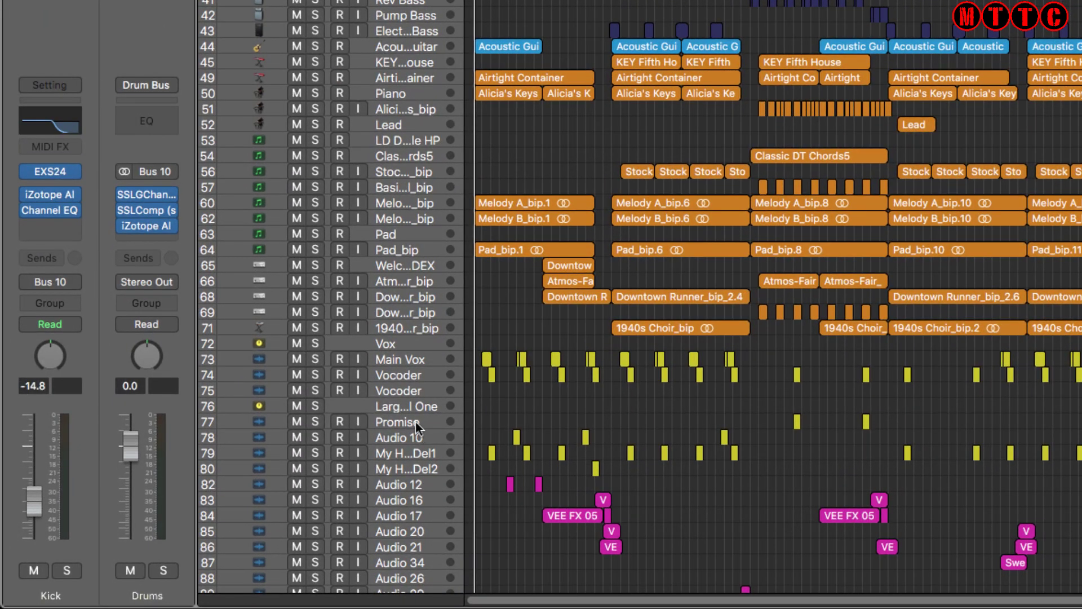
pyautogui.click(256, 494)
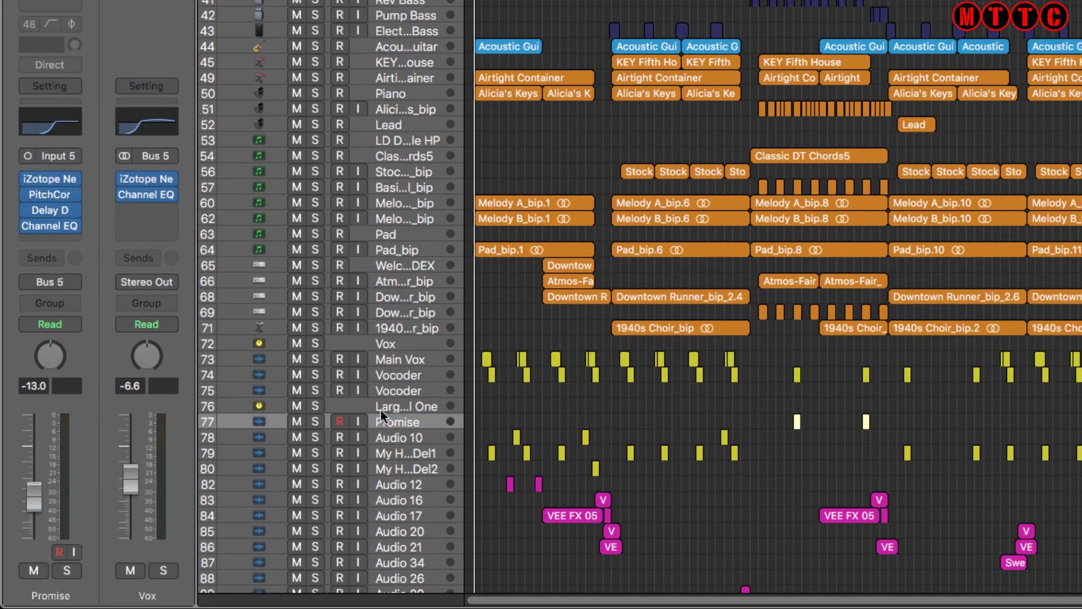
pyautogui.click(389, 470)
pyautogui.click(393, 518)
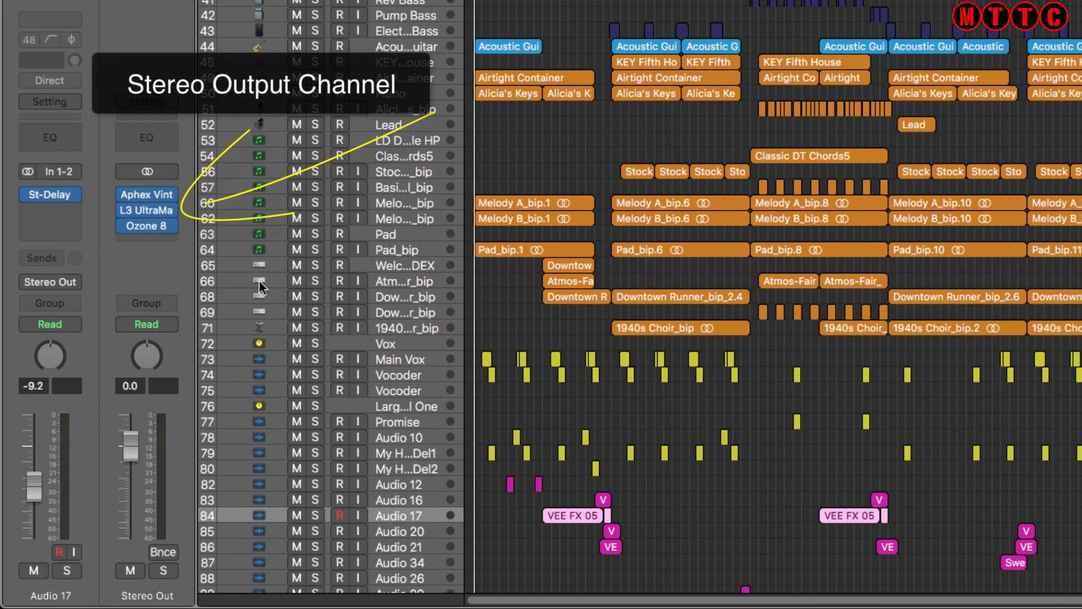
# - Bypass the Aphex, L3 UltraMaximizer and Ozone 8 plug-ins on the Stereo Out channel and turn off the cycle range
pyautogui.click(130, 192)
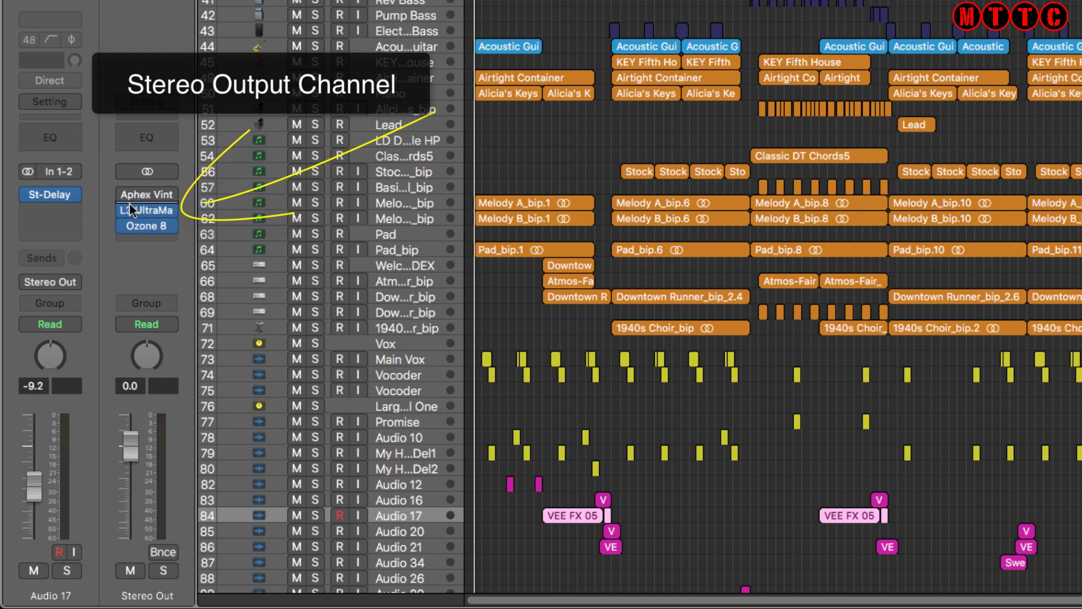
pyautogui.click(130, 207)
pyautogui.click(128, 212)
pyautogui.click(126, 214)
pyautogui.click(124, 227)
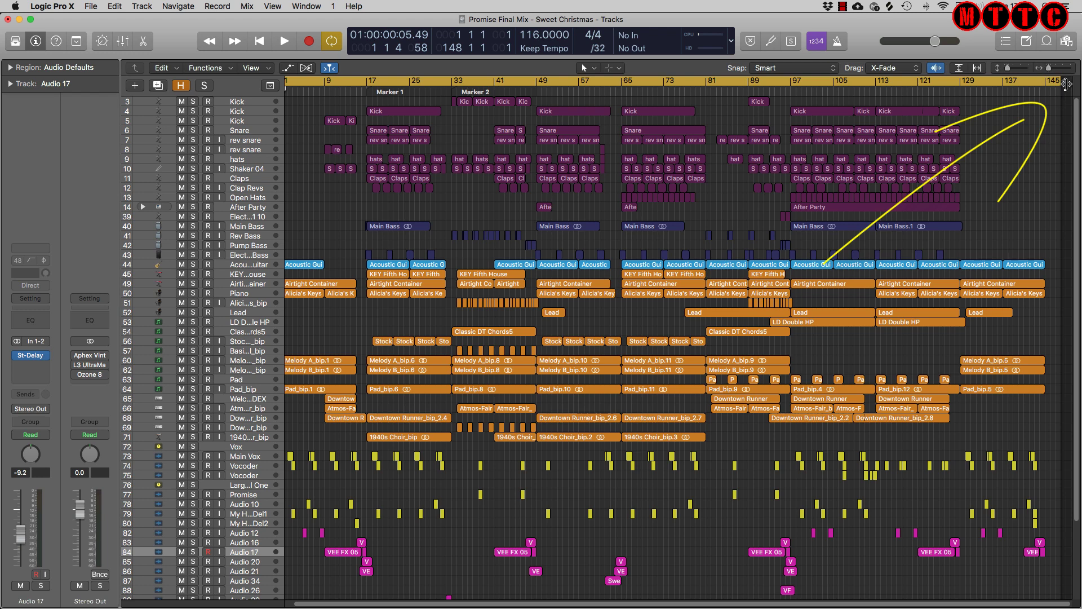
pyautogui.moveTo(1064, 86); pyautogui.dragTo(1048, 87)
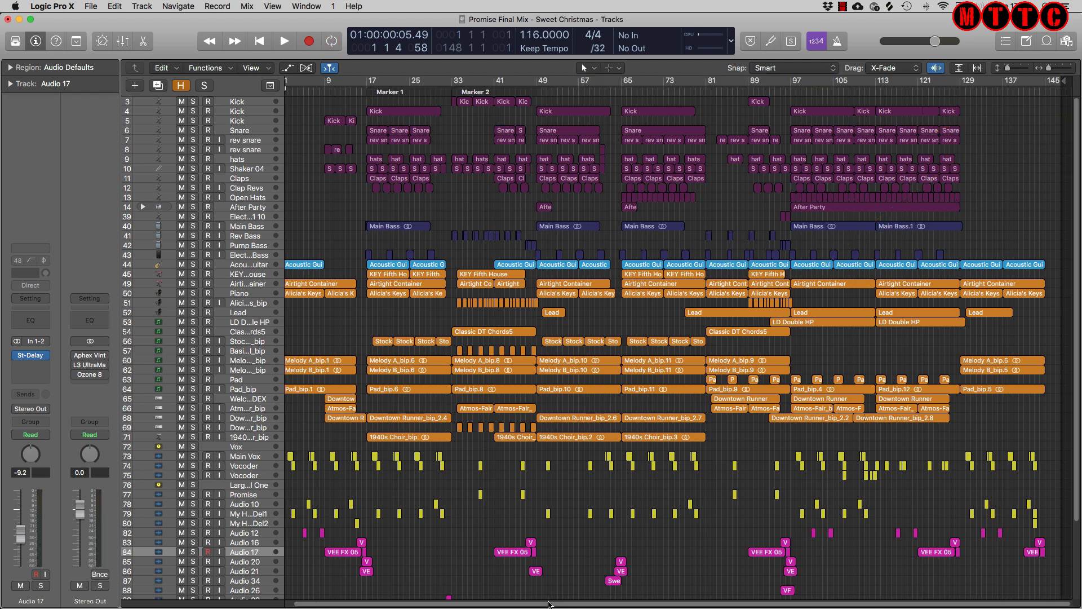
pyautogui.hscroll(-1, 549, 604)
# - Go through the Kick, Shaker 04, Classic DT Chords5, Pad, Vocoder, Promise and Snare tracks to examine their inserts, sends and bus processing
pyautogui.click(249, 104)
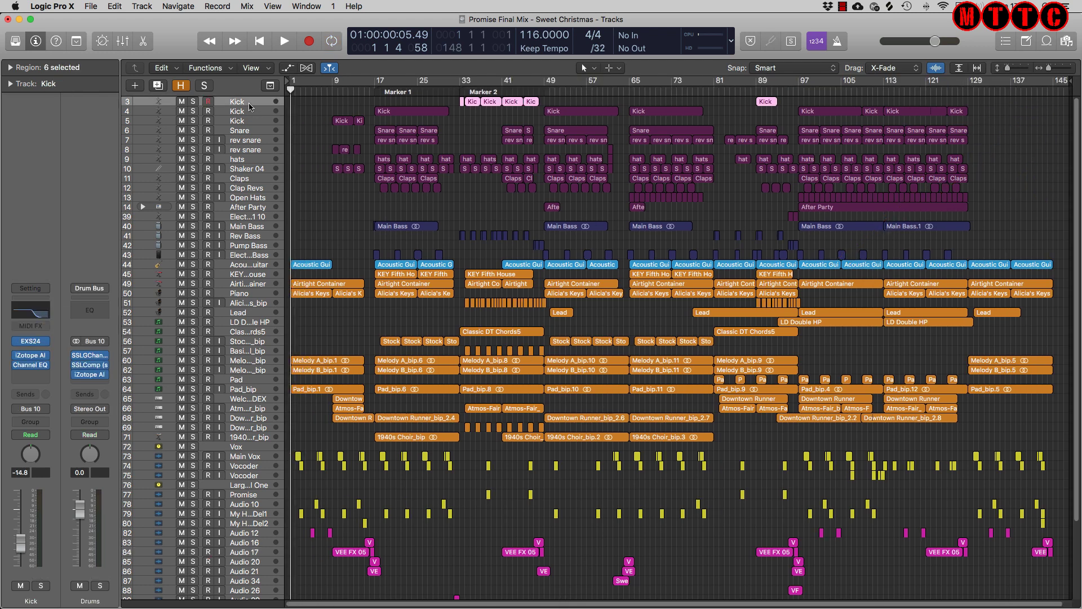
pyautogui.click(252, 169)
pyautogui.click(257, 332)
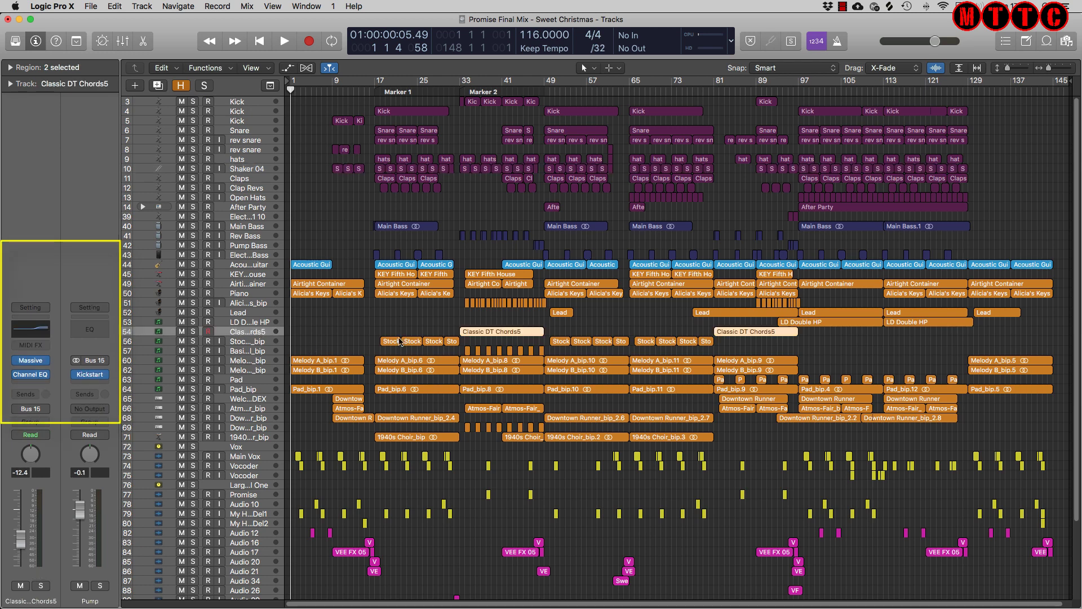
pyautogui.click(241, 380)
pyautogui.click(249, 469)
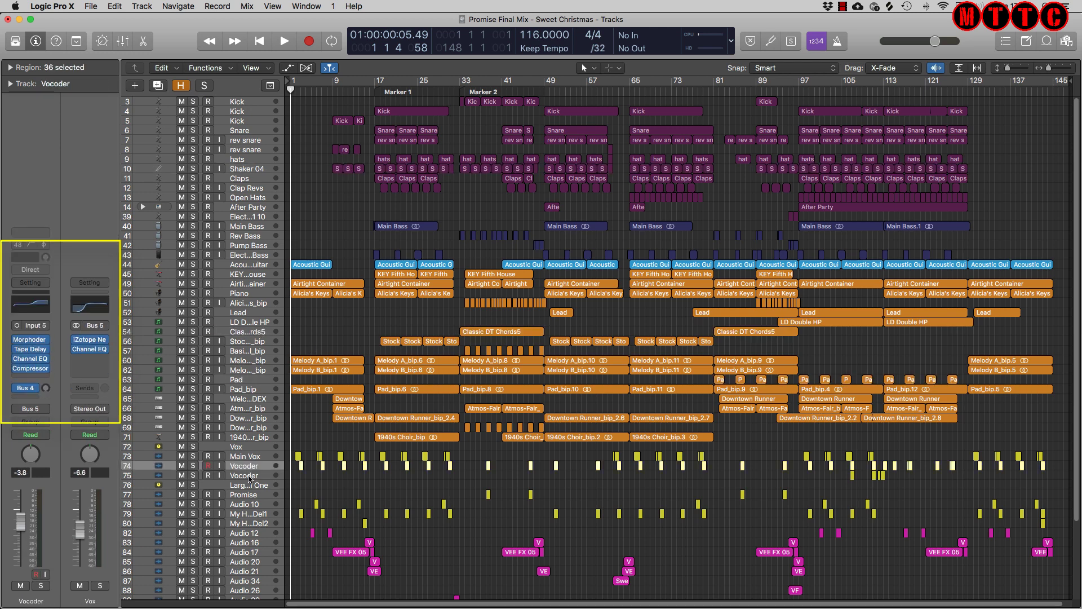
pyautogui.click(248, 497)
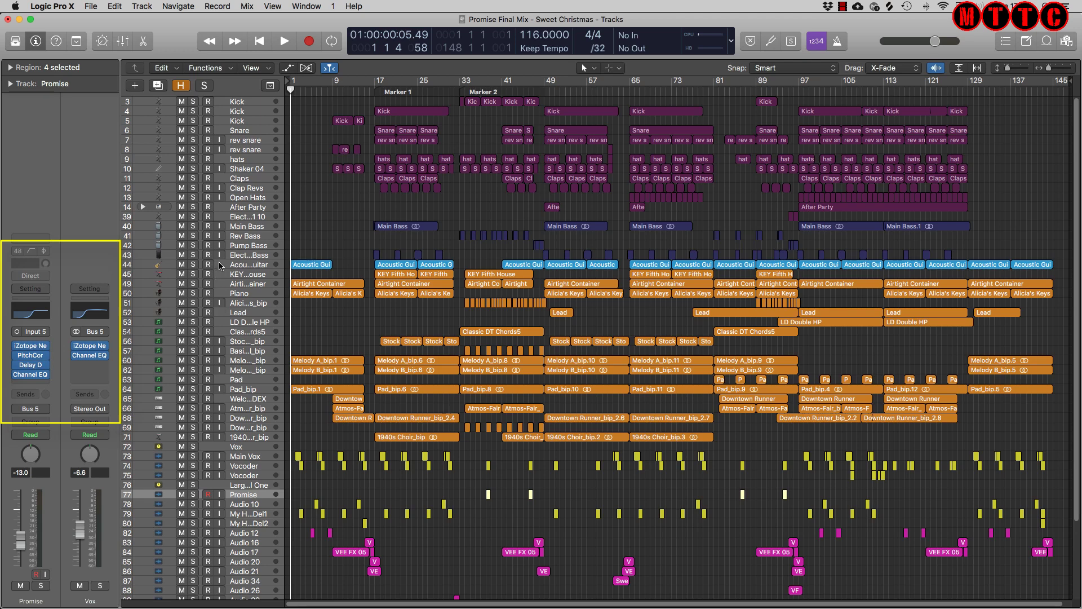
pyautogui.click(248, 132)
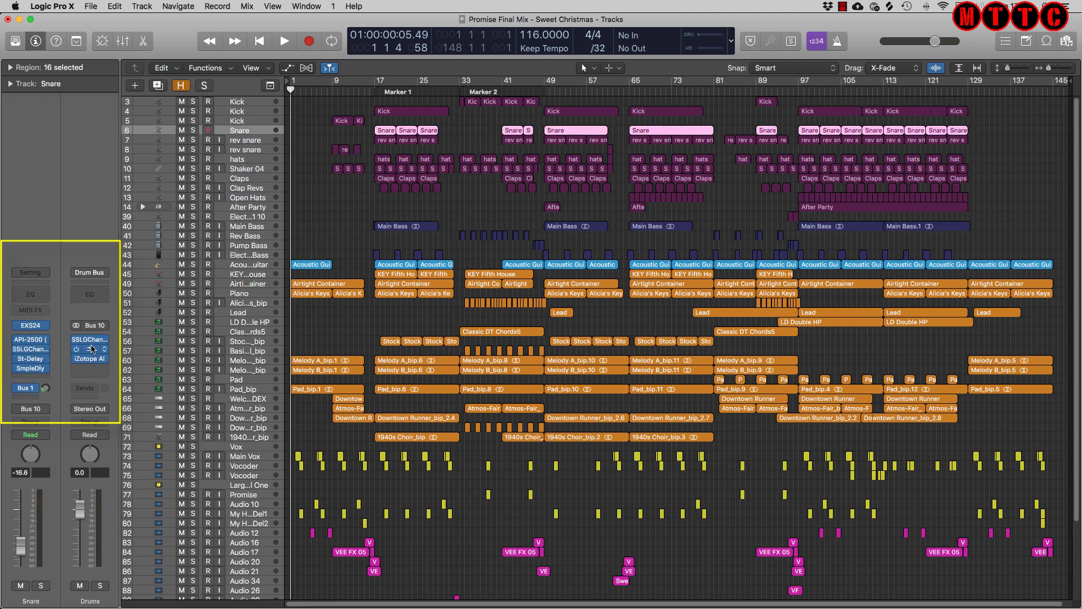
pyautogui.click(351, 204)
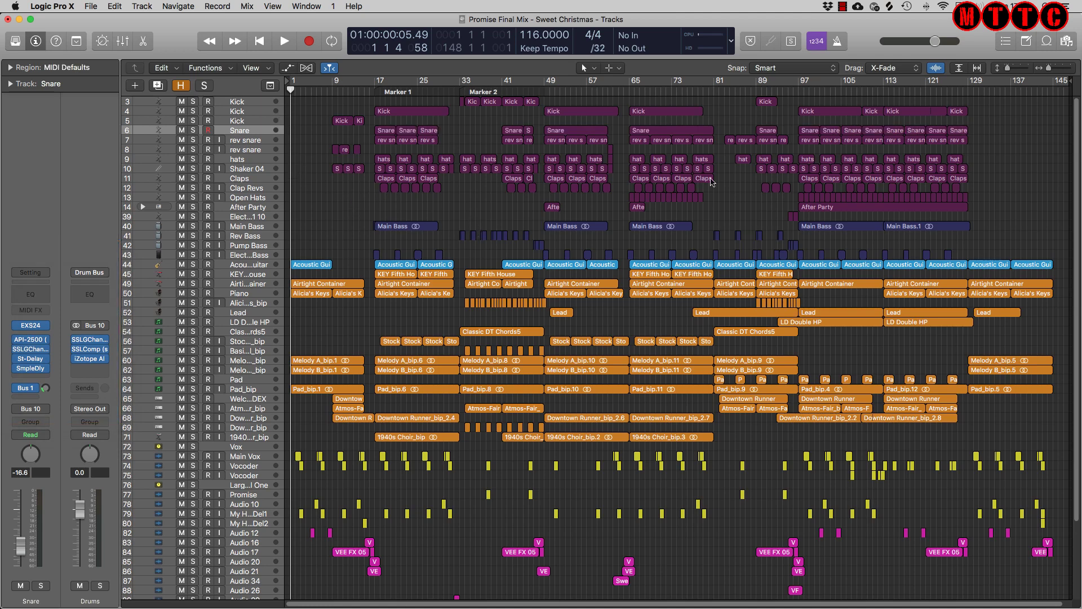
pyautogui.scroll(-5, 298, 215)
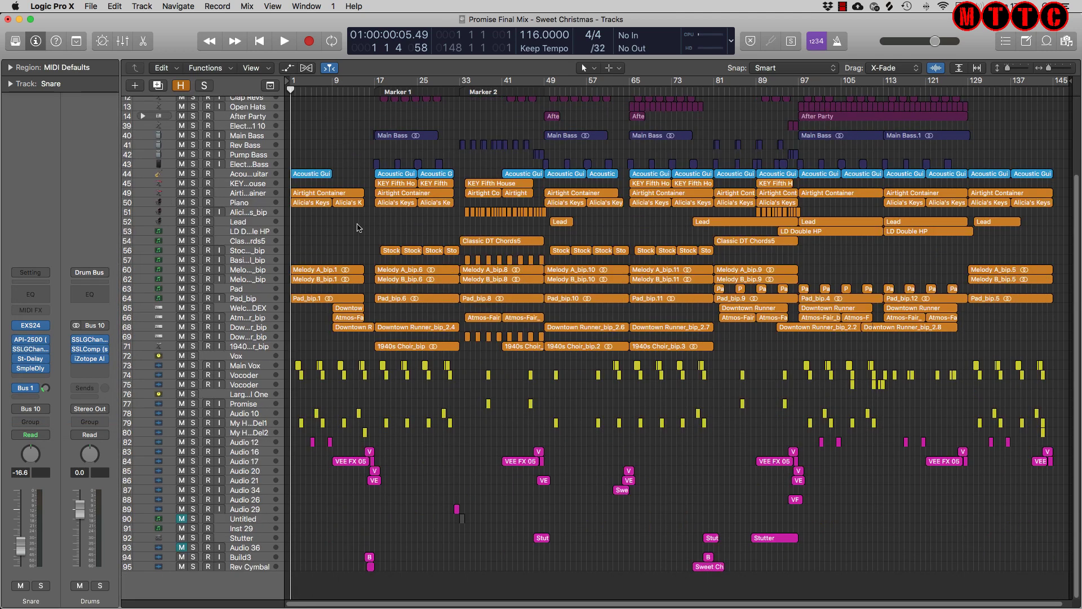
pyautogui.scroll(5, 333, 216)
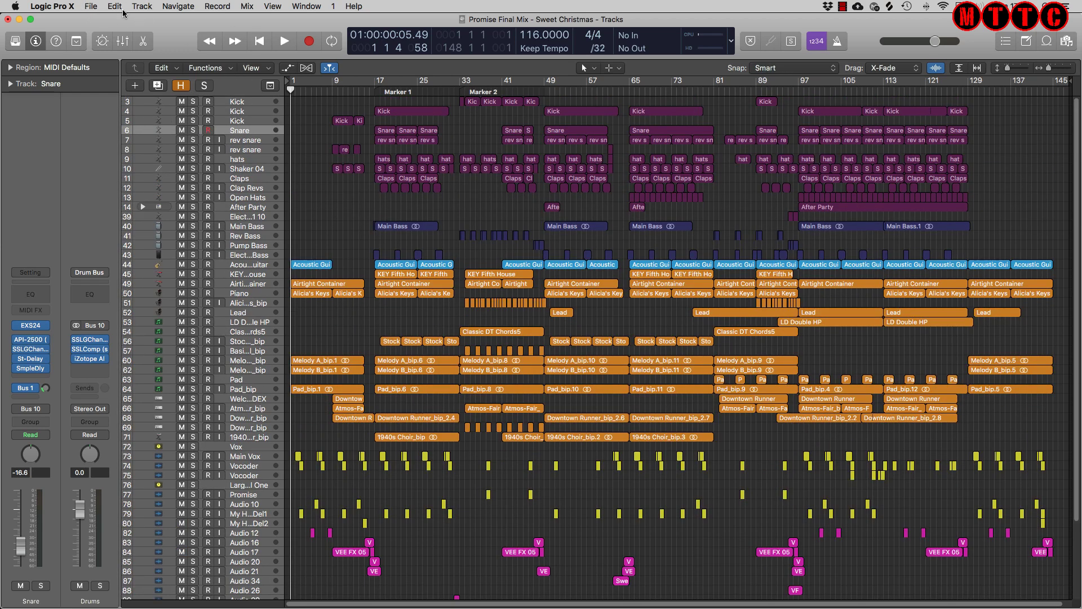
# - Start exporting all tracks as audio files and create a destination folder named Promise Full Stems
pyautogui.click(90, 7)
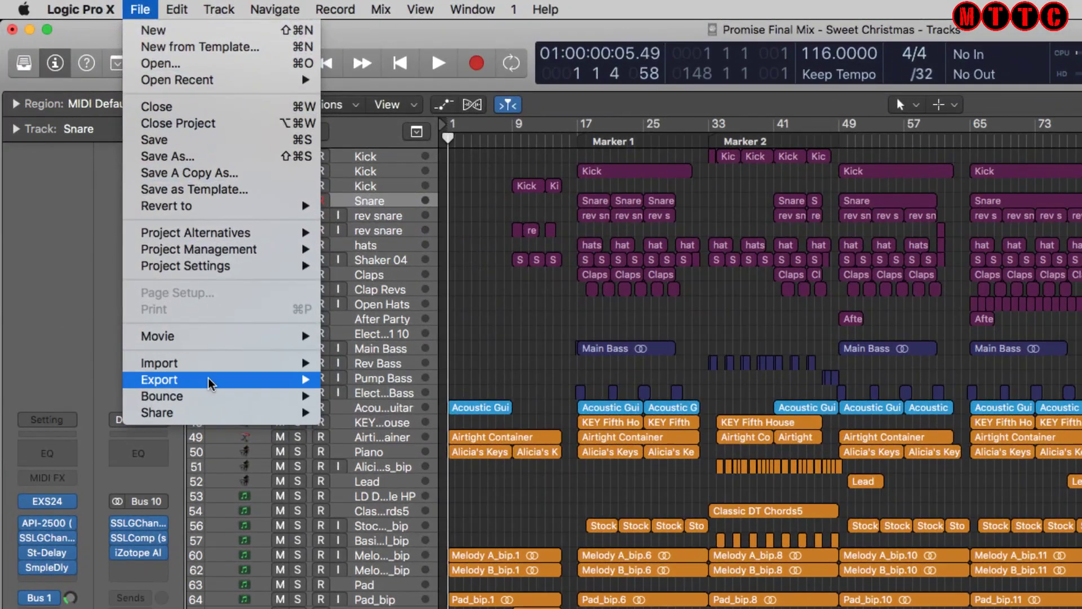
pyautogui.moveTo(135, 261)
pyautogui.moveTo(212, 380)
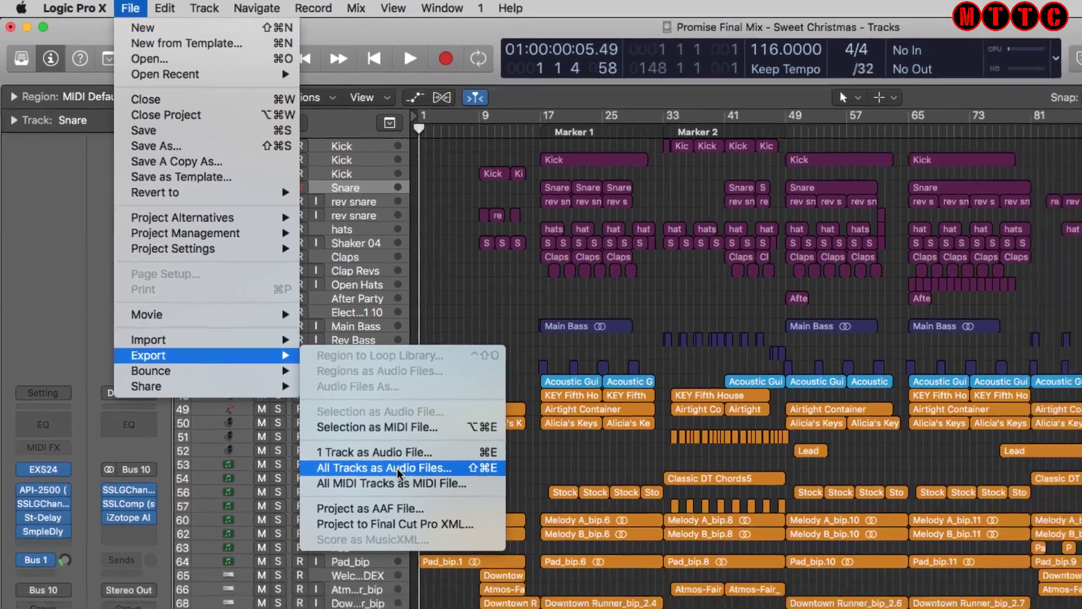
pyautogui.click(427, 500)
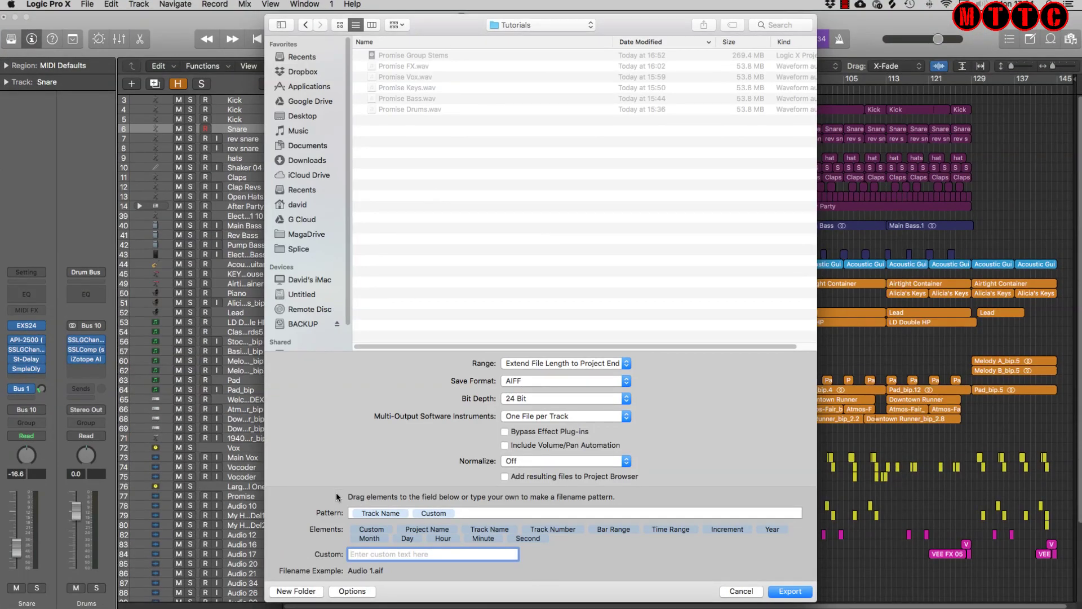
pyautogui.press('super+shift+n')
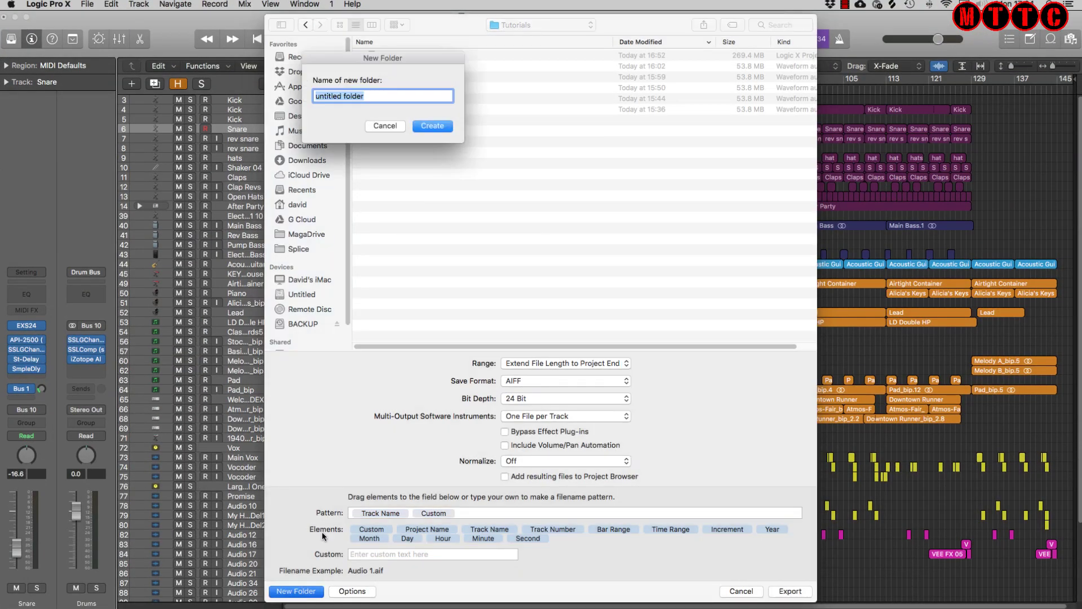
pyautogui.write('Promise Full Stems')
pyautogui.click(430, 127)
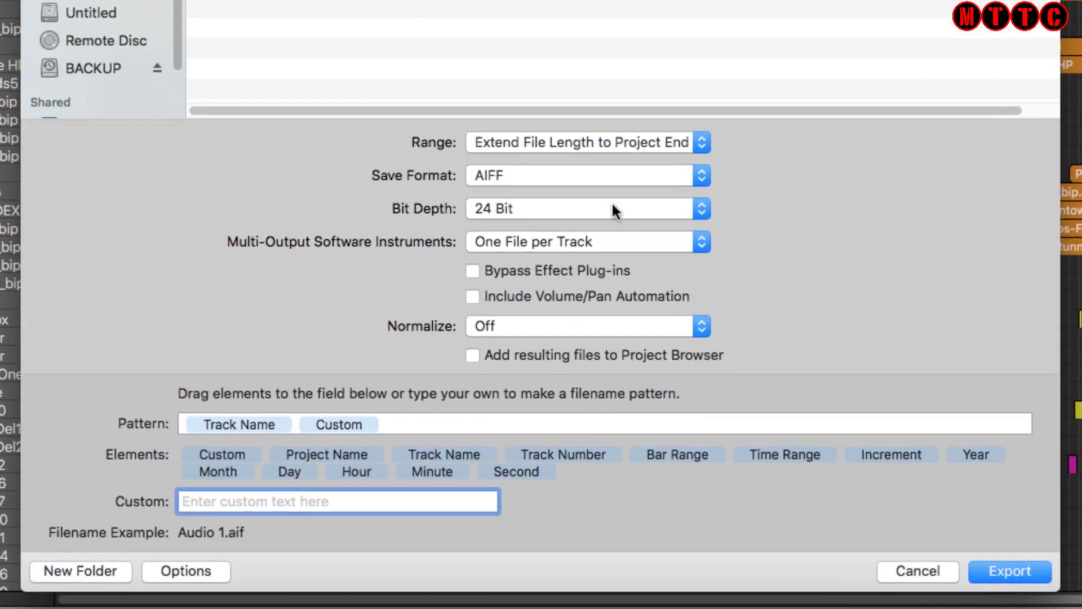
# - Configure the export with 24 Bit depth, the range Extend File Length to Project End, and Normalize set to Off
pyautogui.click(515, 206)
pyautogui.click(519, 189)
pyautogui.click(517, 205)
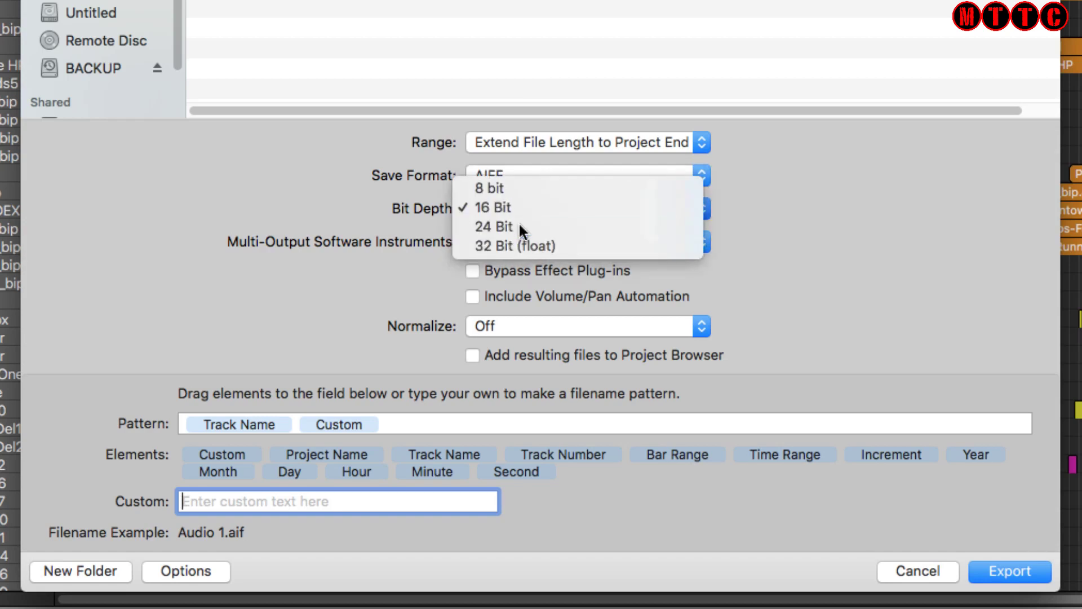
pyautogui.click(519, 225)
pyautogui.click(582, 144)
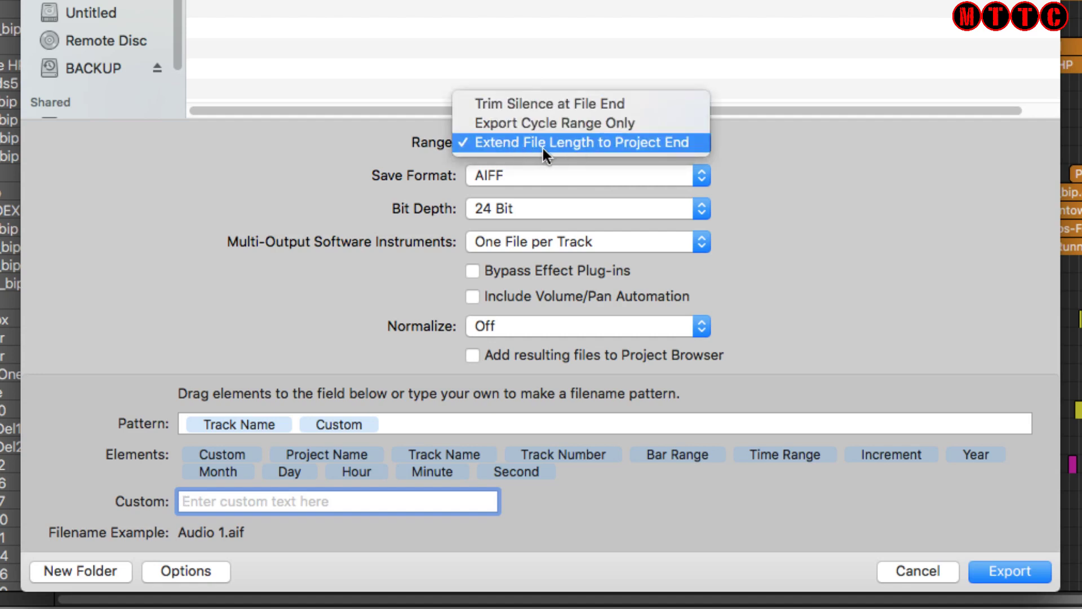
pyautogui.click(708, 143)
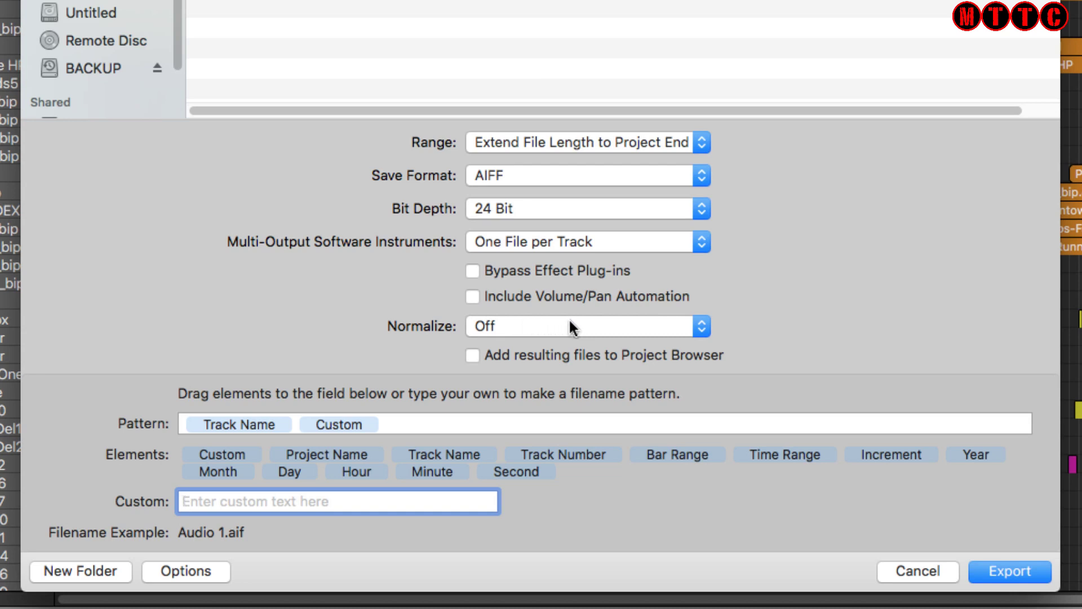
pyautogui.click(510, 327)
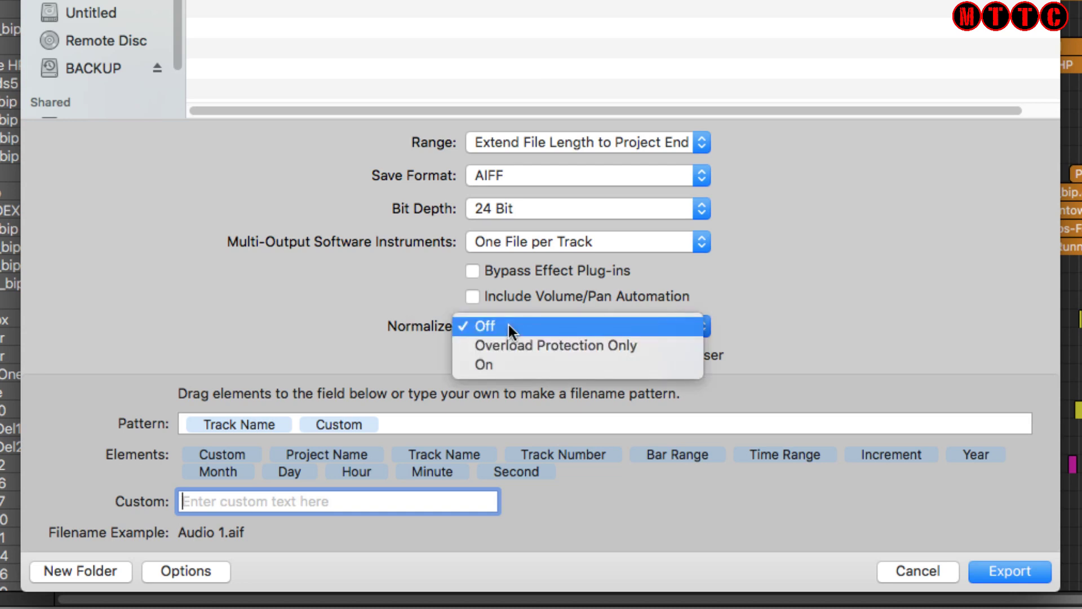
pyautogui.click(510, 327)
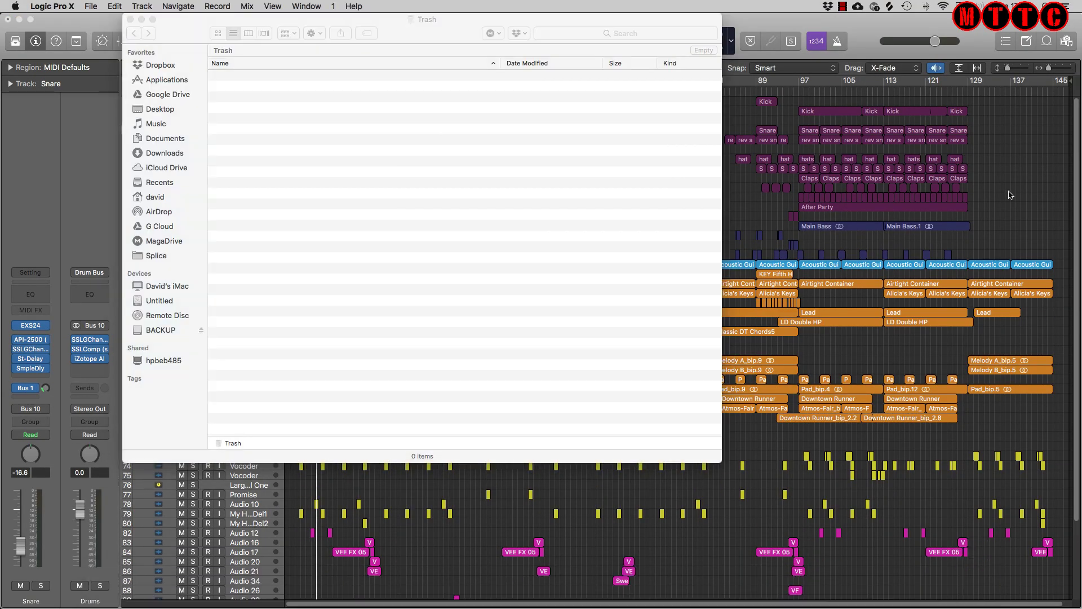
# - Add all audio files from the Promise Full Stems folder to the new project, creating a new track for each file
pyautogui.click(842, 6)
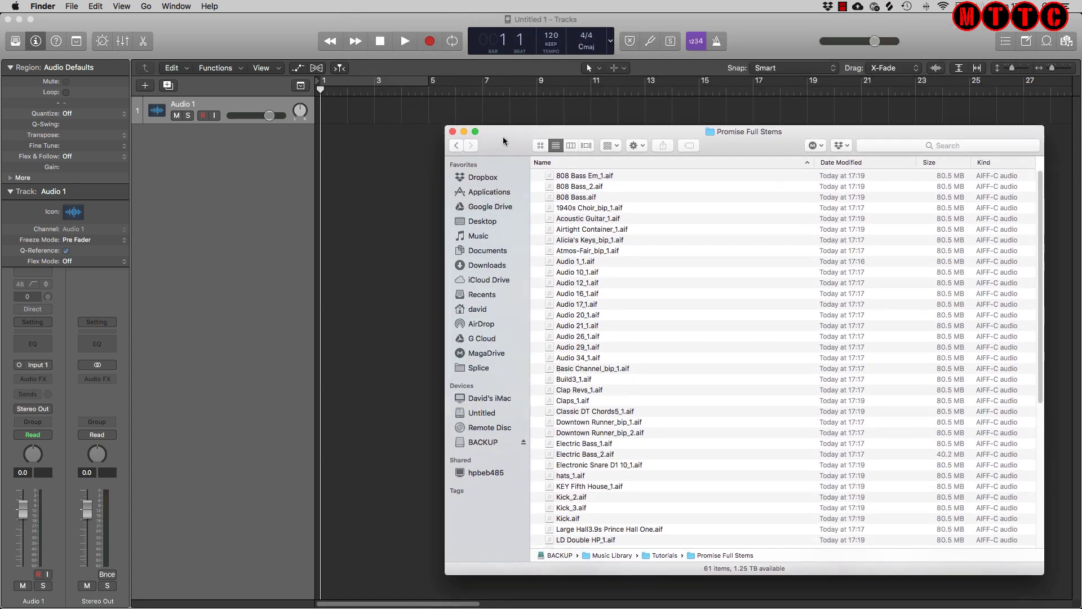
pyautogui.moveTo(503, 141); pyautogui.dragTo(497, 142)
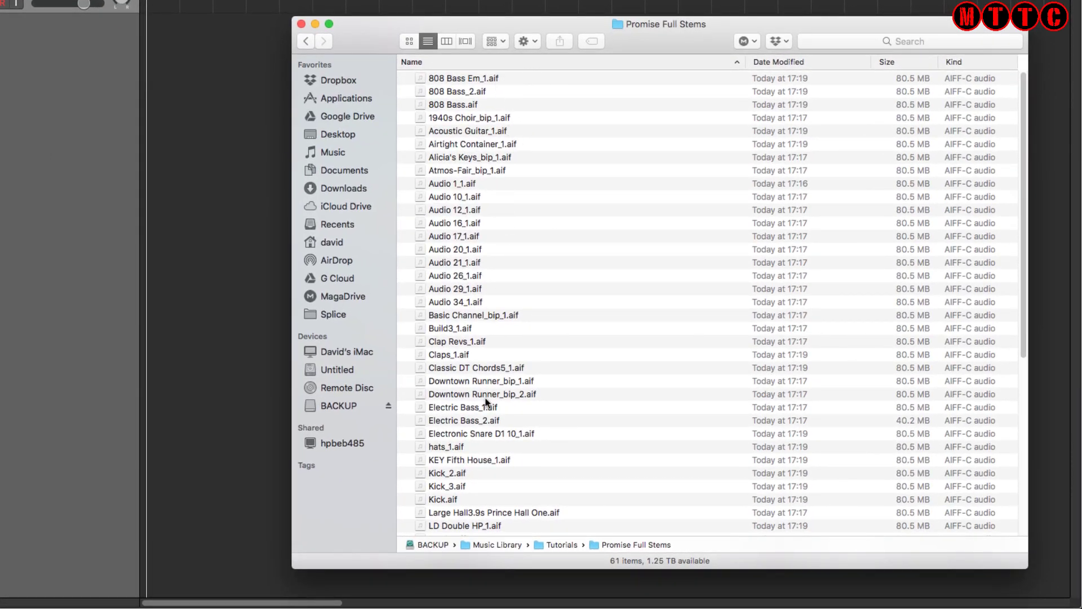
pyautogui.click(463, 260)
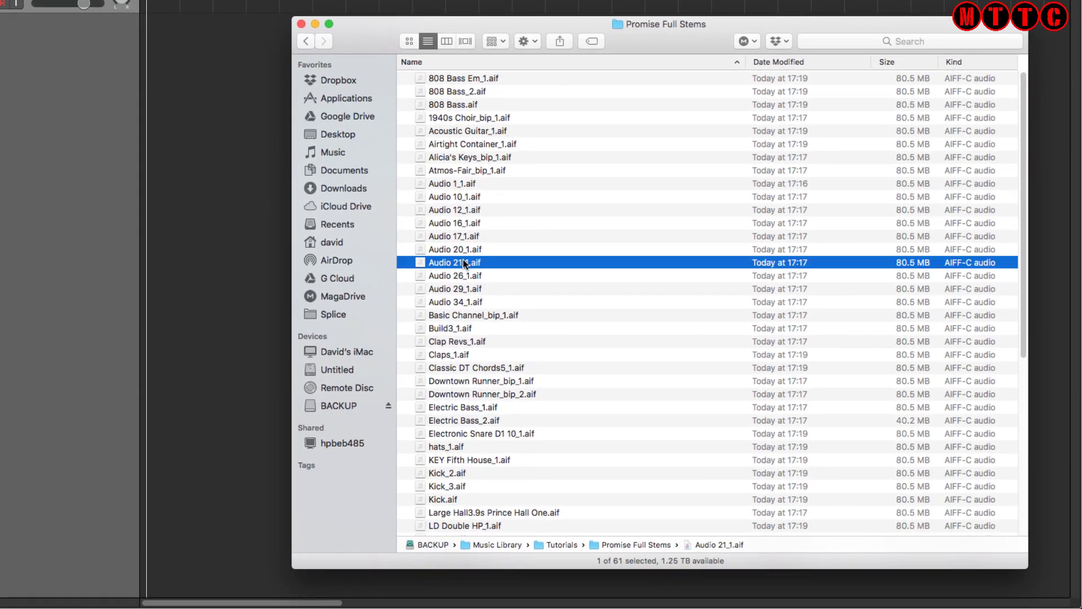
pyautogui.press('super+a')
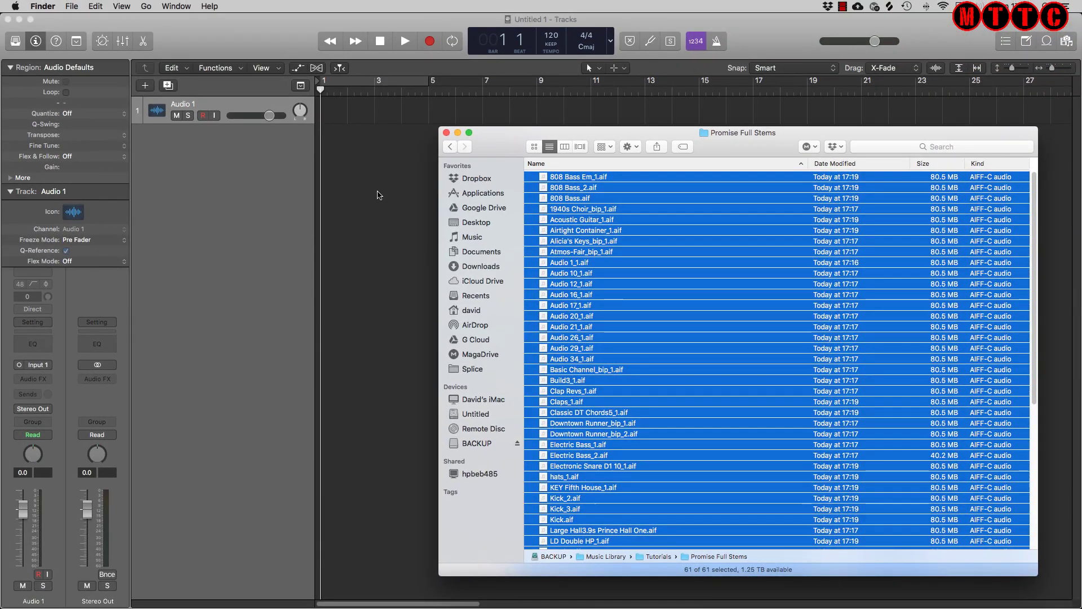
pyautogui.moveTo(379, 195); pyautogui.dragTo(367, 190)
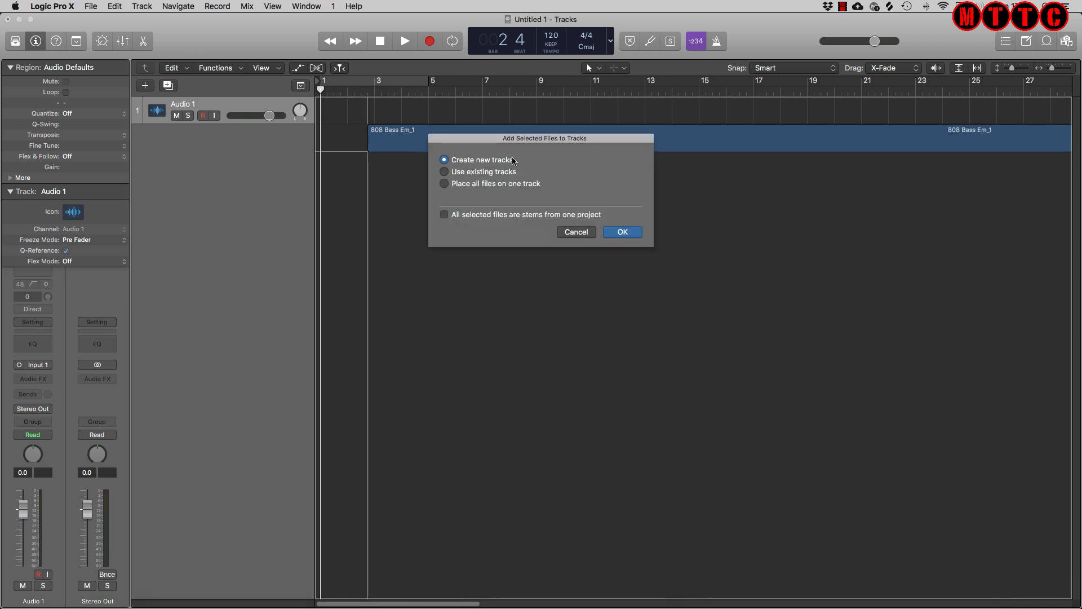
pyautogui.click(630, 234)
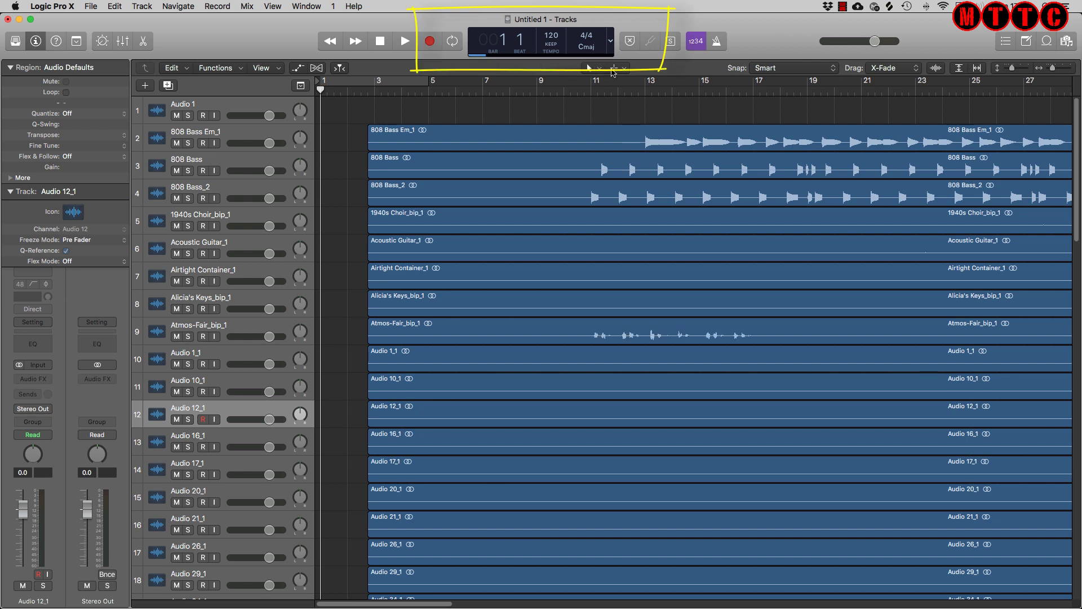
# - Move all imported regions to the start of the project and delete the Audio 1 and Audio 1_1 tracks
pyautogui.press('super+a')
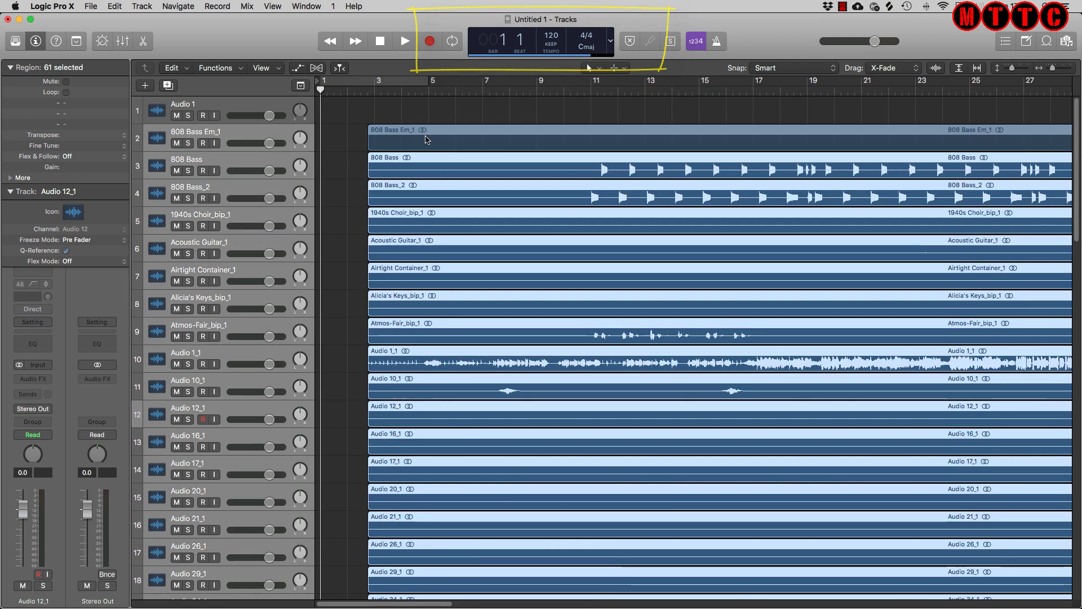
pyautogui.moveTo(420, 140); pyautogui.dragTo(367, 148)
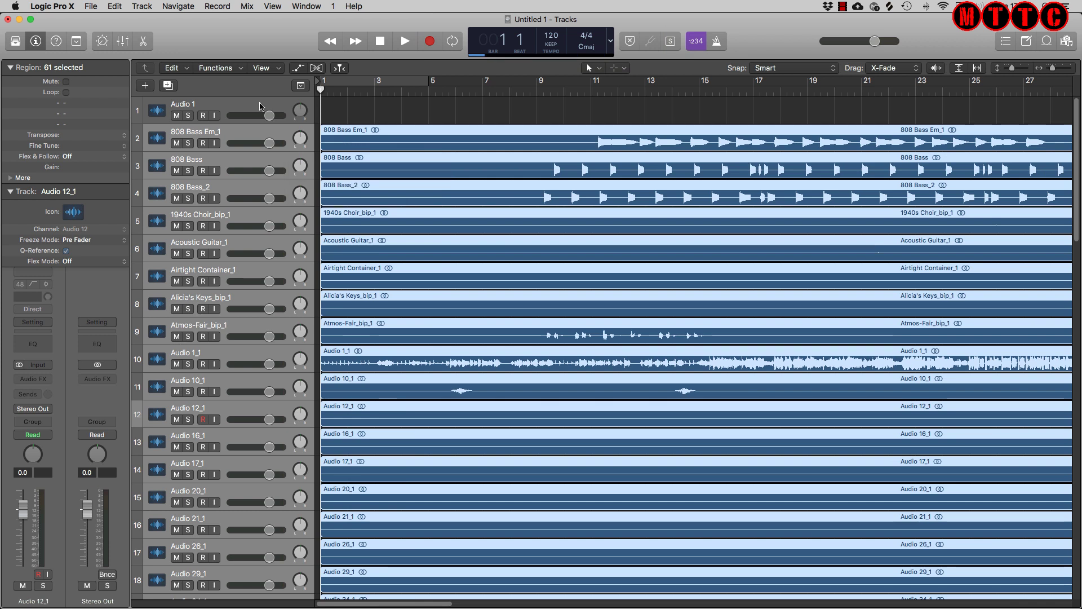
pyautogui.click(258, 105)
pyautogui.press('super+BackSpace')
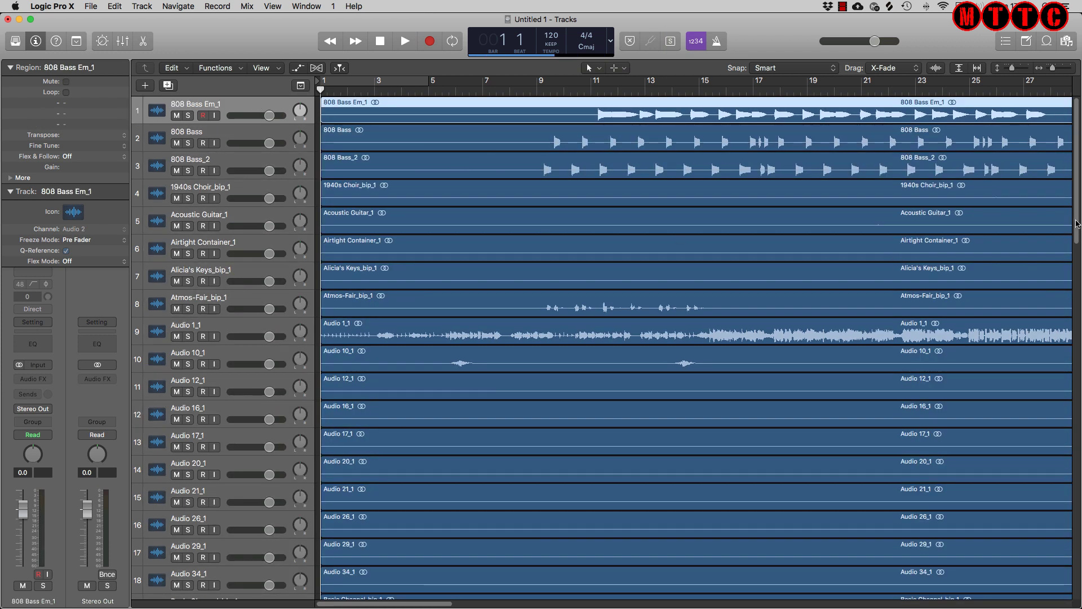
pyautogui.moveTo(1078, 185); pyautogui.dragTo(1034, 122)
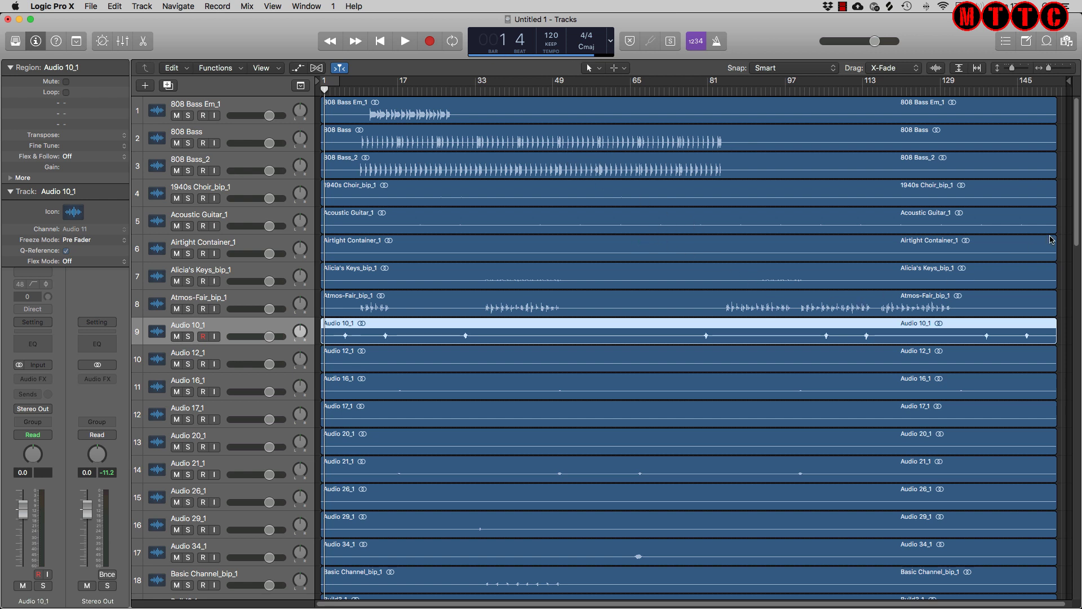
pyautogui.moveTo(1078, 224); pyautogui.dragTo(1078, 298)
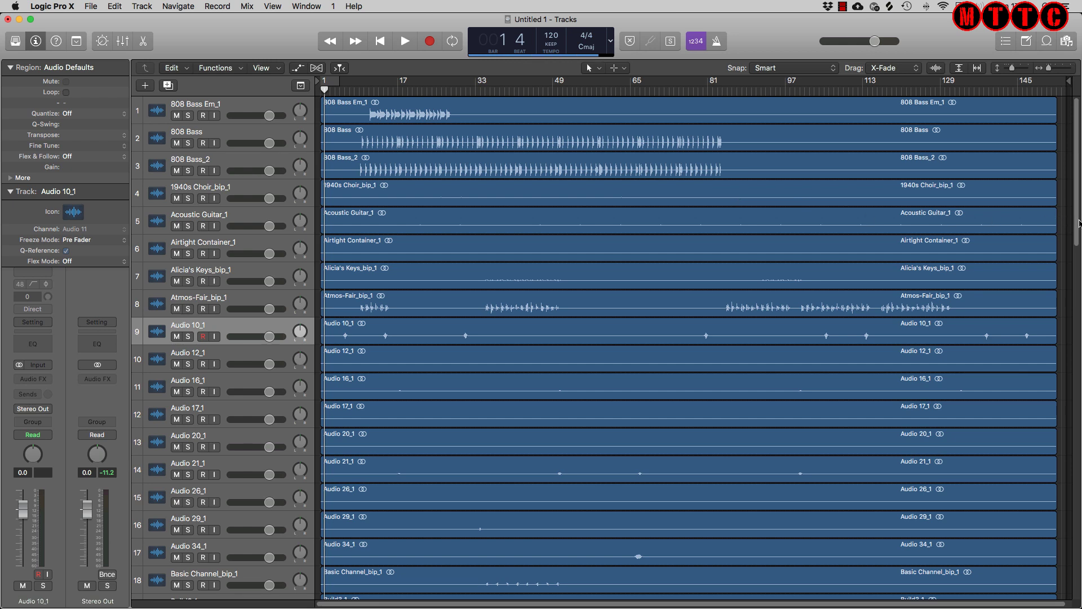
pyautogui.moveTo(1078, 222); pyautogui.dragTo(1036, 160)
# - Return to the Promise Final Mix project, duplicate the Acoustic Guitar track with its settings and copy its regions onto the duplicate
pyautogui.press('Right')
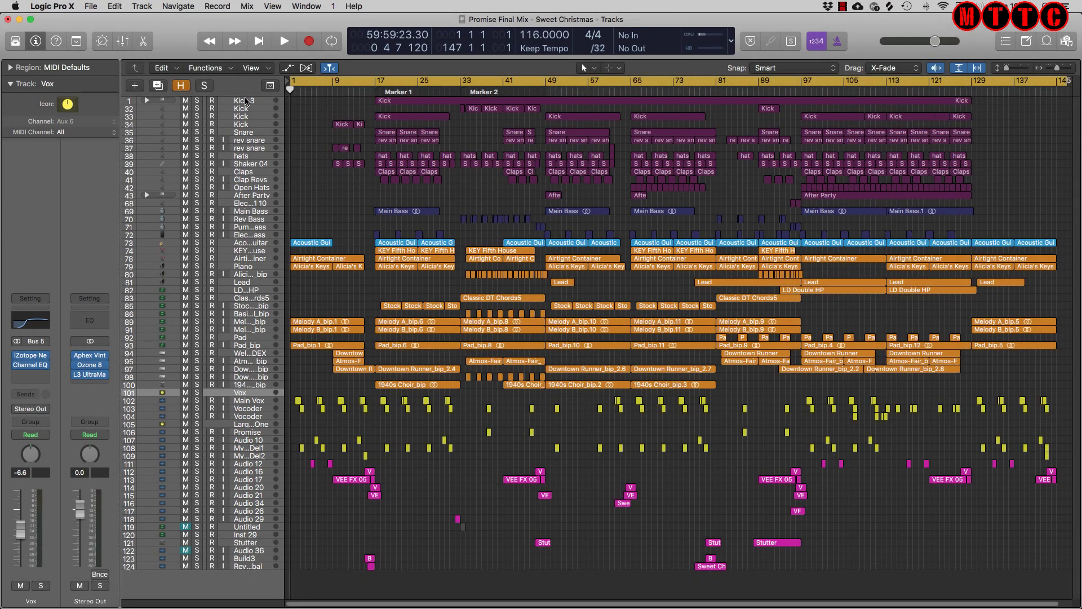
pyautogui.click(264, 100)
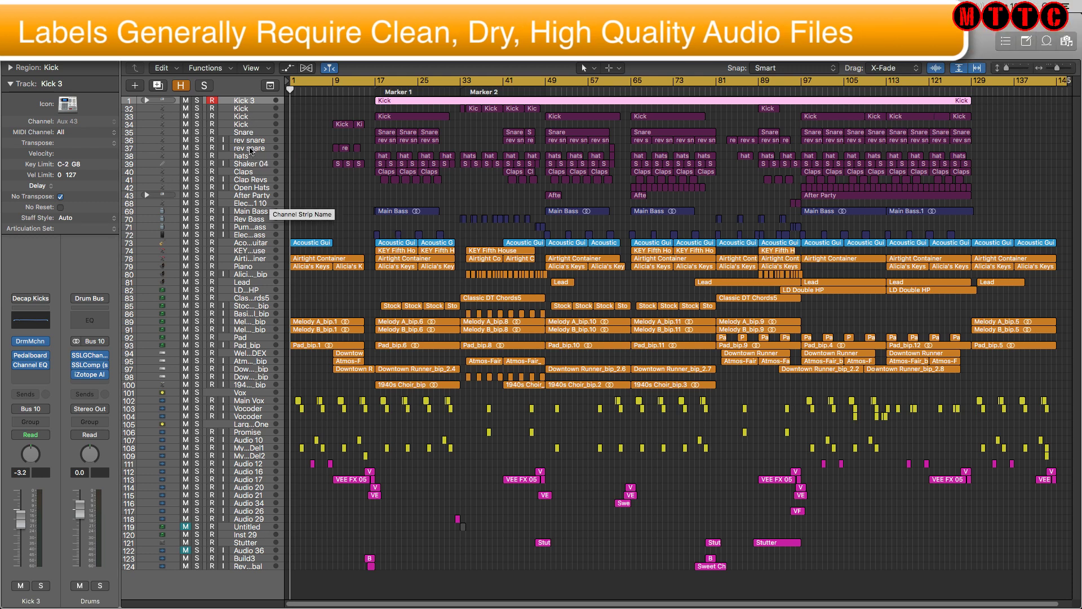
pyautogui.click(242, 243)
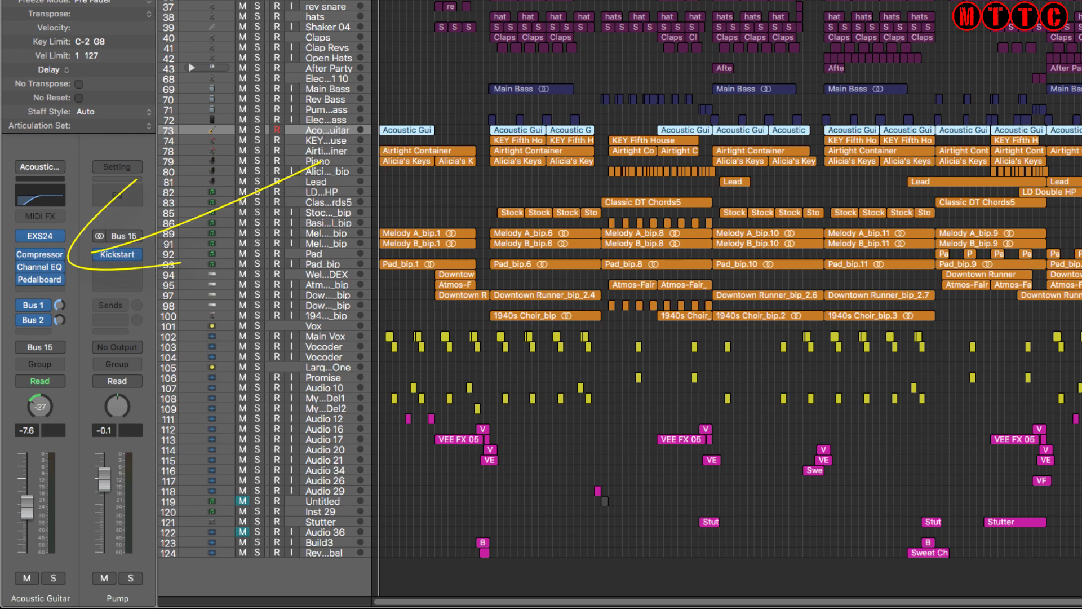
pyautogui.press('super+d')
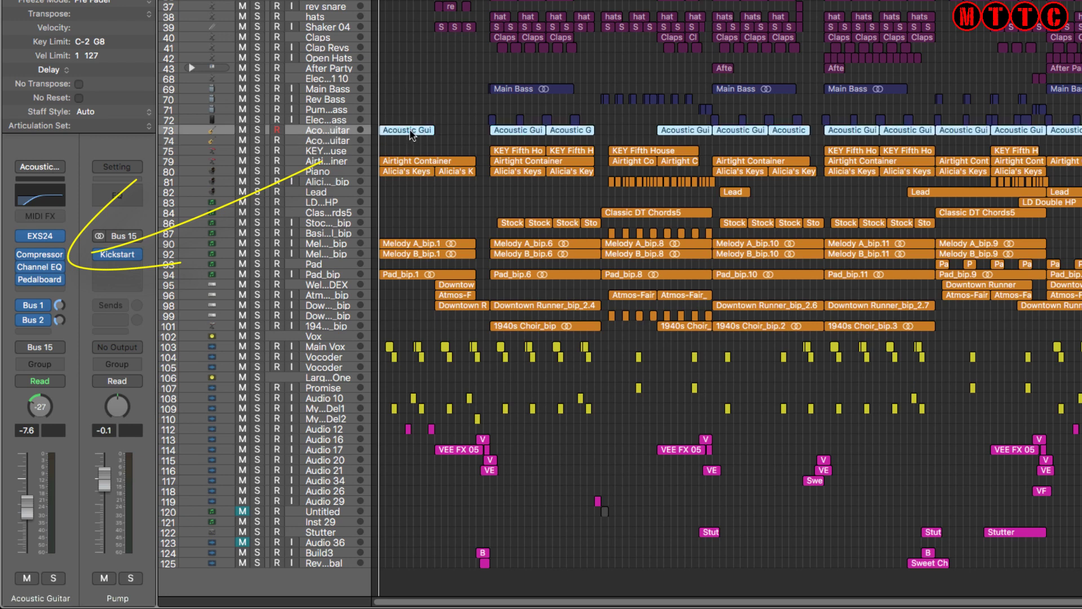
pyautogui.moveTo(411, 134)
pyautogui.mouseDown()
pyautogui.moveTo(411, 159)
pyautogui.moveTo(406, 147)
pyautogui.mouseUp()
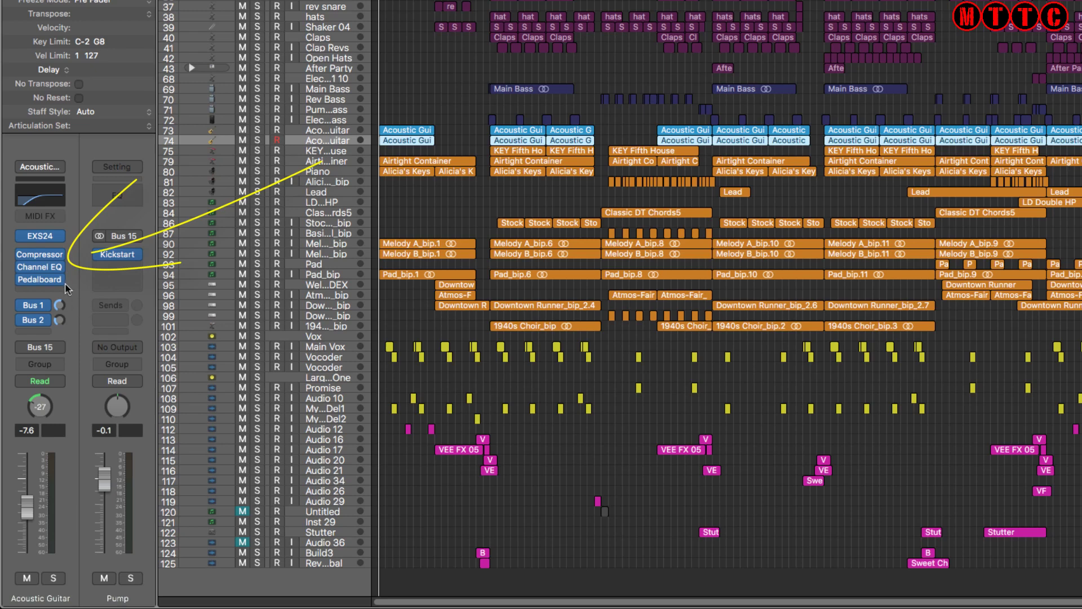
# - Bypass the Pedalboard, Channel EQ and Compressor on the duplicate Acoustic Guitar track and compare it with the original
pyautogui.moveTo(21, 282)
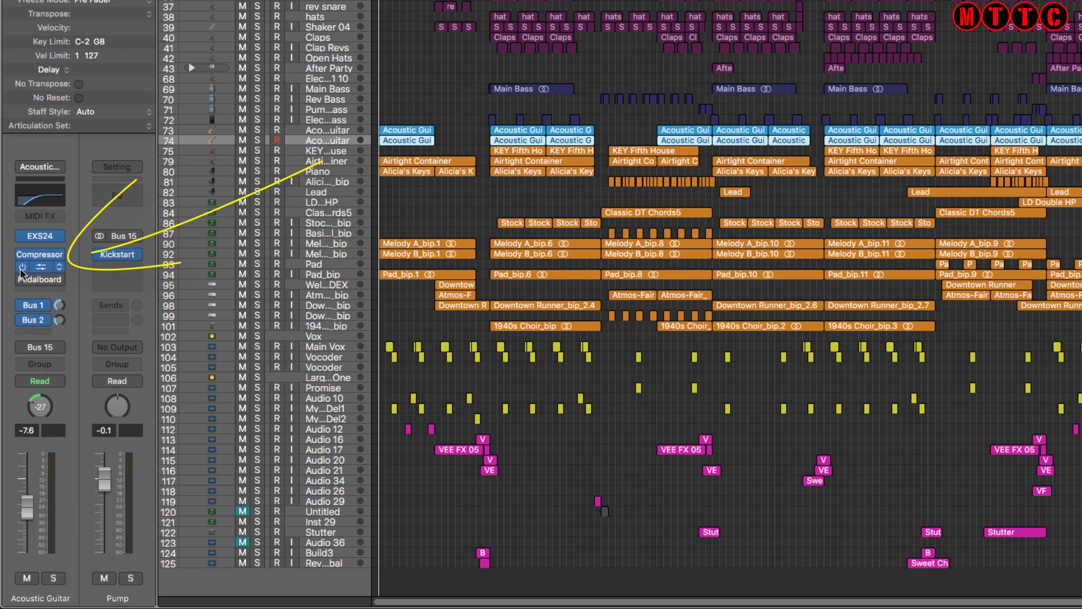
pyautogui.click(21, 267)
pyautogui.click(21, 255)
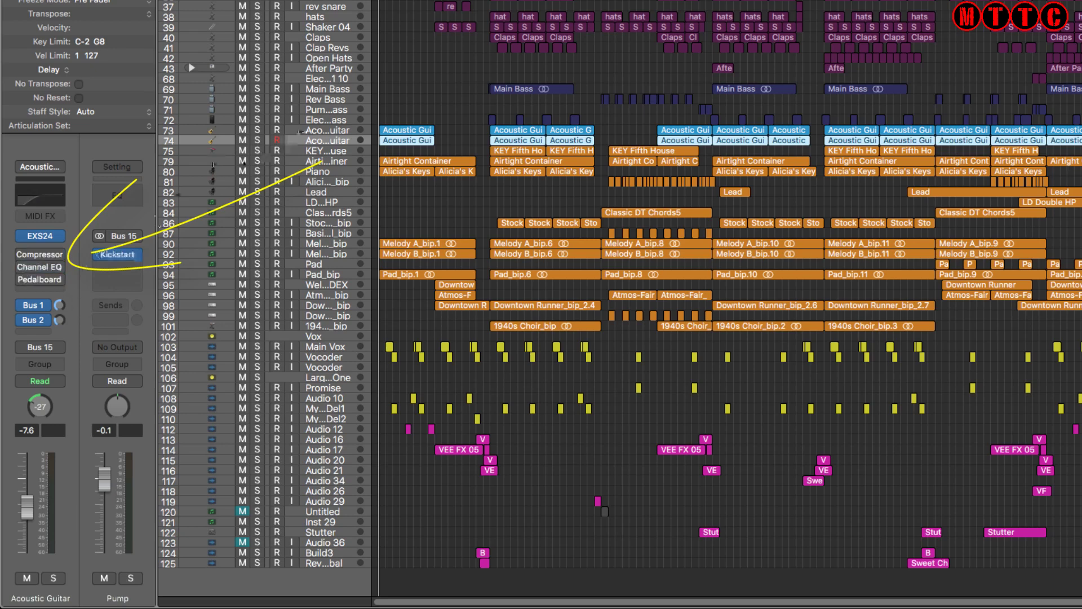
pyautogui.click(318, 131)
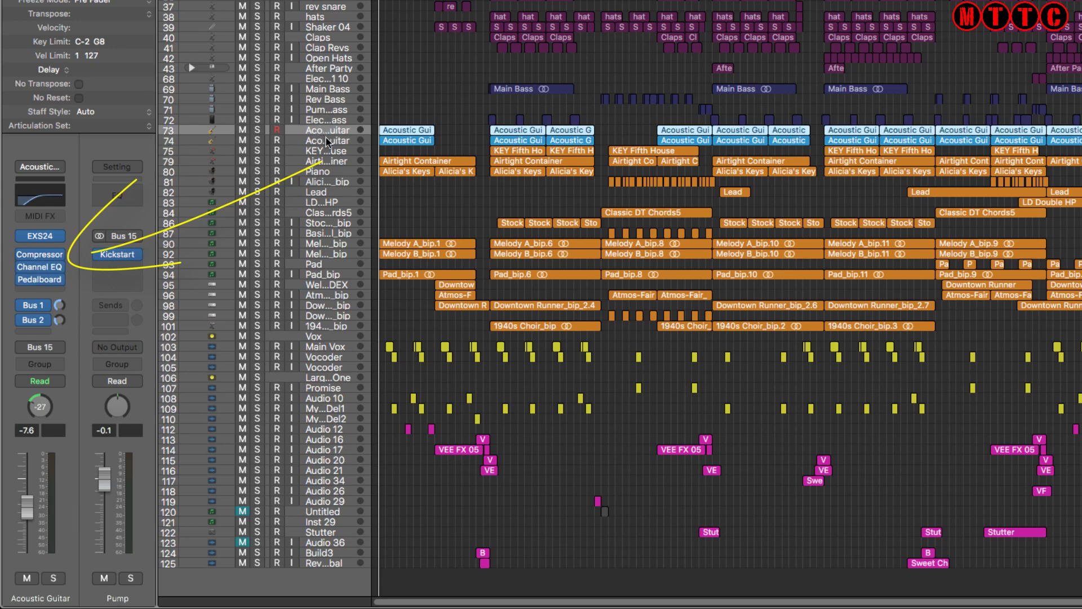
pyautogui.click(327, 141)
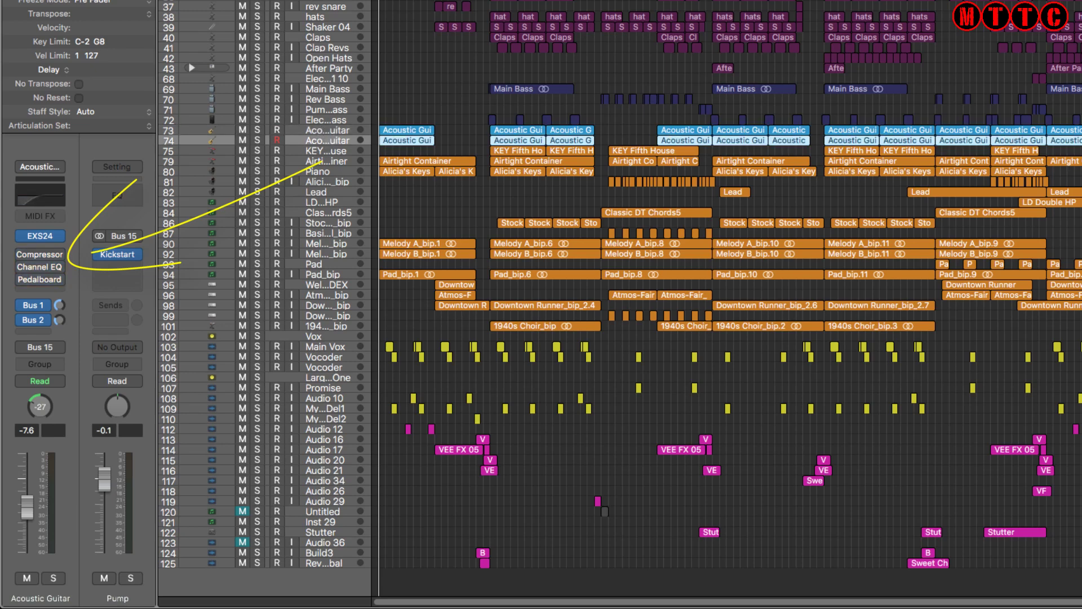
# - Change the outputs of the Kick 3 track and the Kick track below it from Bus 10 to Stereo Output
pyautogui.click(341, 1)
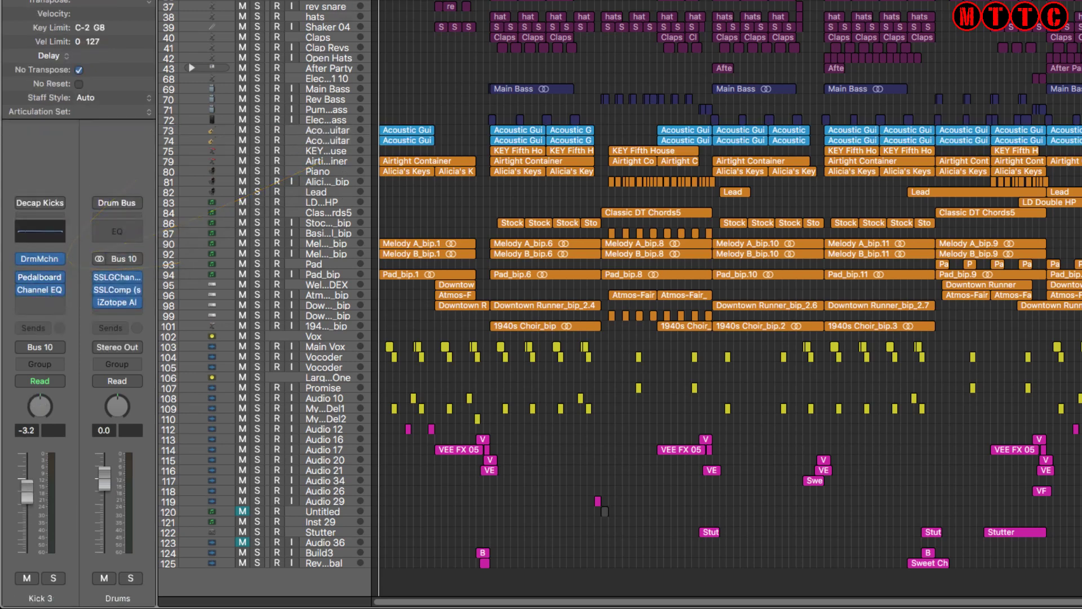
pyautogui.press('Up')
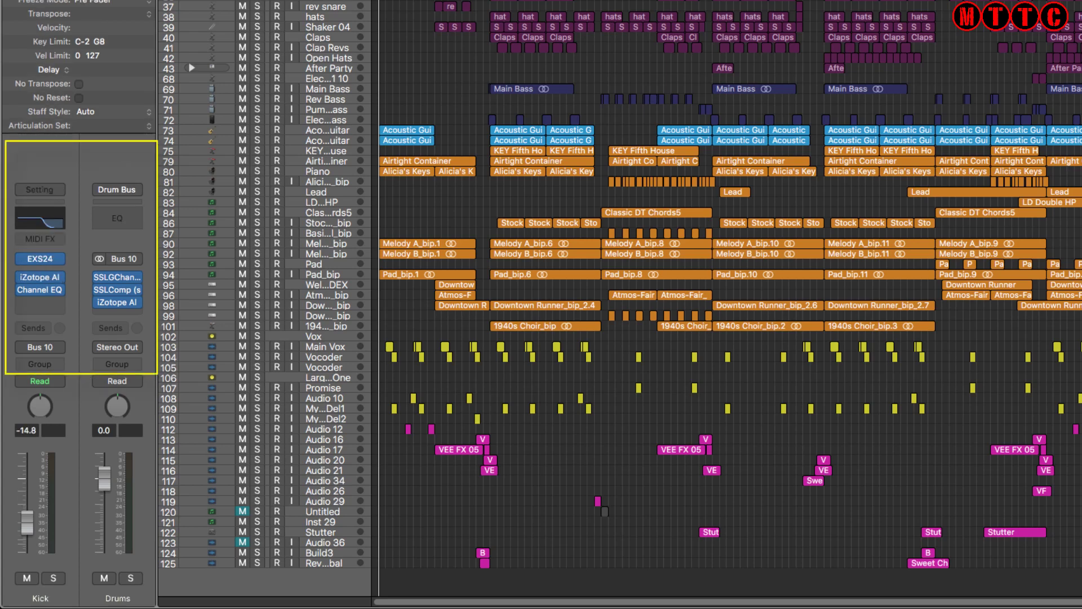
pyautogui.press('Up')
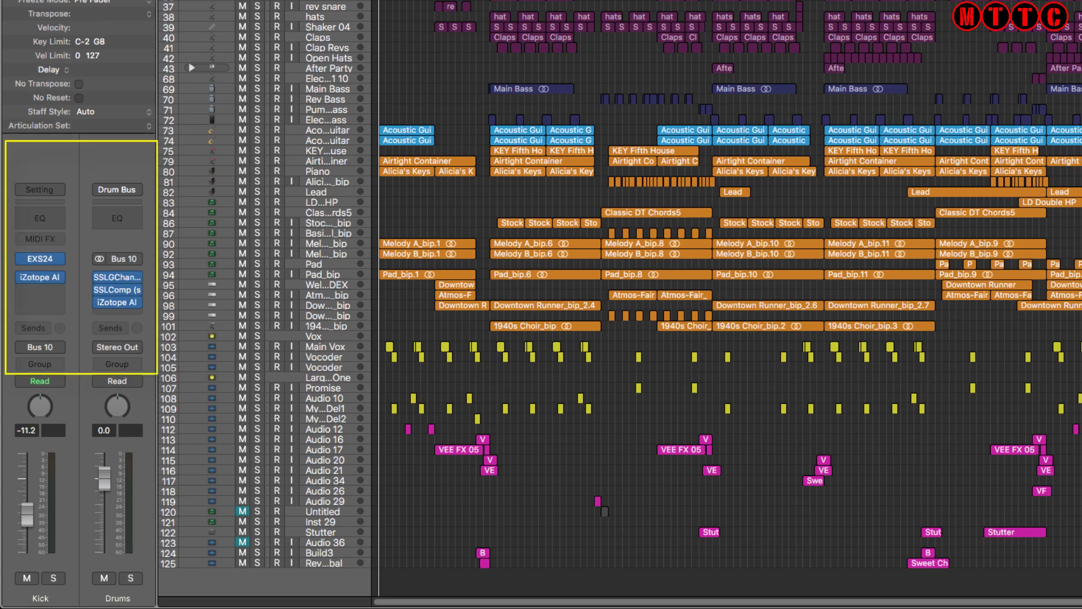
pyautogui.press('Down')
pyautogui.press('Down')
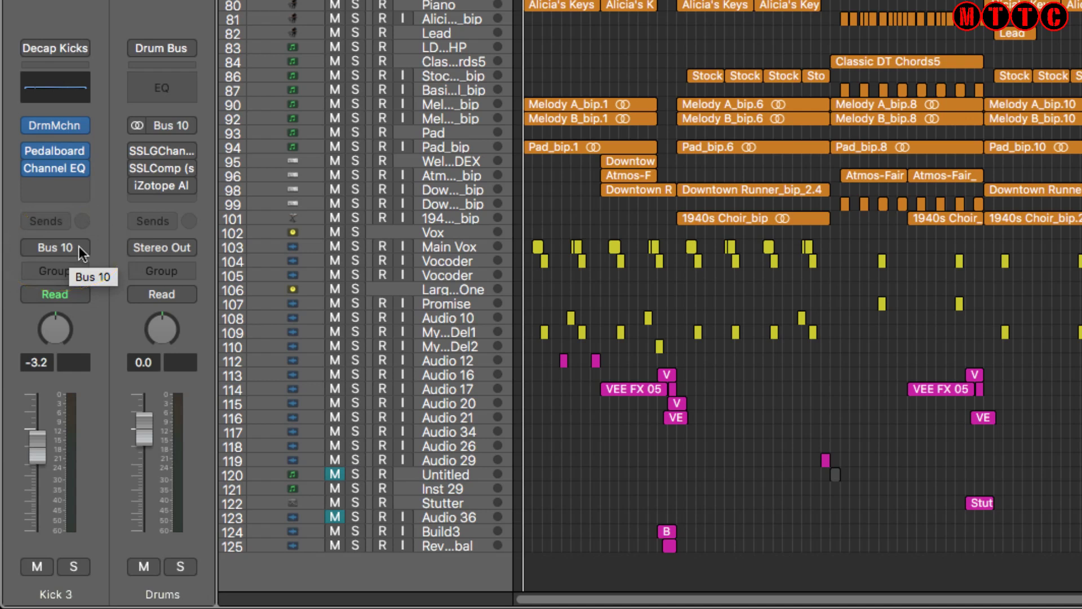
pyautogui.click(79, 248)
pyautogui.moveTo(103, 322)
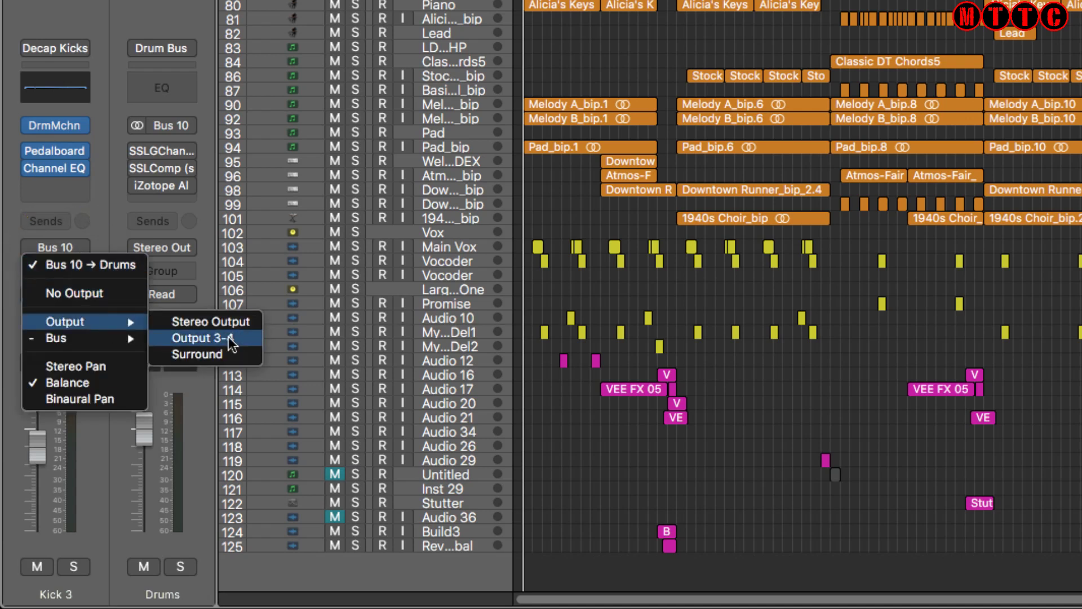
pyautogui.click(215, 323)
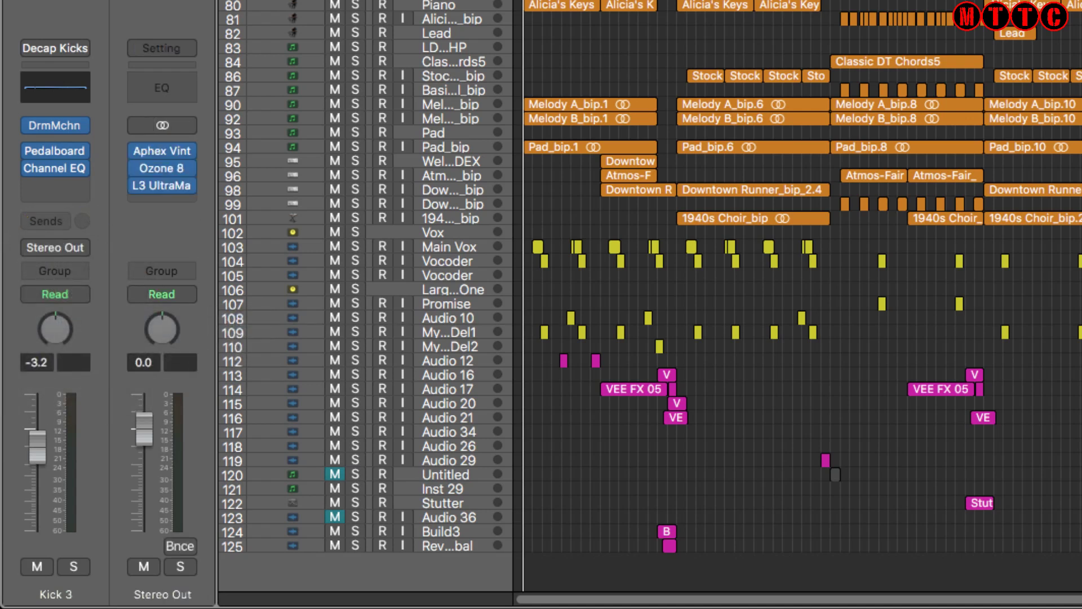
pyautogui.press('Up')
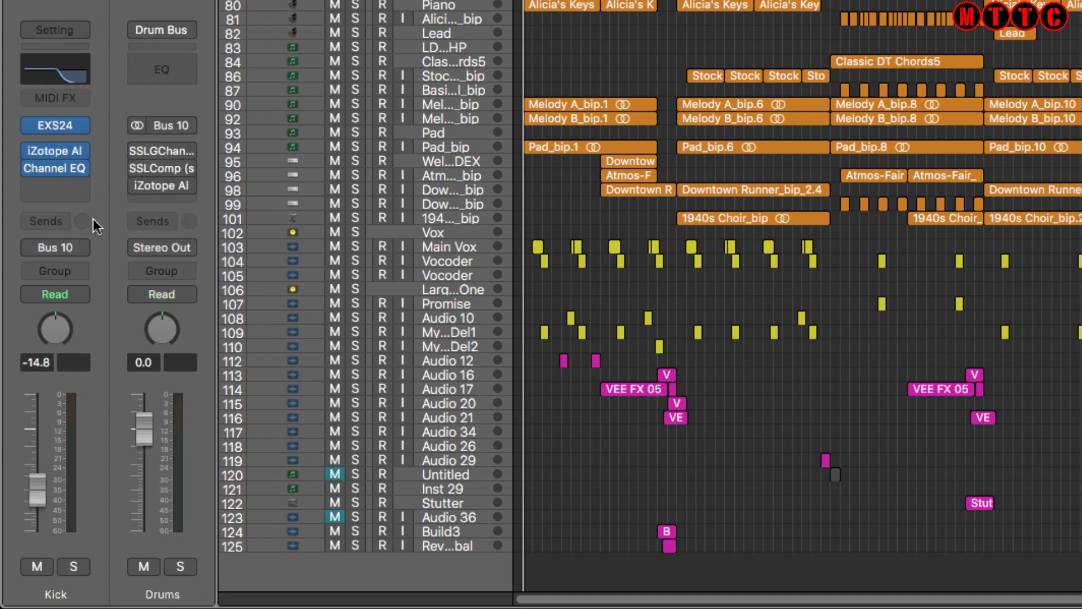
pyautogui.click(73, 250)
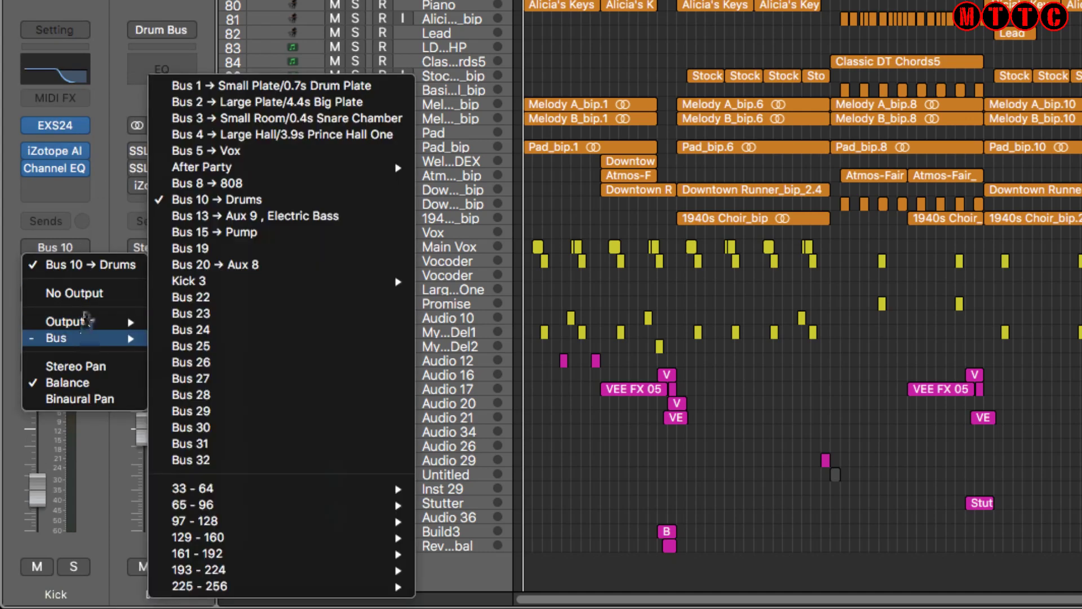
pyautogui.moveTo(127, 322)
pyautogui.click(226, 321)
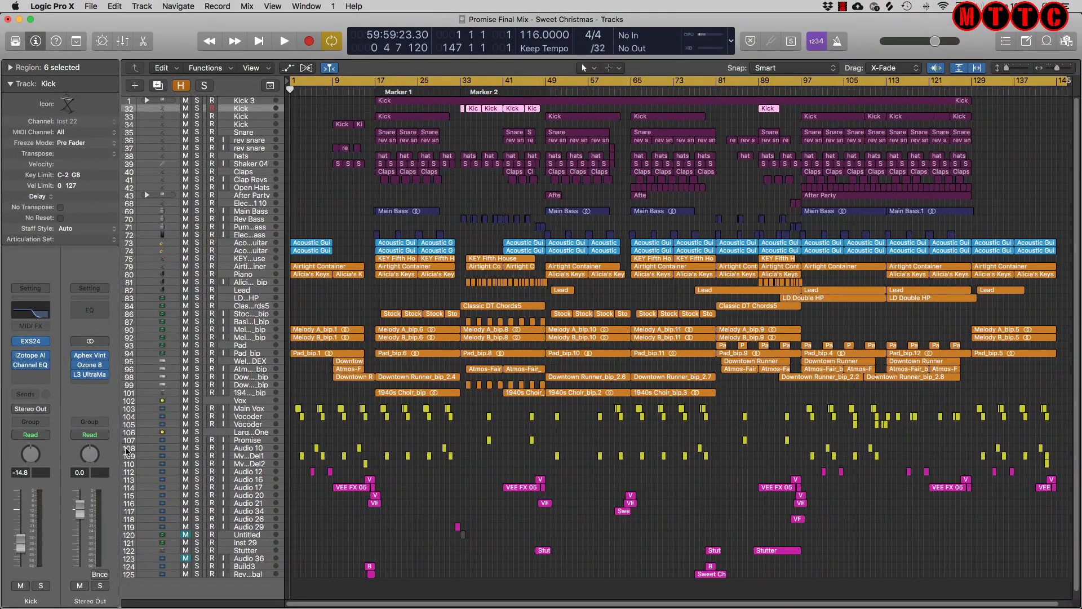
# - Show the mixer and set the output of all channel strips from Kick 3 through Electric Bass to Stereo Output
pyautogui.press('x')
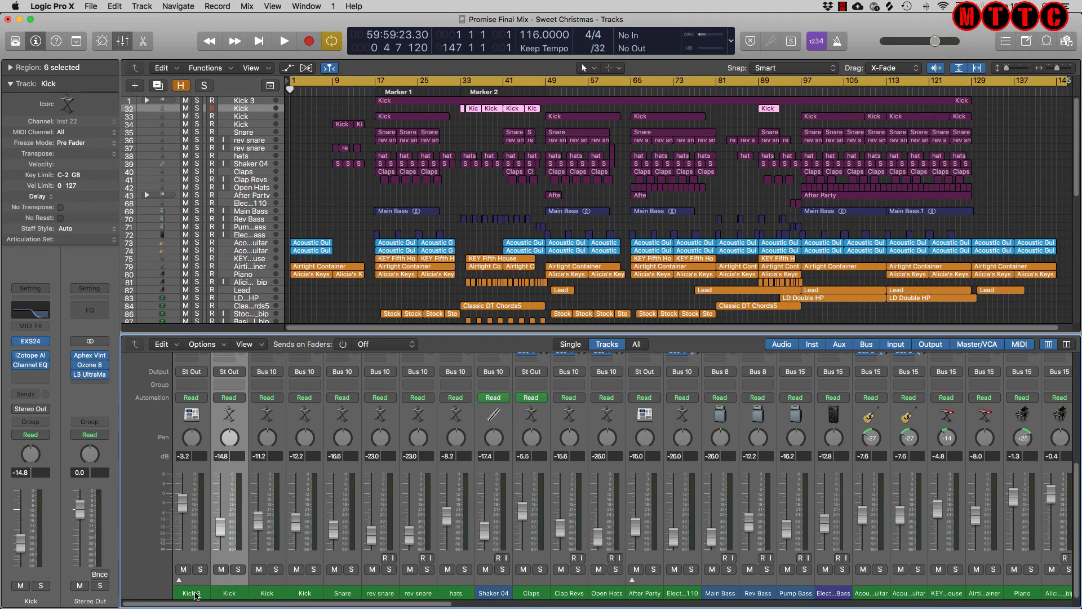
pyautogui.moveTo(205, 593); pyautogui.dragTo(850, 583)
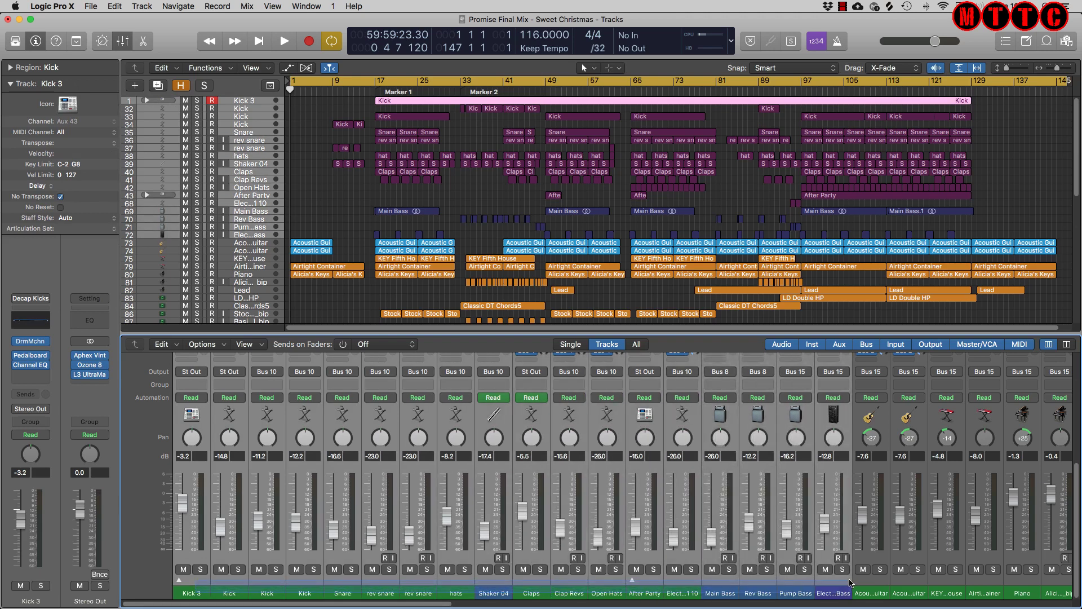
pyautogui.click(842, 377)
pyautogui.moveTo(859, 415)
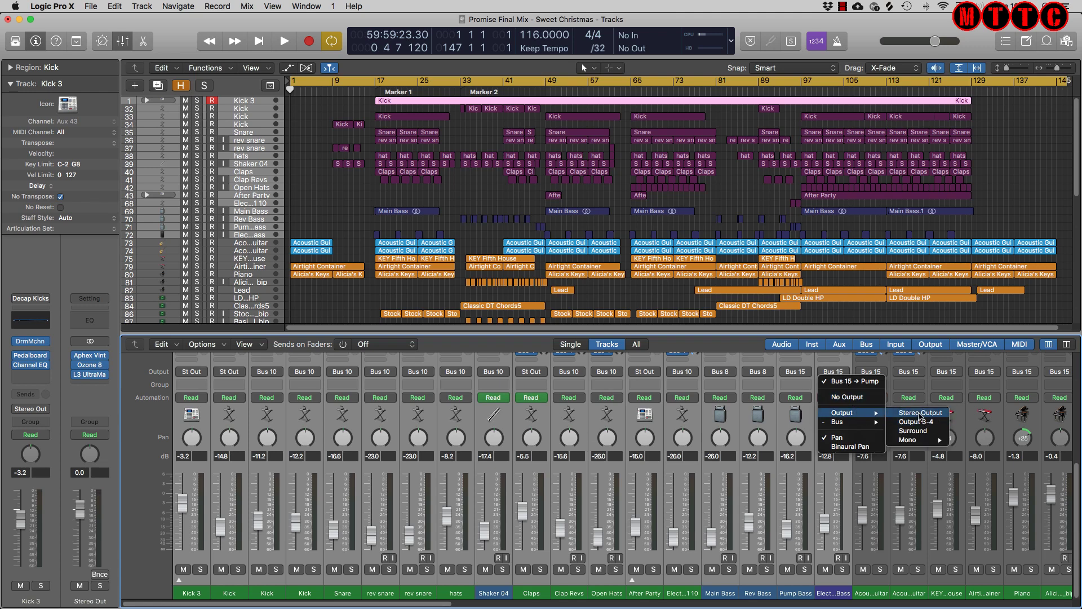
pyautogui.click(921, 416)
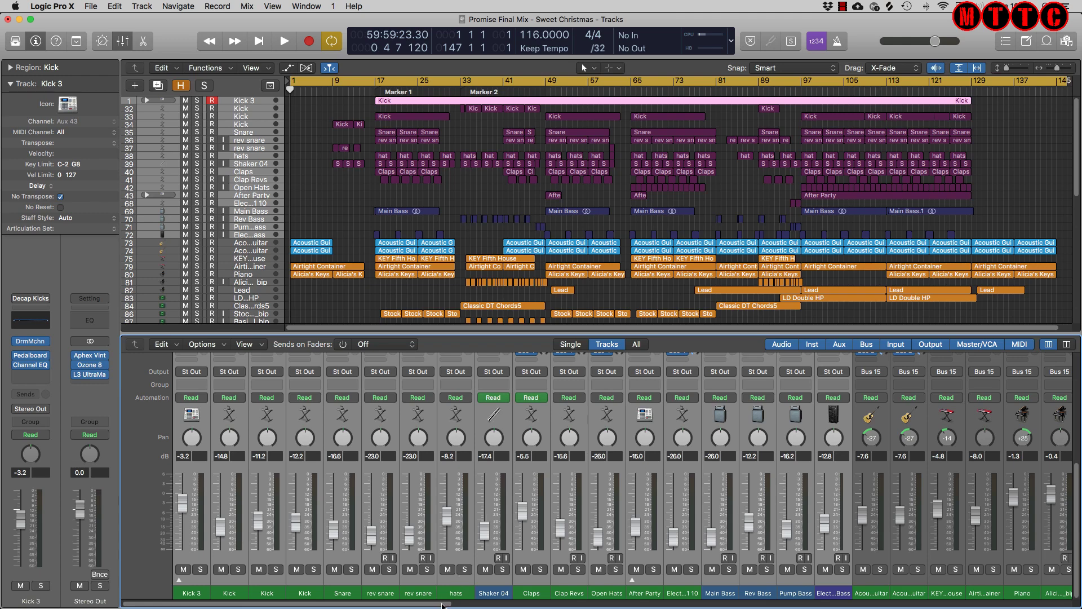
# - Set the output of the channel strips from Acoustic Guitar onward to Stereo Output, replacing Bus 15
pyautogui.moveTo(442, 605); pyautogui.dragTo(583, 602)
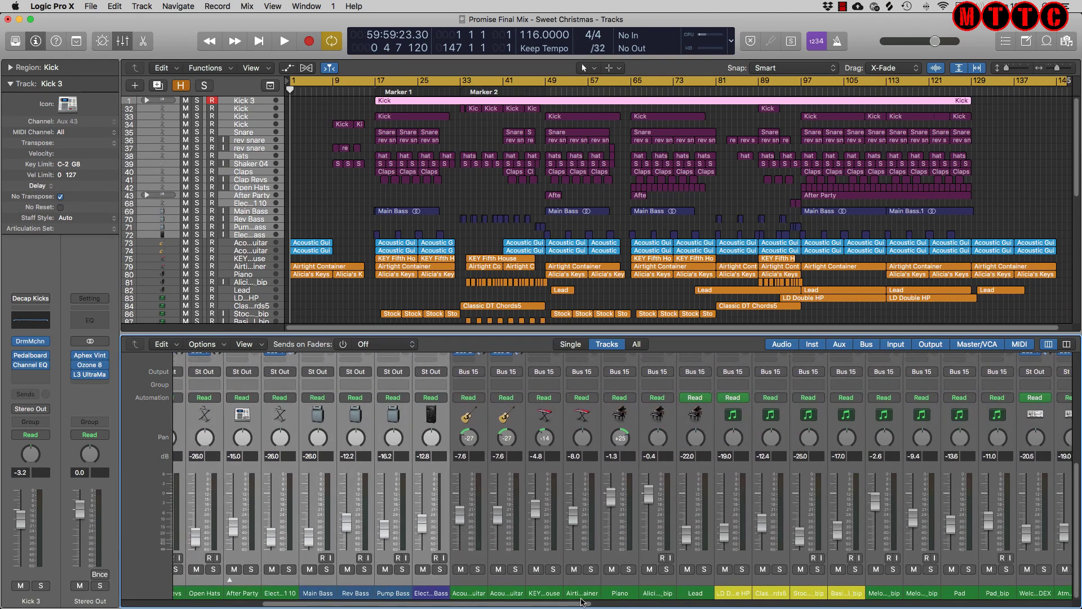
pyautogui.moveTo(464, 597); pyautogui.dragTo(1080, 576)
pyautogui.hscroll(-8, 723, 559)
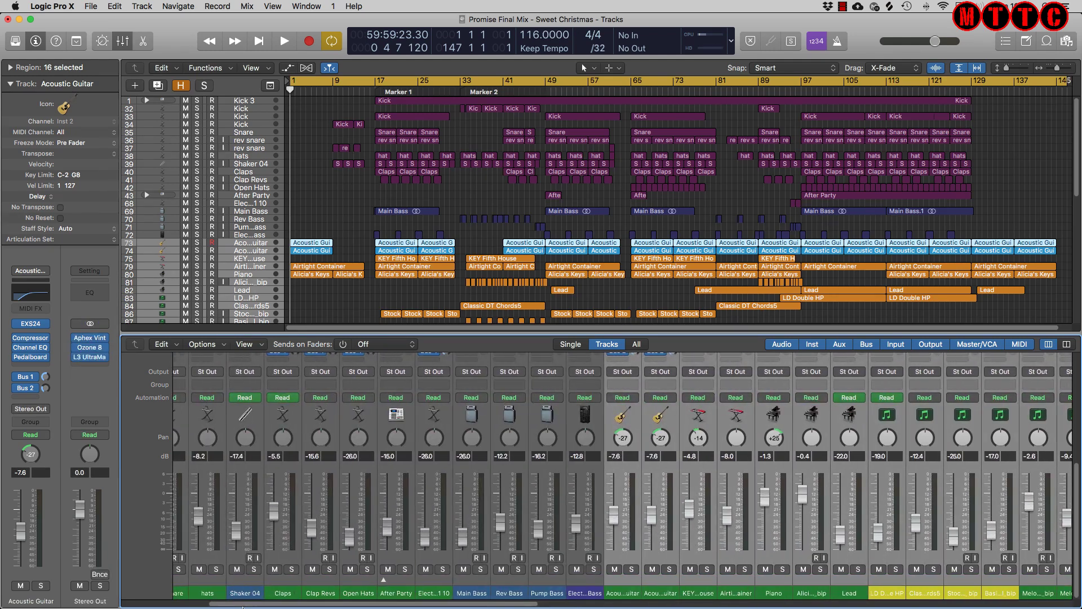
# - Select all channel strips from the first visible Kick onward, reset their volume faders to 0.0 dB and hide the mixer
pyautogui.hscroll(20, 722, 558)
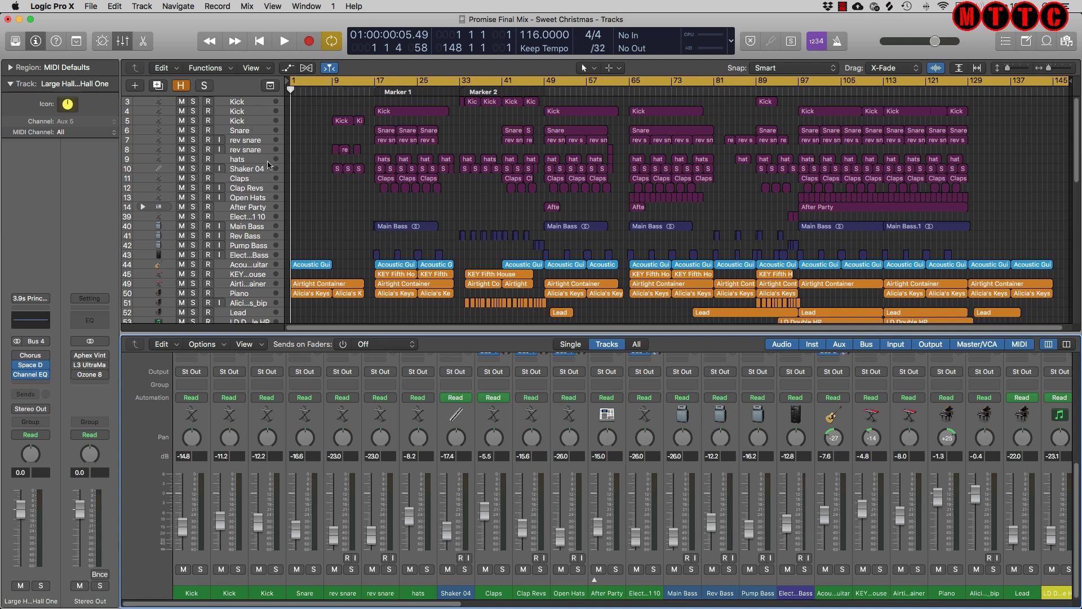
pyautogui.click(257, 102)
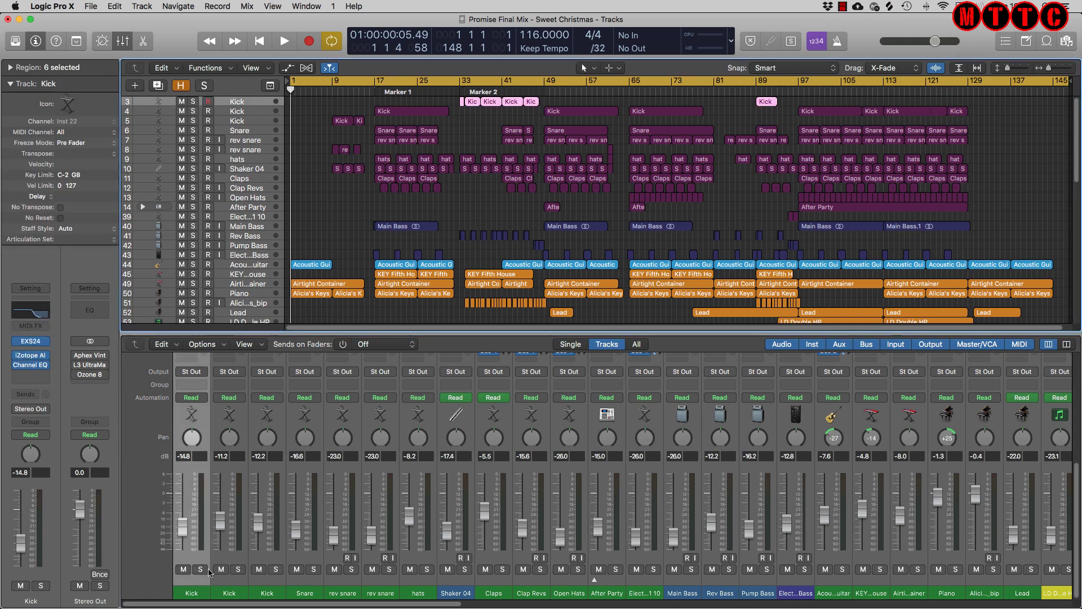
pyautogui.moveTo(198, 590); pyautogui.dragTo(1078, 596)
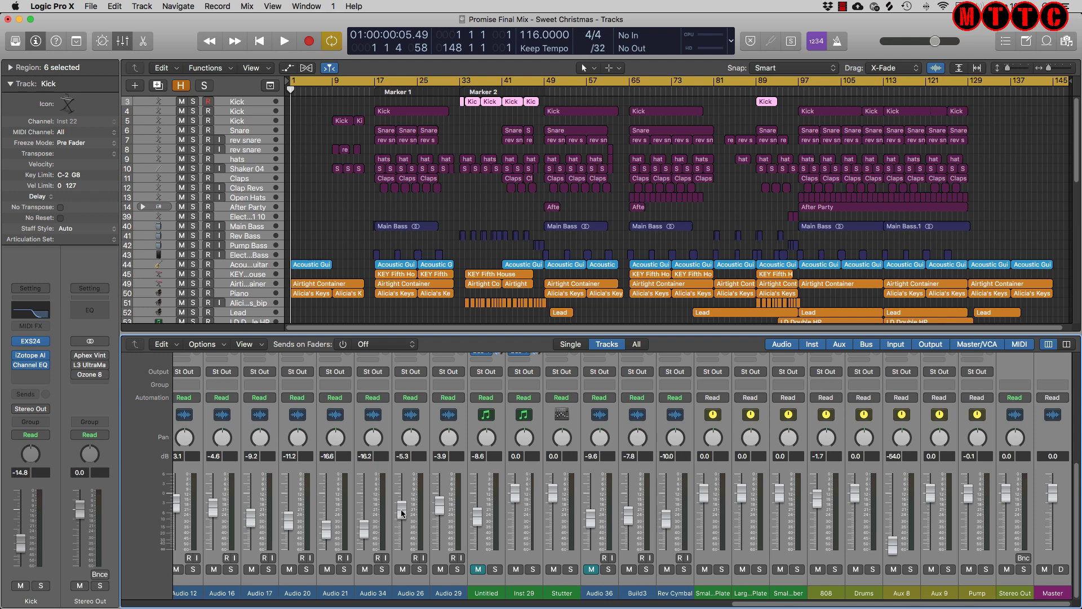
pyautogui.keyDown('alt'); pyautogui.click(402, 508); pyautogui.keyUp('alt')
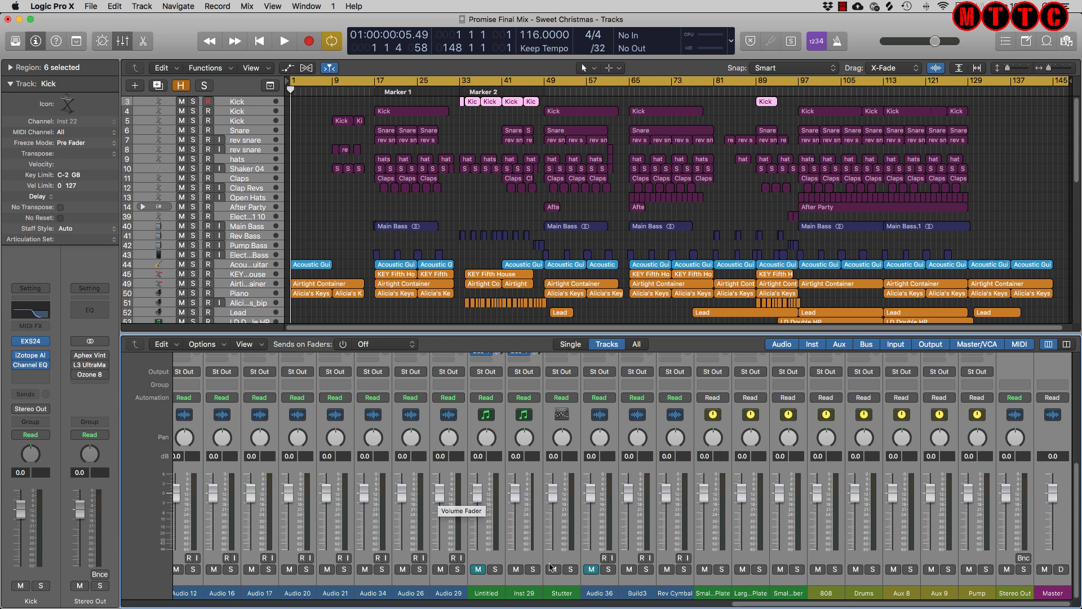
pyautogui.moveTo(745, 606); pyautogui.dragTo(133, 606)
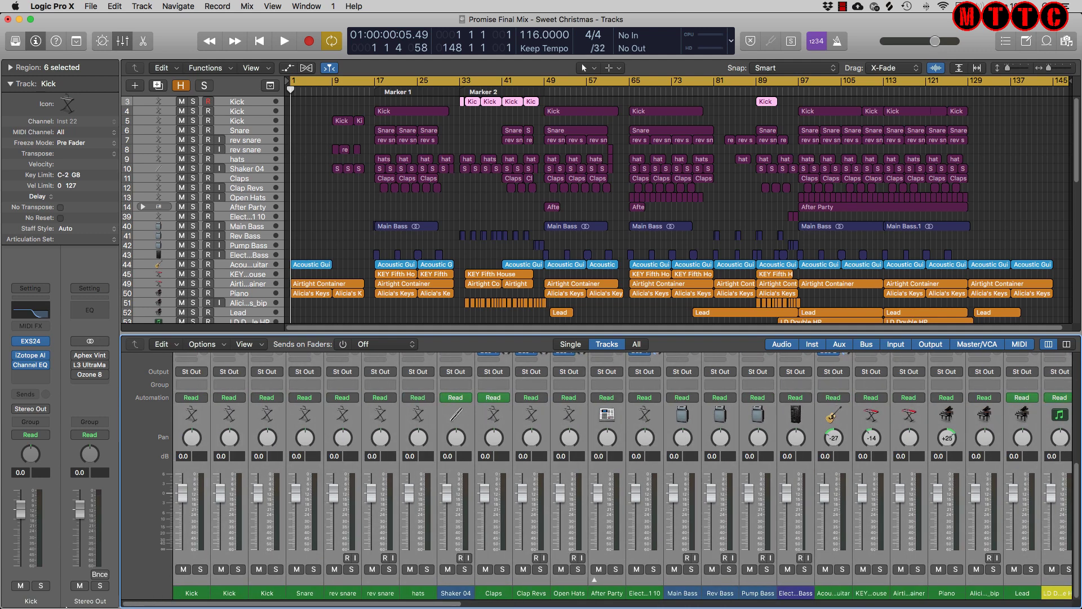
pyautogui.press('x')
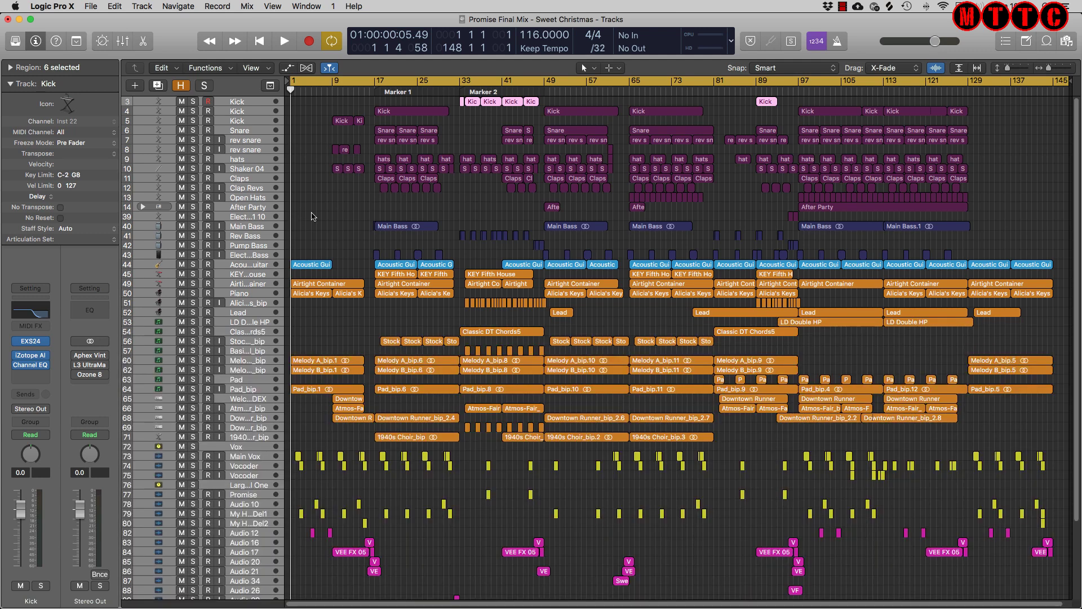
pyautogui.click(359, 210)
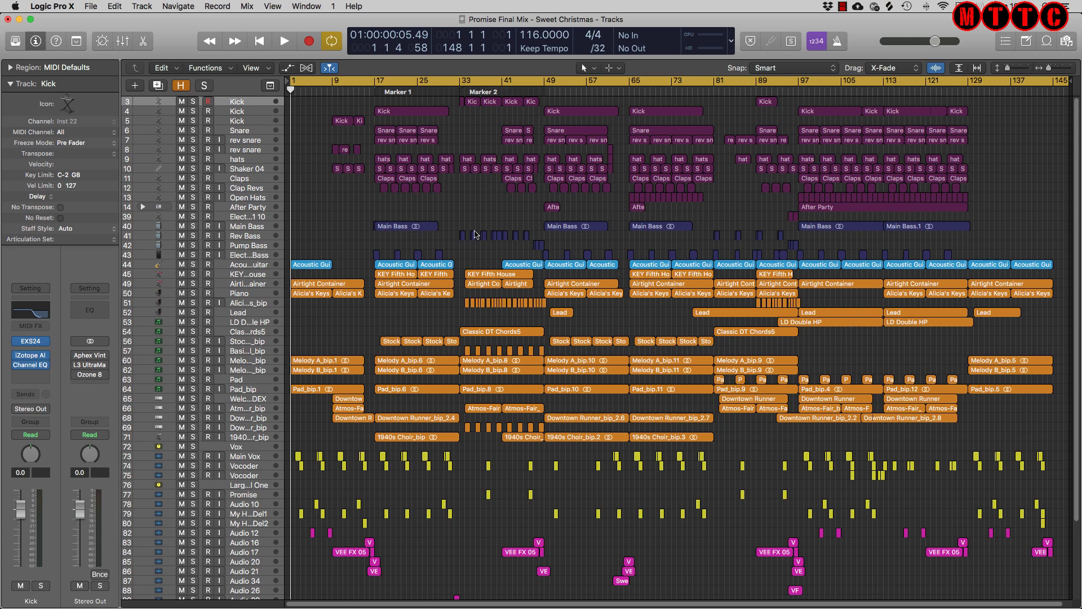
# - Go through the tracks one by one from the first visible Kick to Piano, examining each channel strip's fader, pan and plug-ins
pyautogui.click(252, 106)
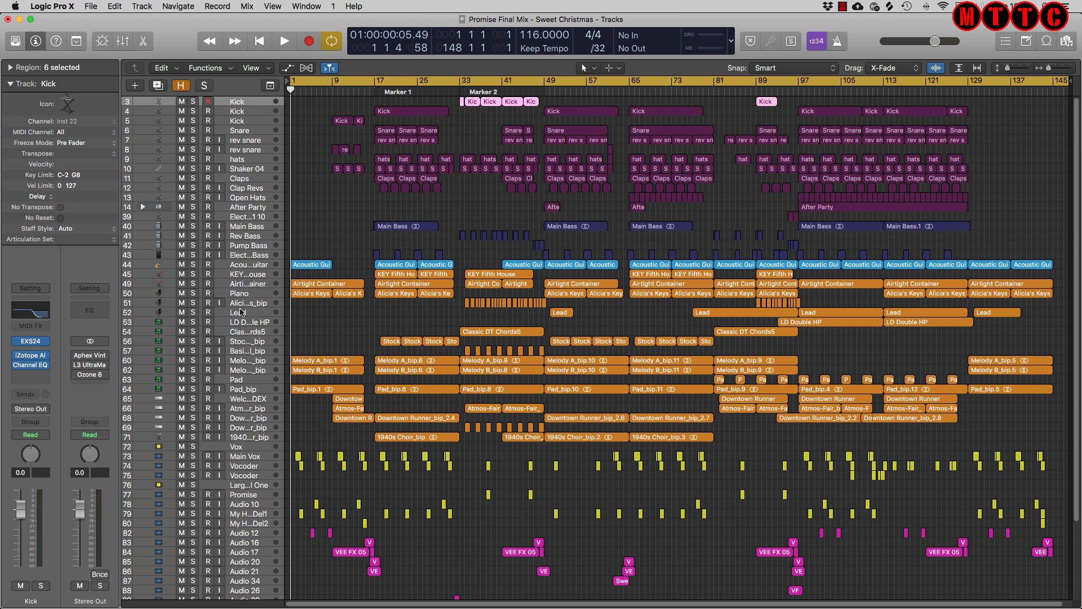
pyautogui.click(253, 115)
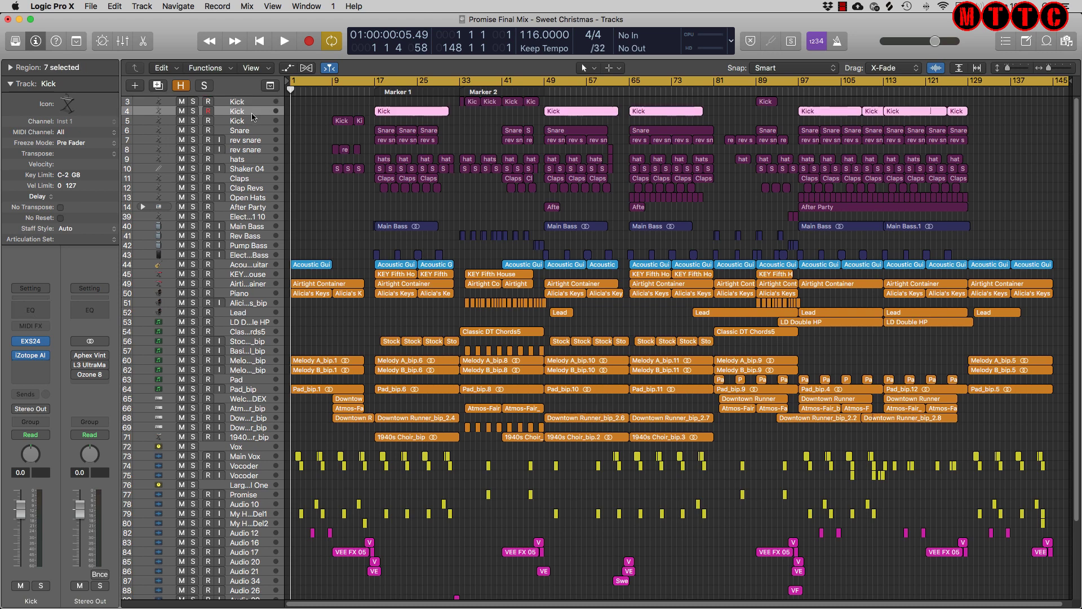
pyautogui.press('Down')
pyautogui.press('Down')
pyautogui.press('Down')
pyautogui.press('Down')
pyautogui.press('Down')
pyautogui.press('Down')
pyautogui.press('Down')
pyautogui.press('Down')
pyautogui.press('Down')
pyautogui.press('Down')
pyautogui.press('Down')
pyautogui.press('Down')
pyautogui.press('Down')
pyautogui.press('Down')
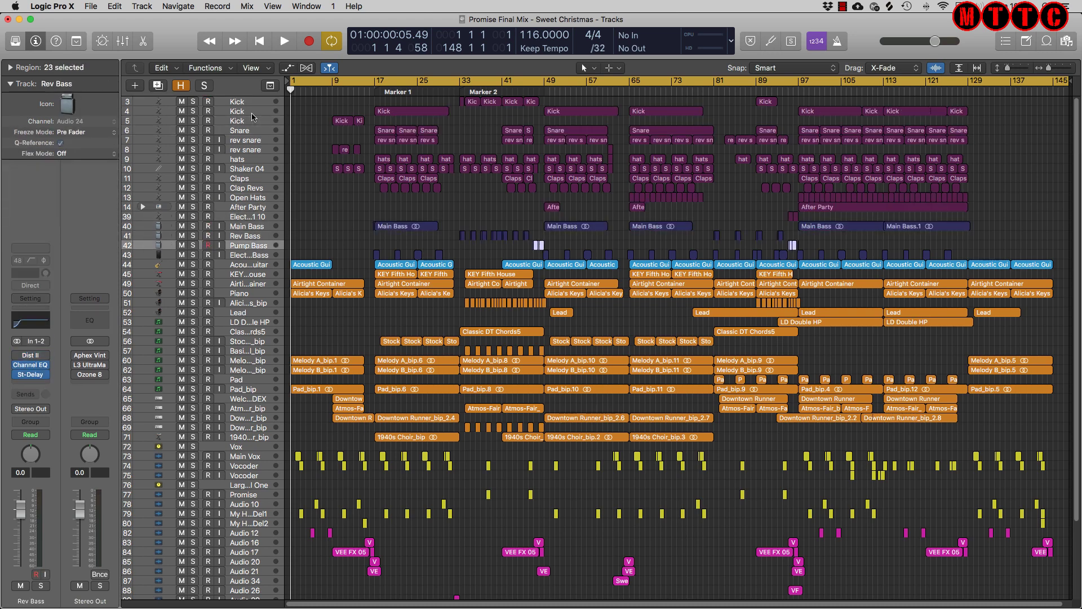
pyautogui.press('Down')
pyautogui.press('Down')
pyautogui.press('Down')
pyautogui.press('Down')
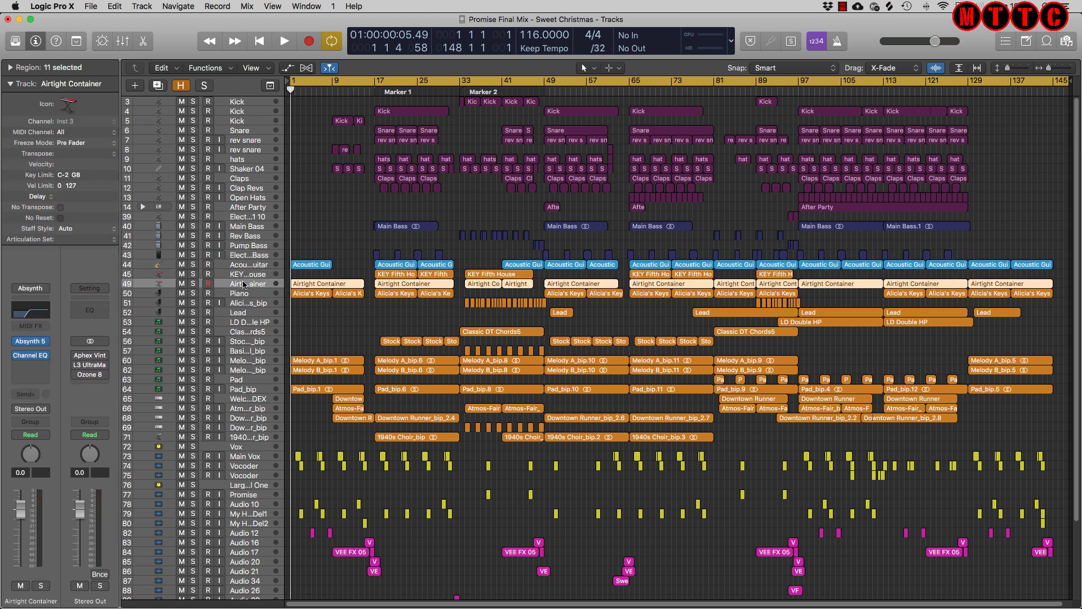
pyautogui.press('Down')
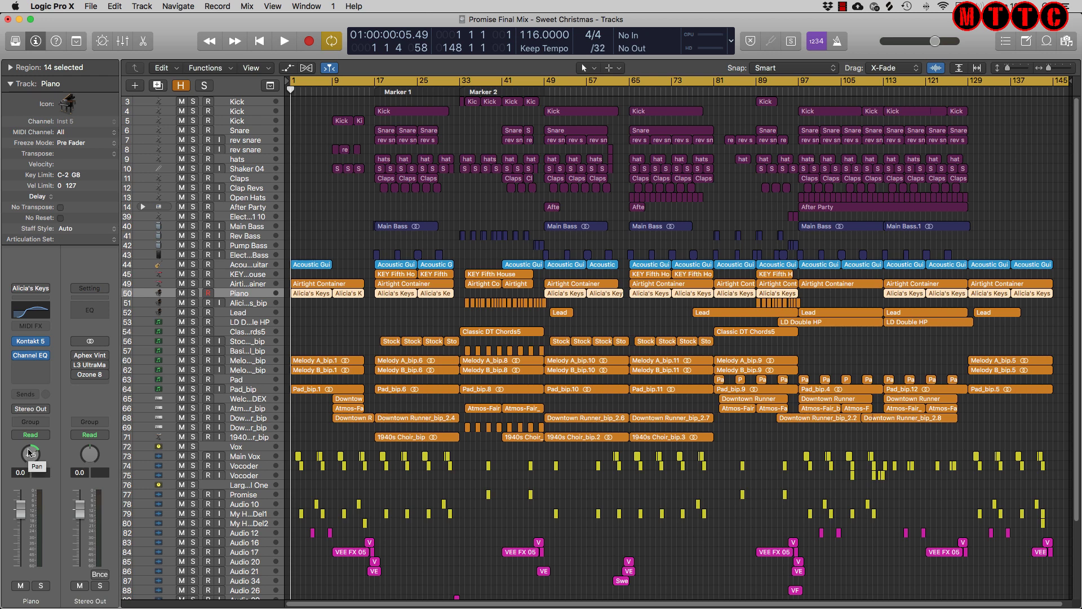
pyautogui.click(329, 236)
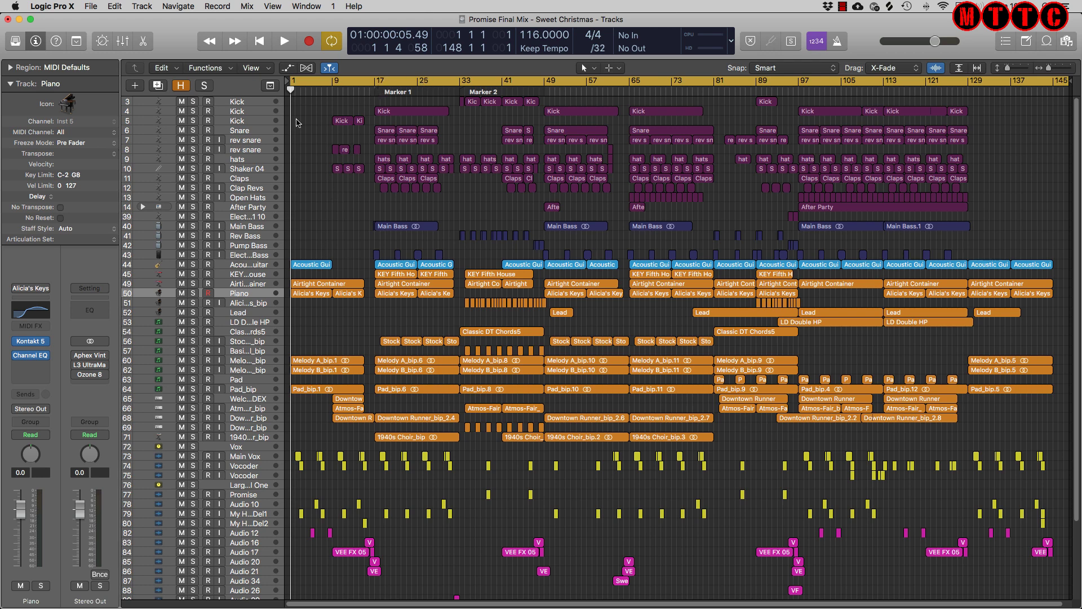
# - Solo the Kick track on row 4, play it and cycle bars 49 to 63
pyautogui.click(240, 113)
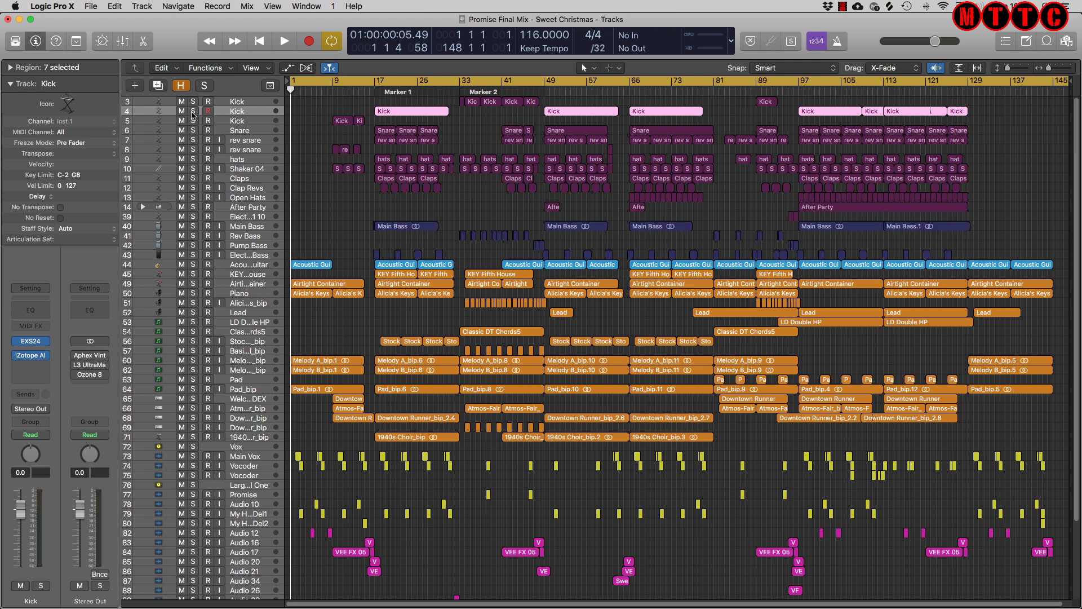
pyautogui.click(192, 112)
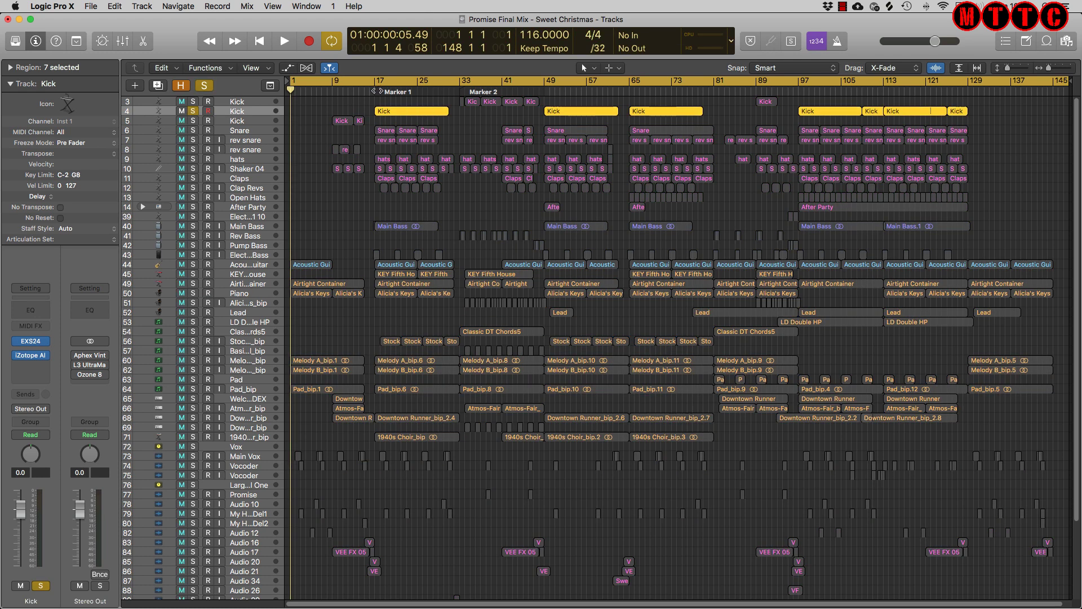
pyautogui.press('space')
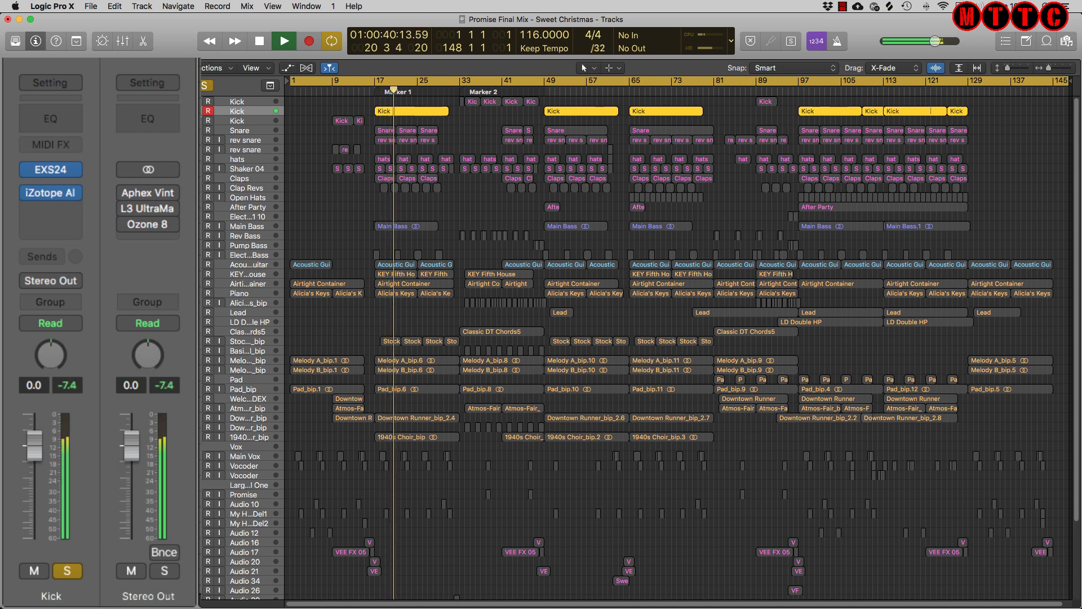
pyautogui.moveTo(571, 79); pyautogui.dragTo(618, 116)
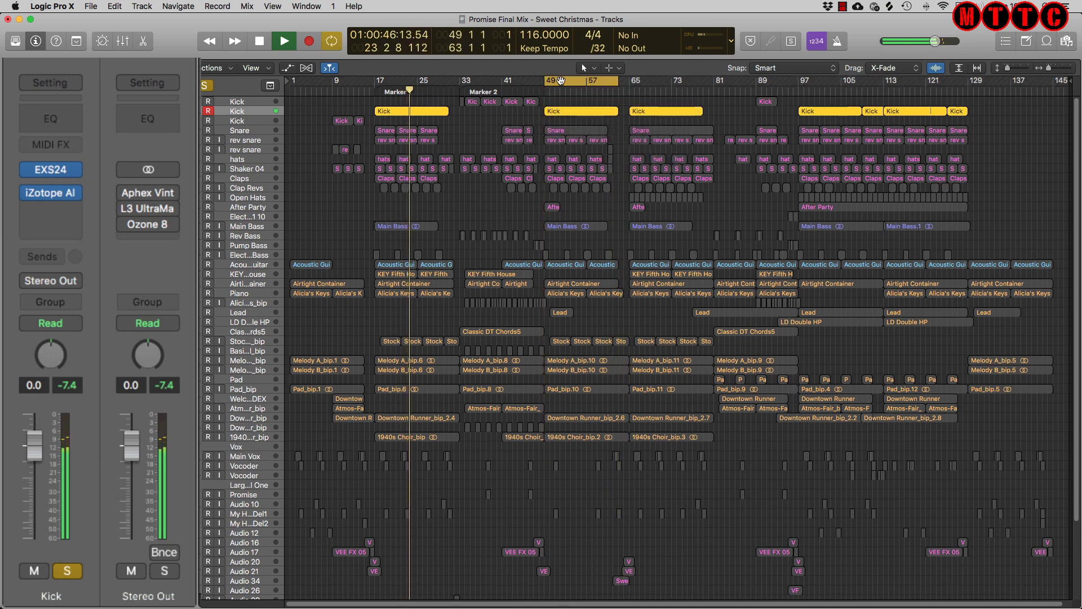
# - Audition the tracks from Snare to Claps individually in solo, examining their plug-ins and bus sends, and stop playback
pyautogui.click(239, 130)
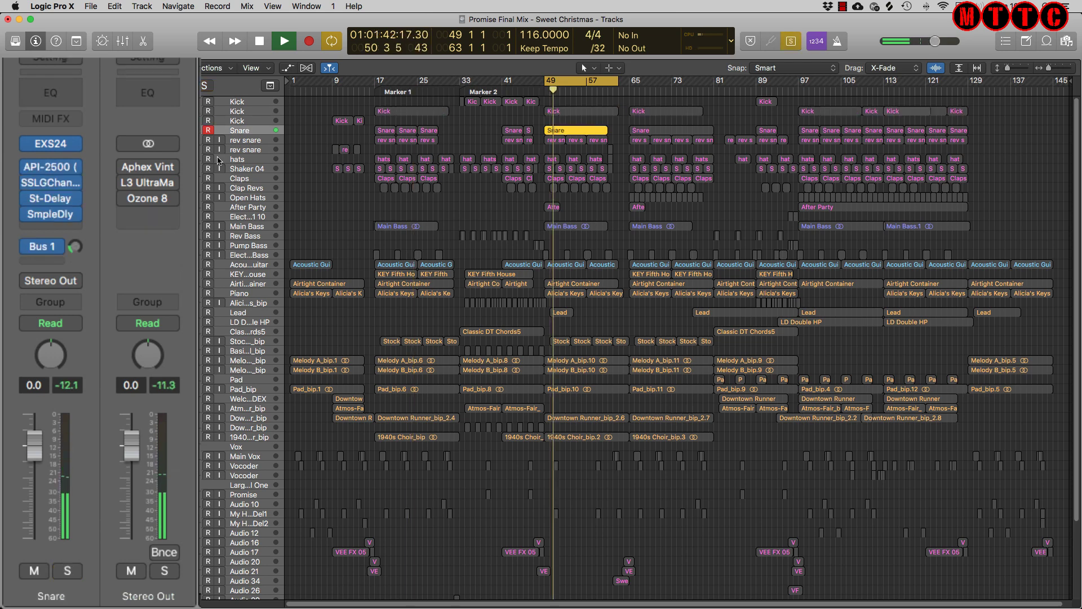
pyautogui.press('Down')
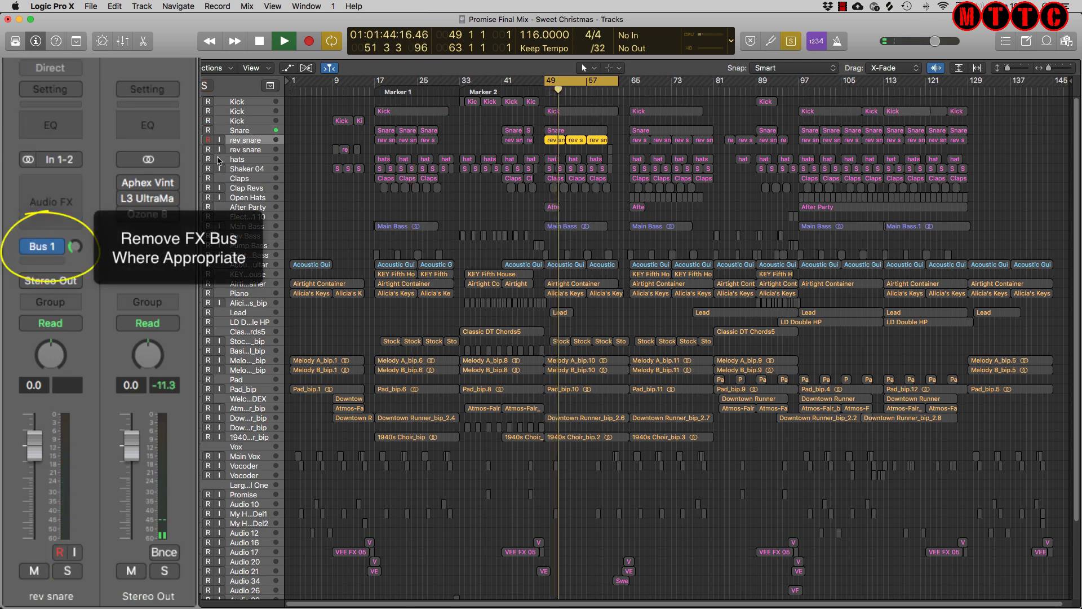
pyautogui.press('Down')
pyautogui.press('Down')
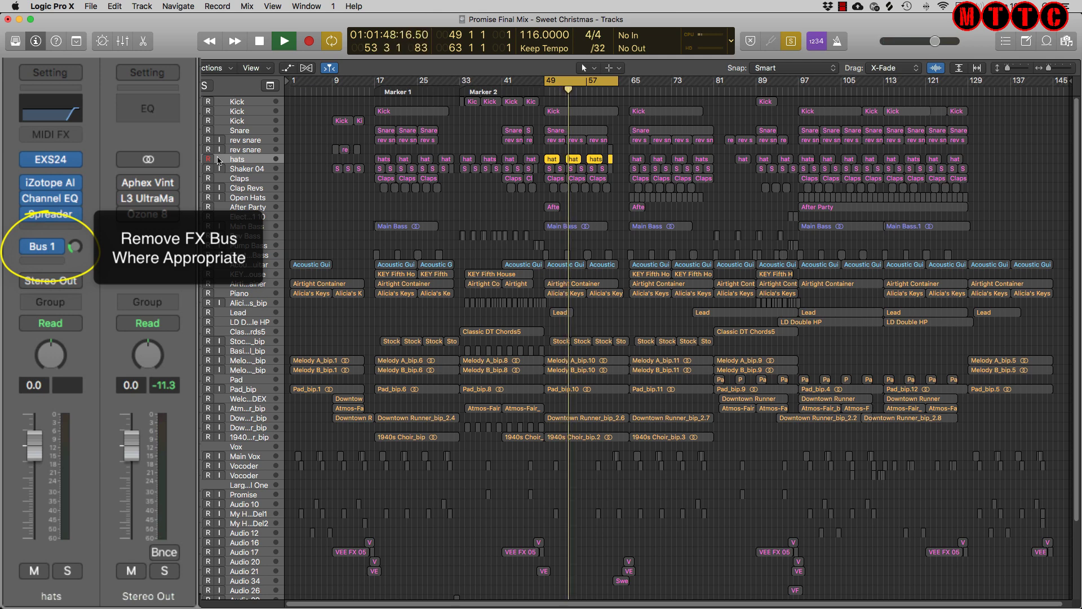
pyautogui.press('Down')
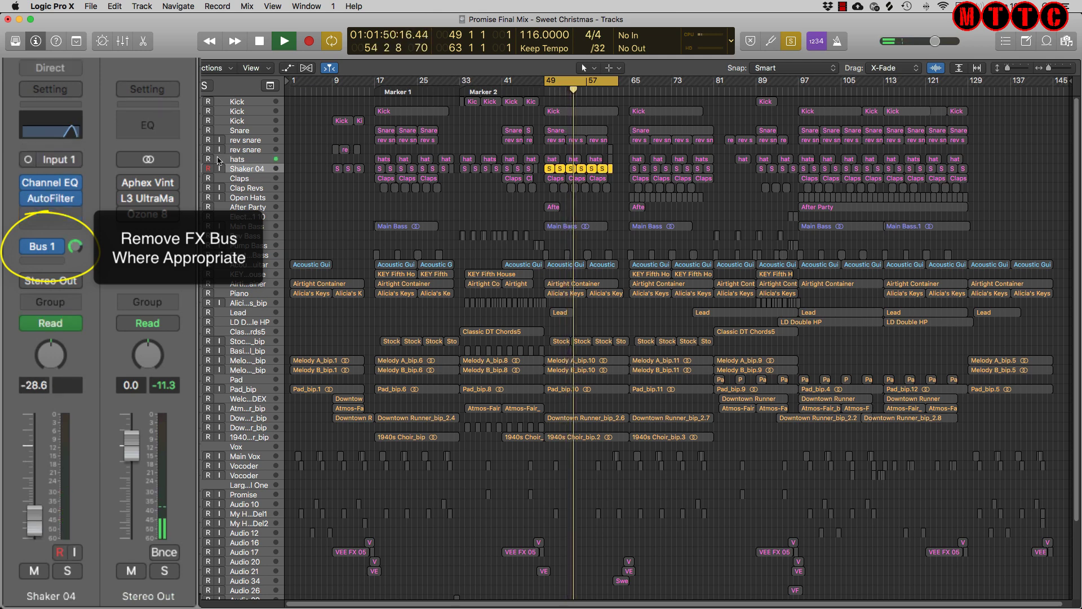
pyautogui.press('Down')
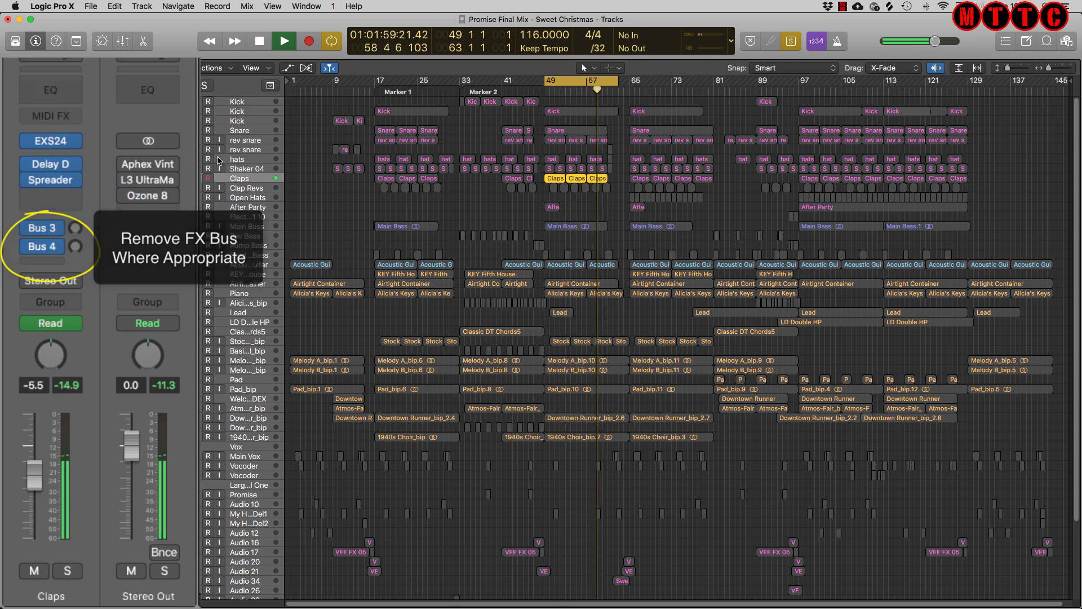
pyautogui.press('space')
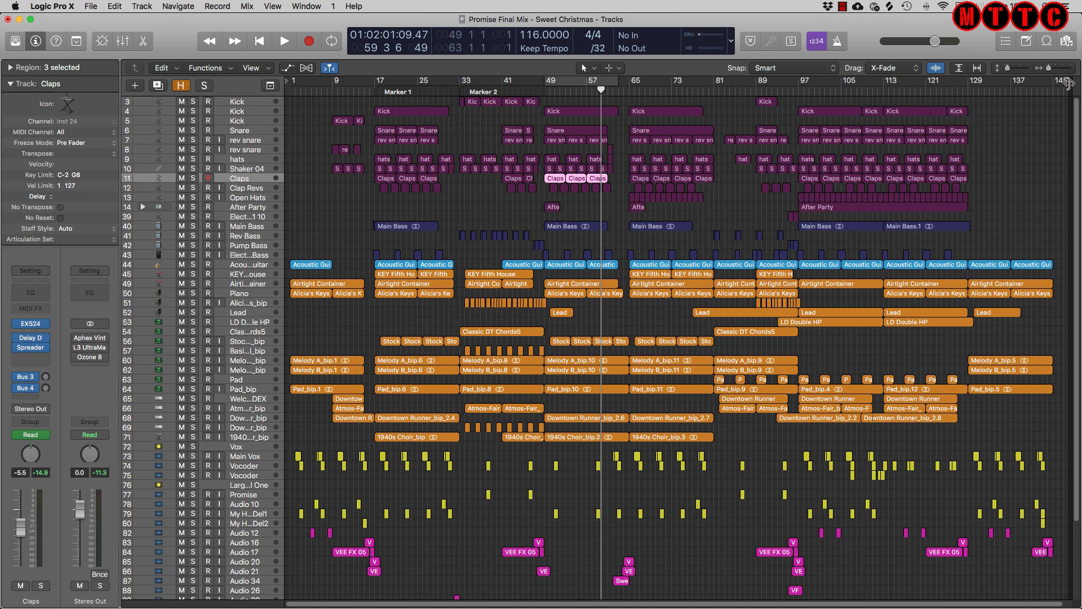
# - Move the project end marker to about bar 148, just after the last regions
pyautogui.moveTo(1070, 83)
pyautogui.mouseDown()
pyautogui.moveTo(1049, 94)
pyautogui.moveTo(1075, 100)
pyautogui.moveTo(1006, 108)
pyautogui.mouseUp()
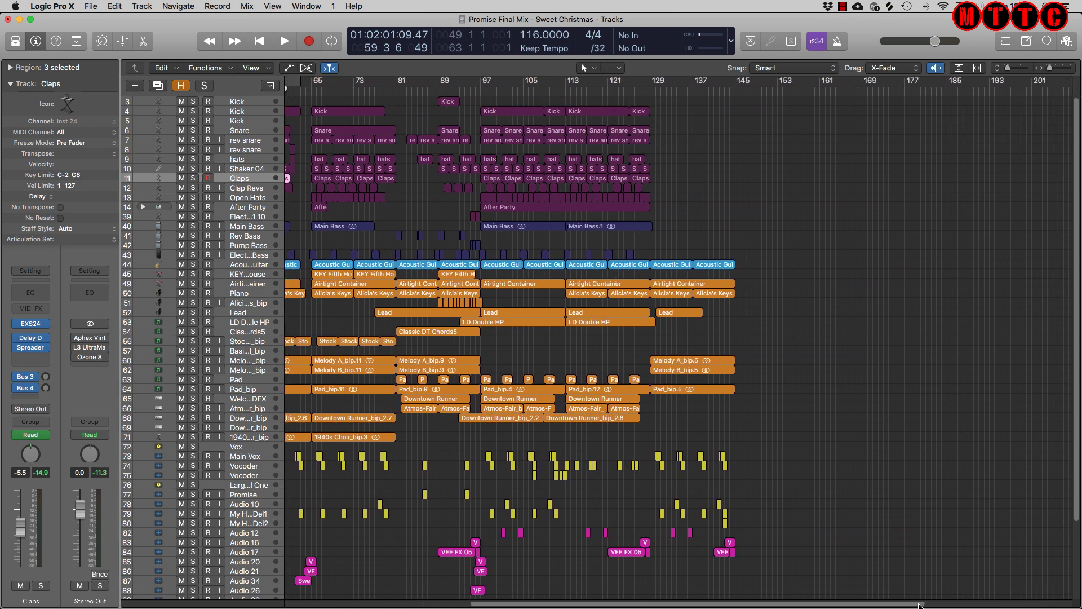
pyautogui.moveTo(919, 604); pyautogui.dragTo(1080, 593)
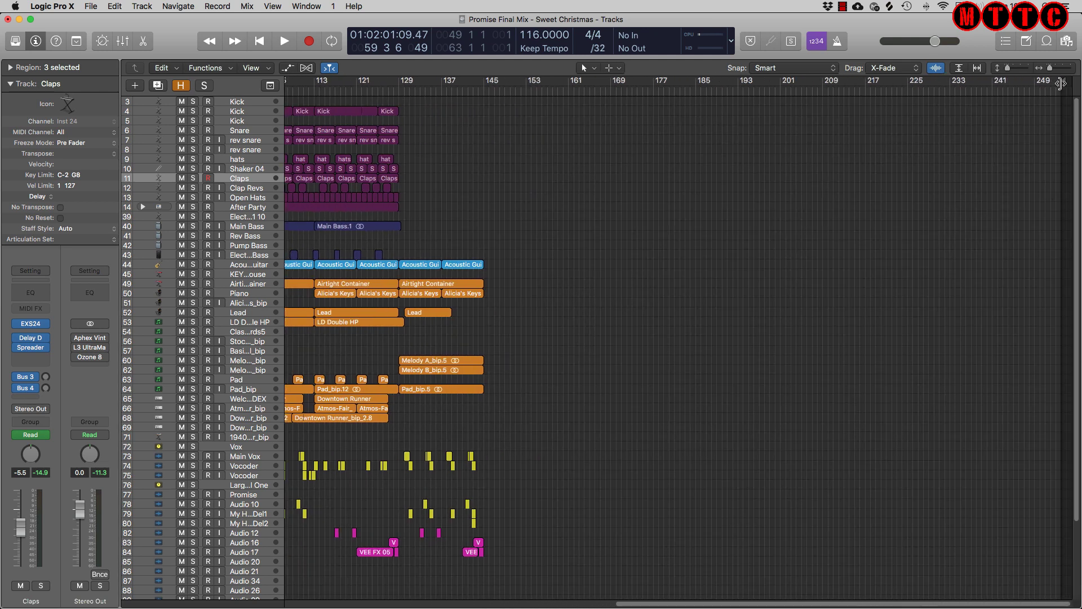
pyautogui.moveTo(1063, 82)
pyautogui.mouseDown()
pyautogui.moveTo(1049, 95)
pyautogui.moveTo(925, 121)
pyautogui.moveTo(506, 181)
pyautogui.mouseUp()
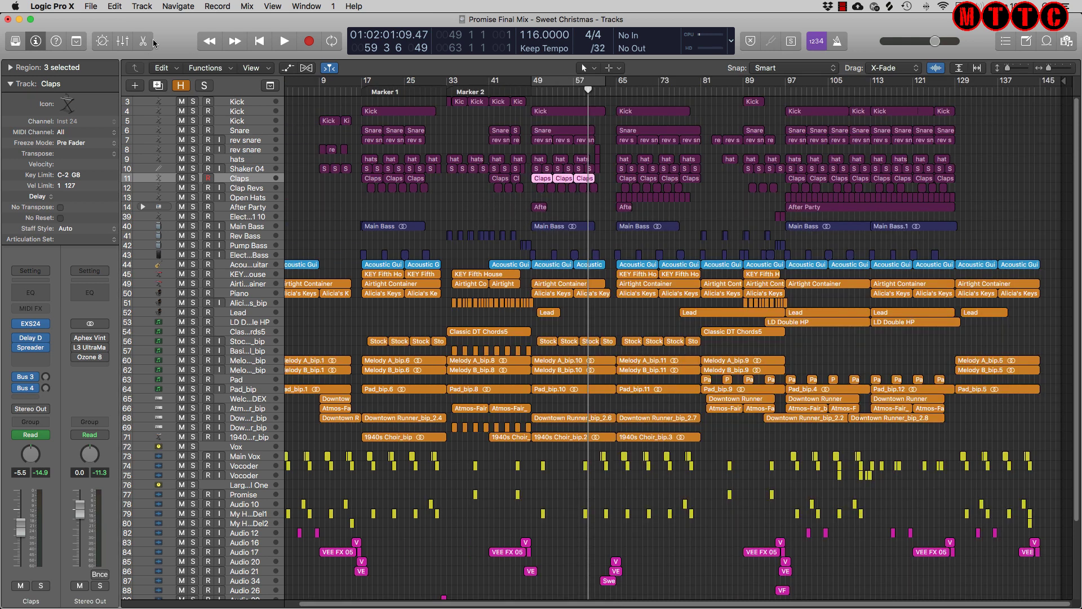
# - Open the export settings for exporting all tracks as audio files
pyautogui.click(88, 7)
pyautogui.moveTo(195, 251)
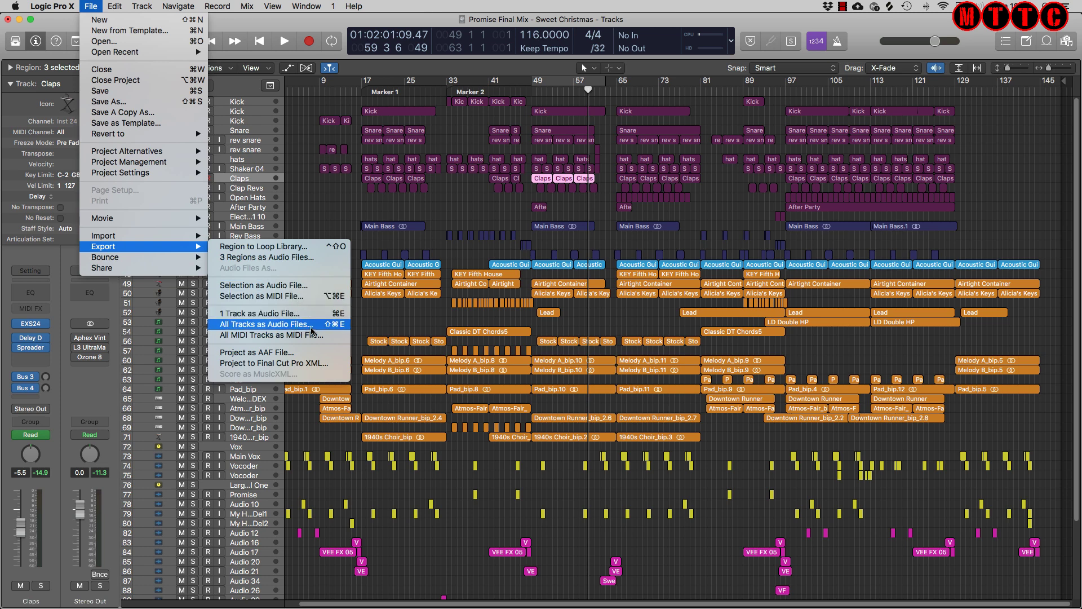
pyautogui.click(311, 330)
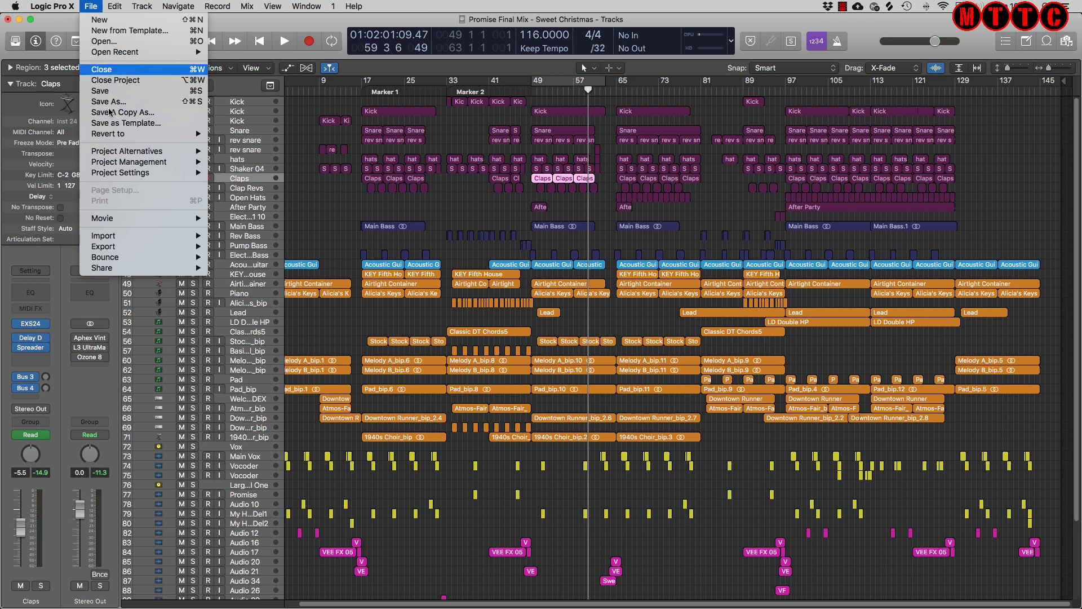
pyautogui.moveTo(123, 250)
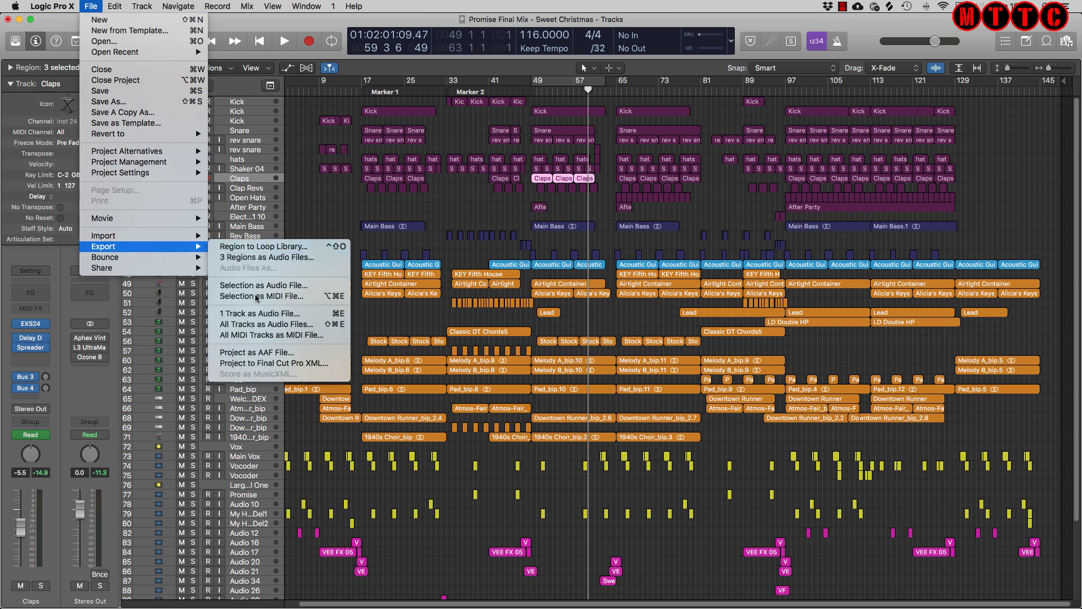
pyautogui.click(267, 327)
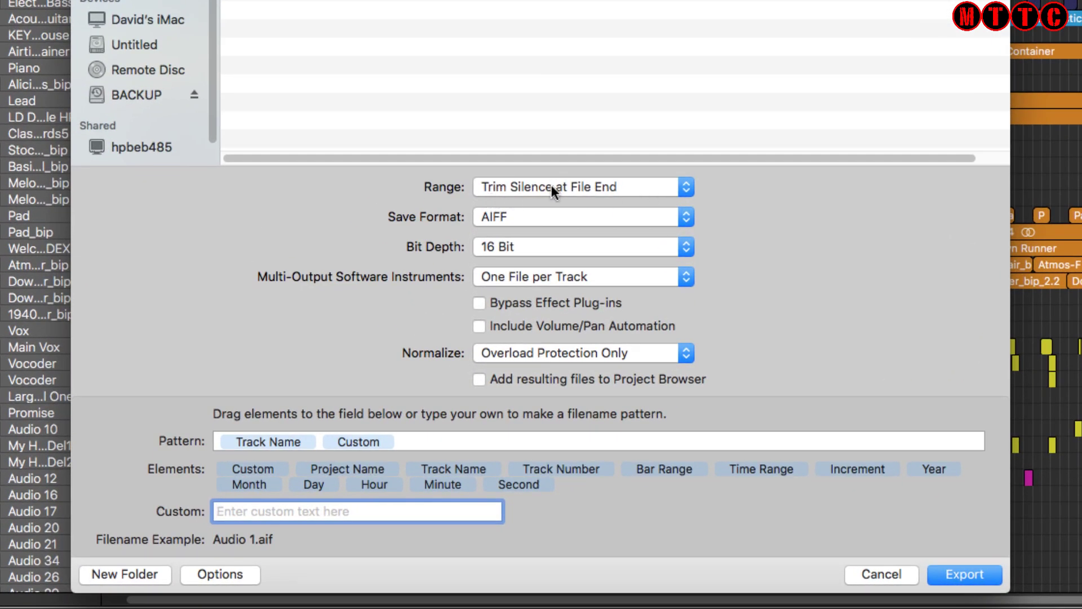
# - Set the export range to Extend File Length to Project End, the bit depth to 24 Bit and normalizing to Off
pyautogui.click(621, 188)
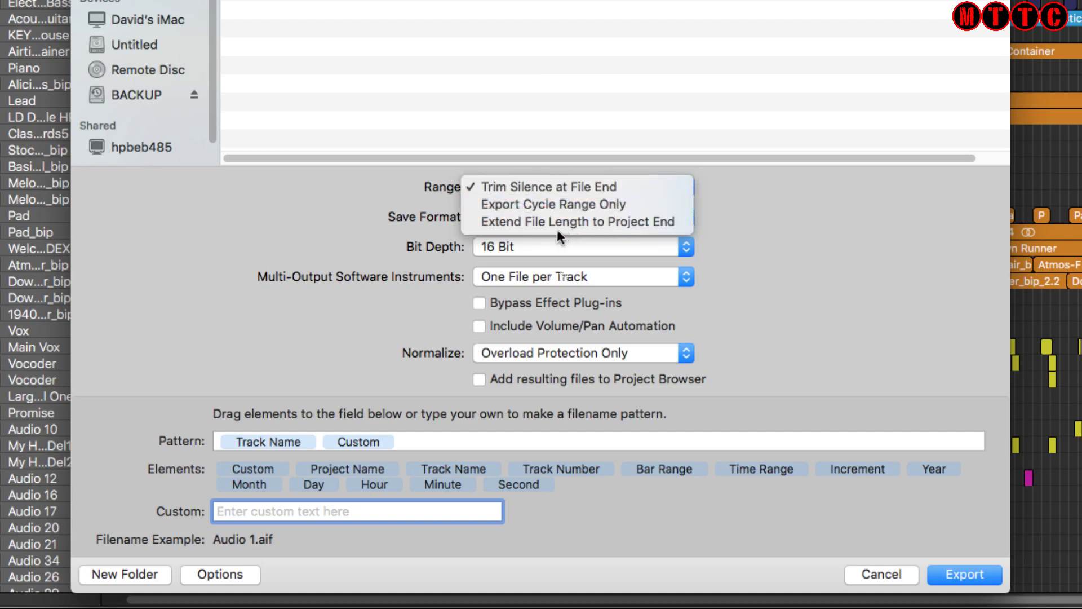
pyautogui.click(655, 222)
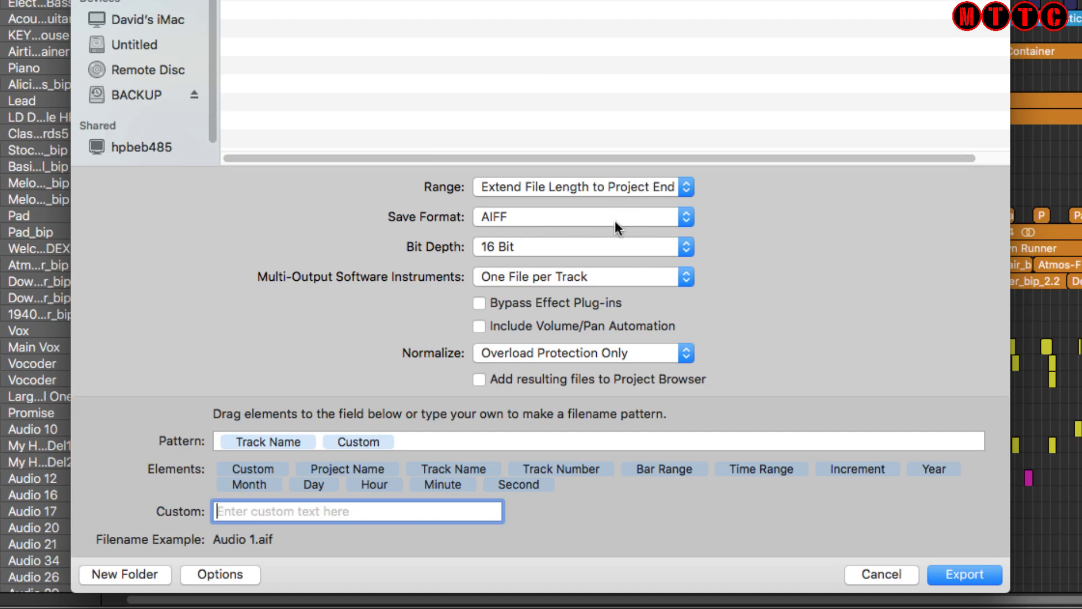
pyautogui.click(556, 248)
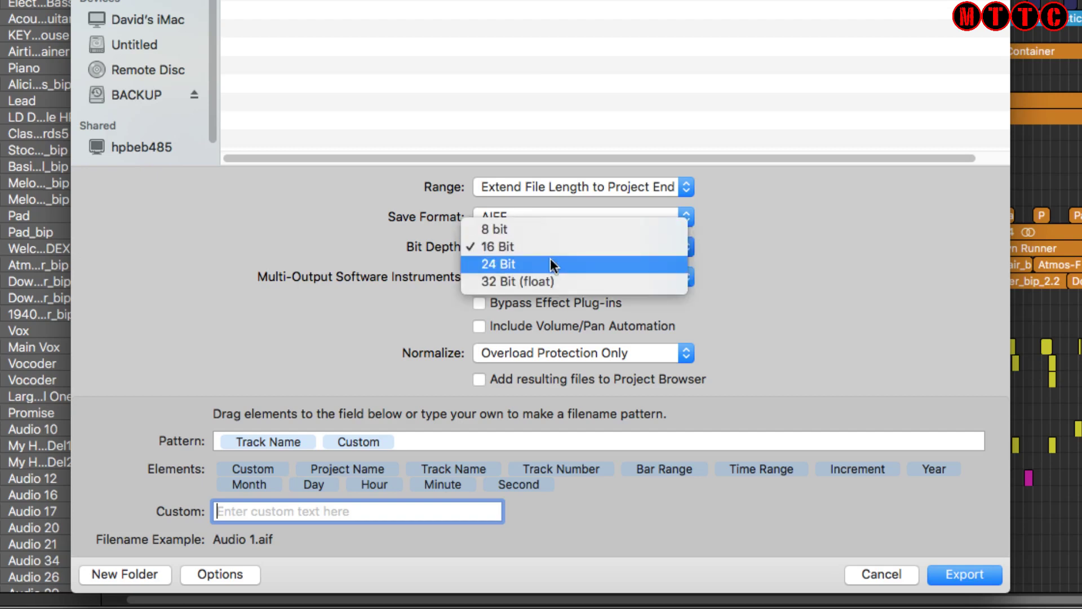
pyautogui.click(551, 260)
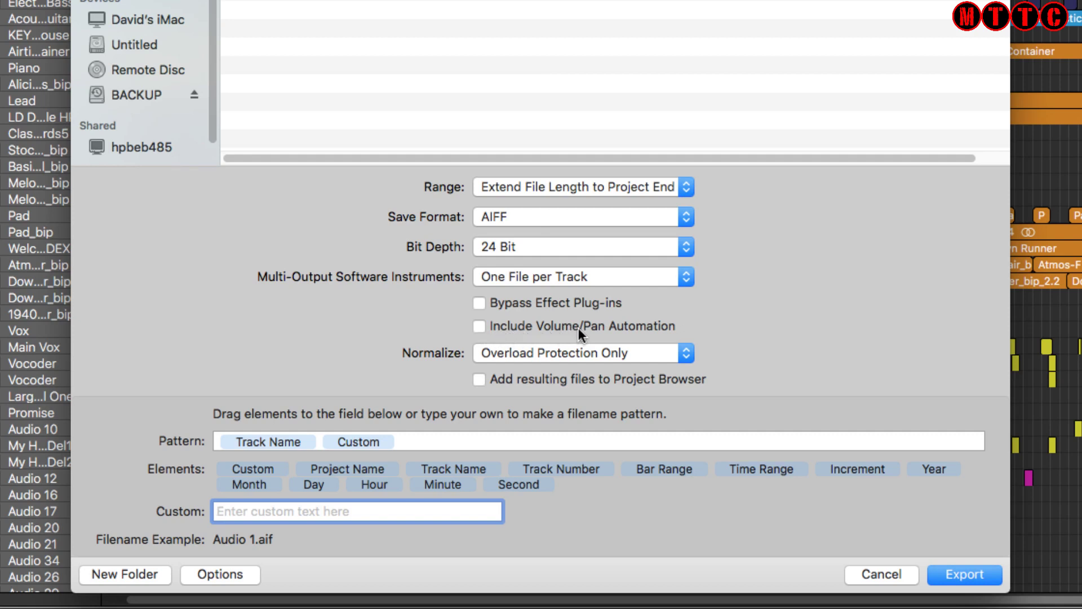
pyautogui.click(556, 353)
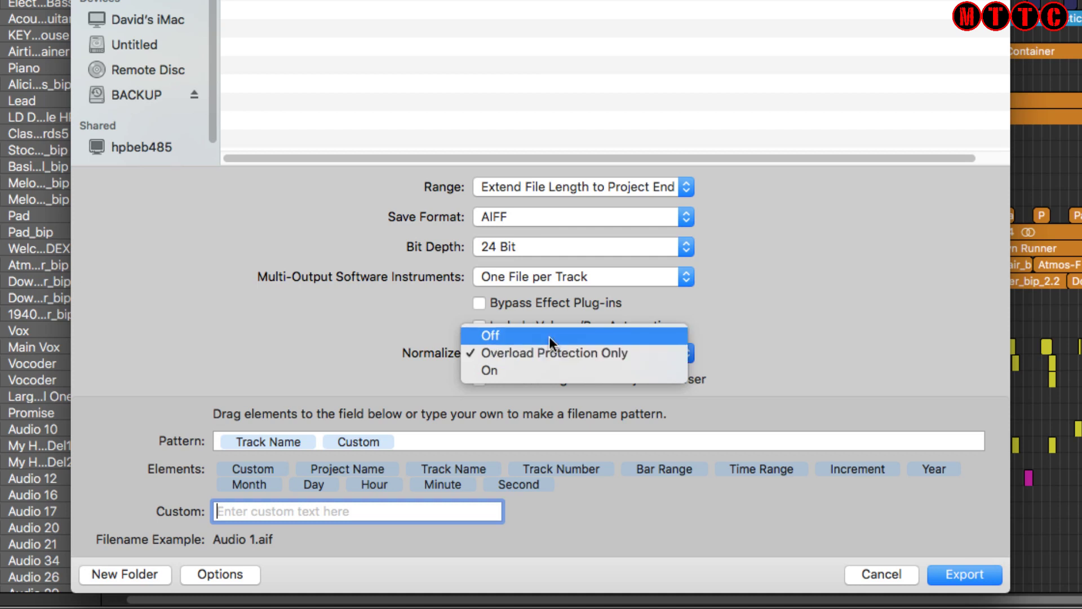
pyautogui.click(549, 336)
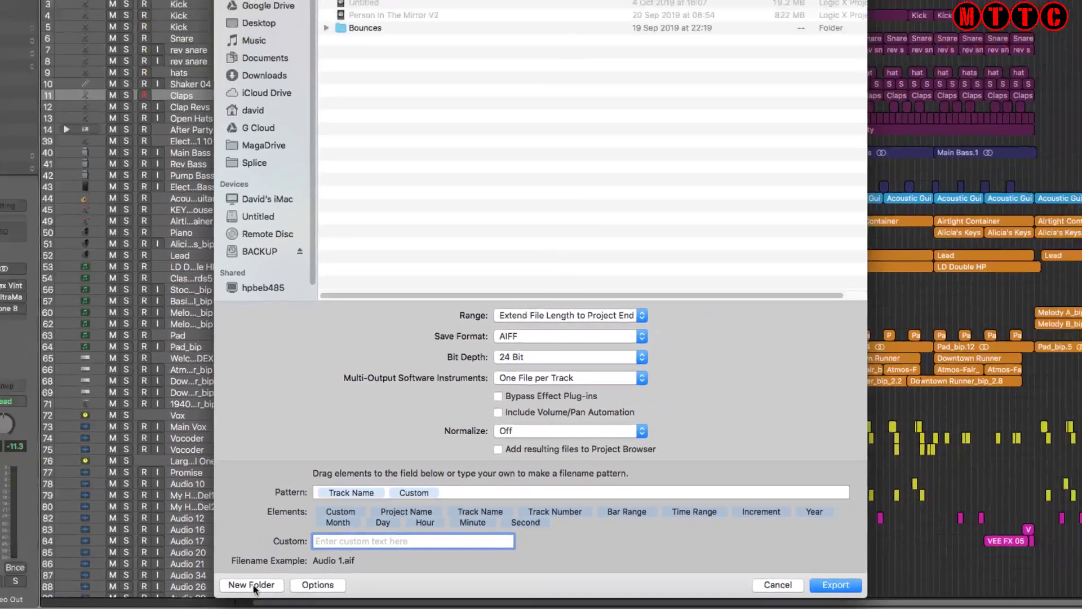
# - Create a destination folder named Promise Audio Export and export all tracks into it
pyautogui.click(133, 574)
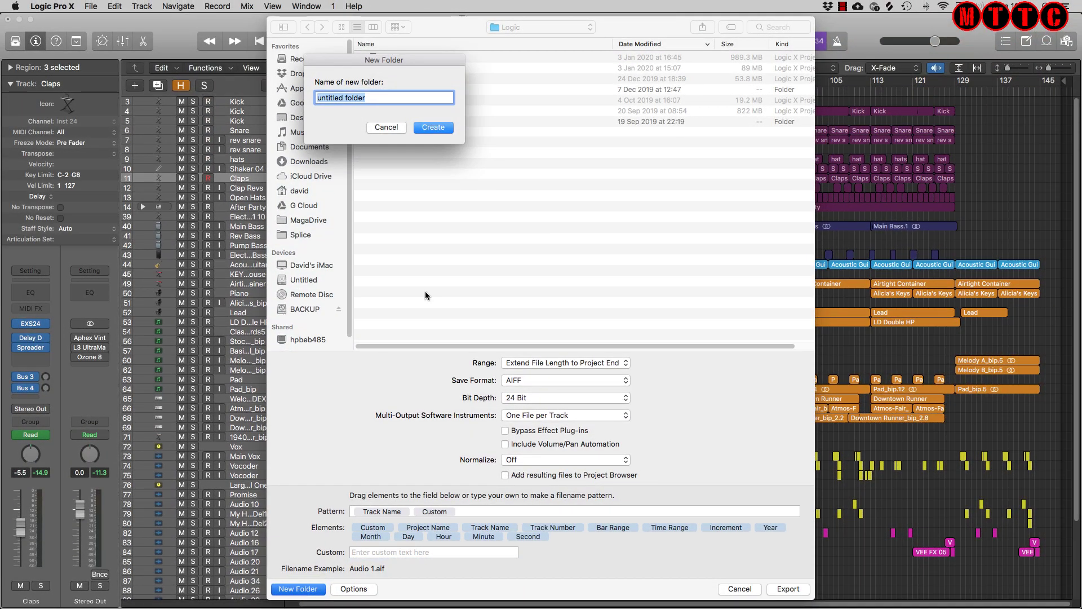
pyautogui.write('Promi')
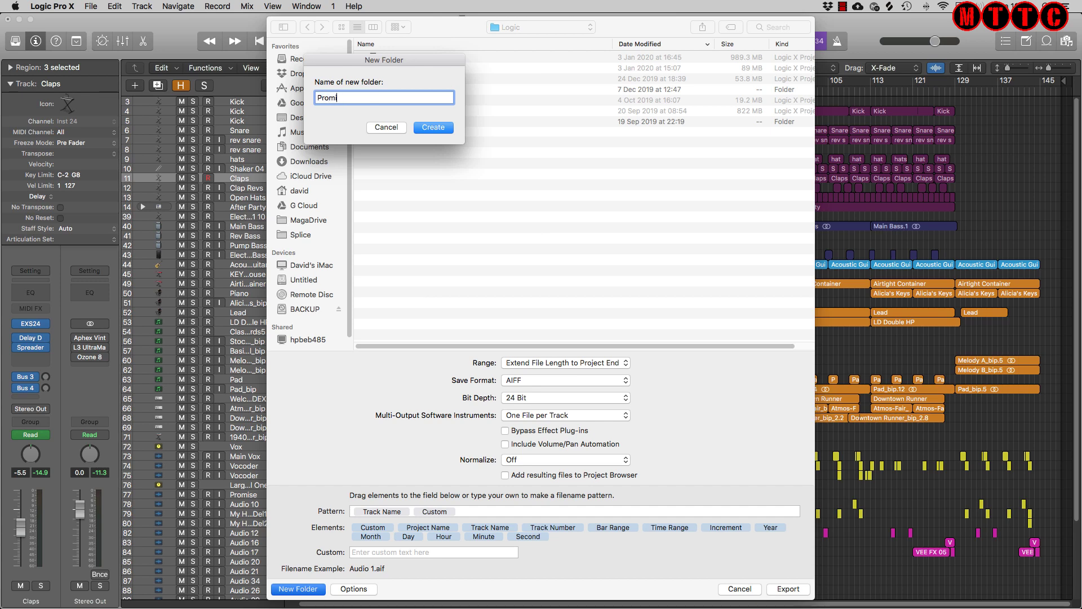
pyautogui.write('se Audio Export')
pyautogui.click(436, 128)
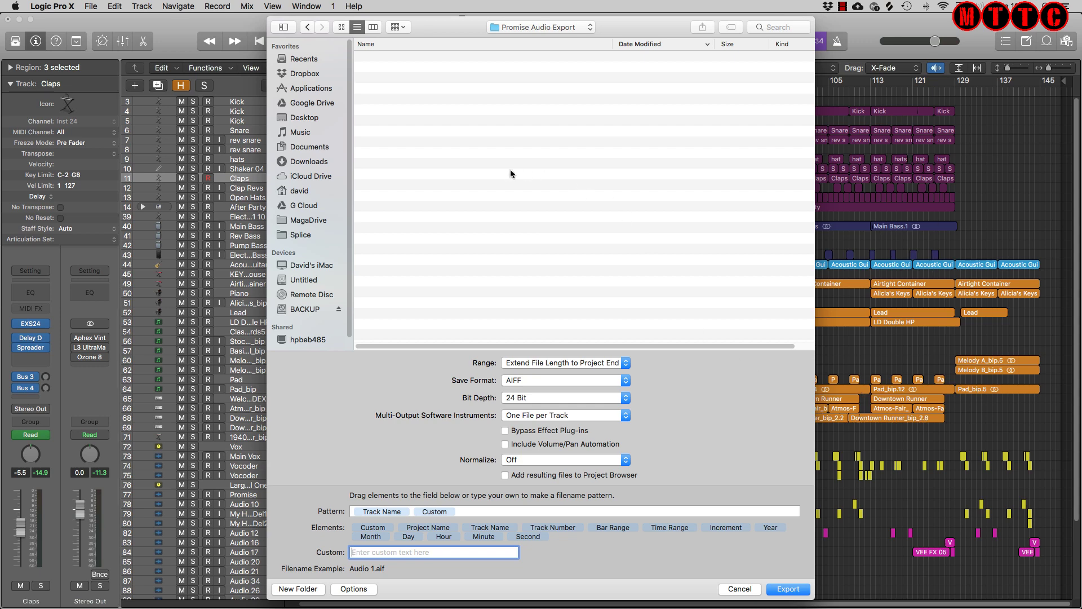
pyautogui.press('Return')
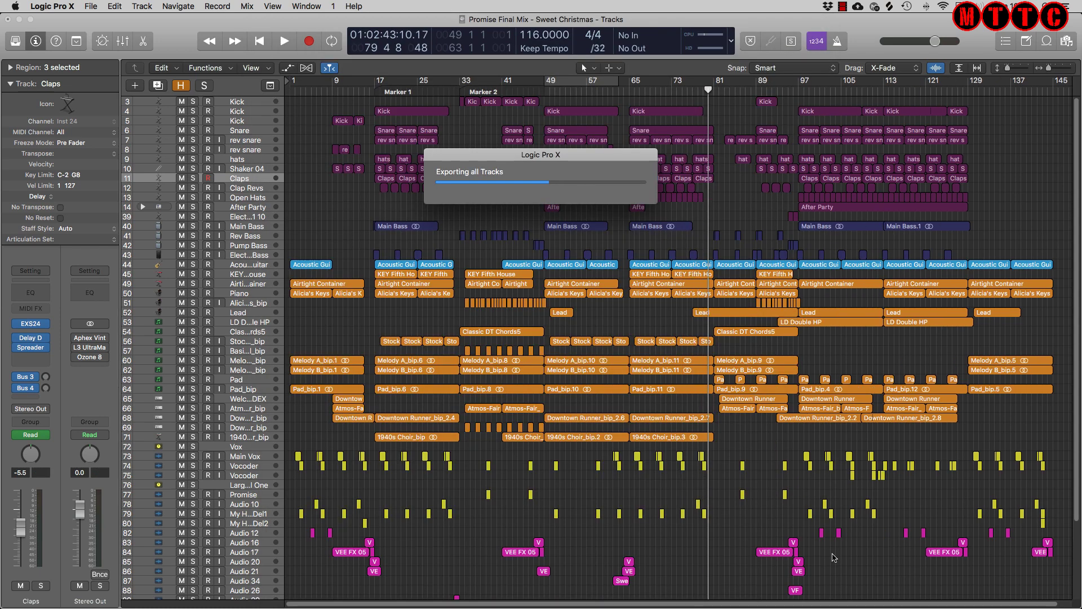
# - Switch to Finder and look through the exported audio files in the Promise Audio Export folder
pyautogui.press('super+Tab')
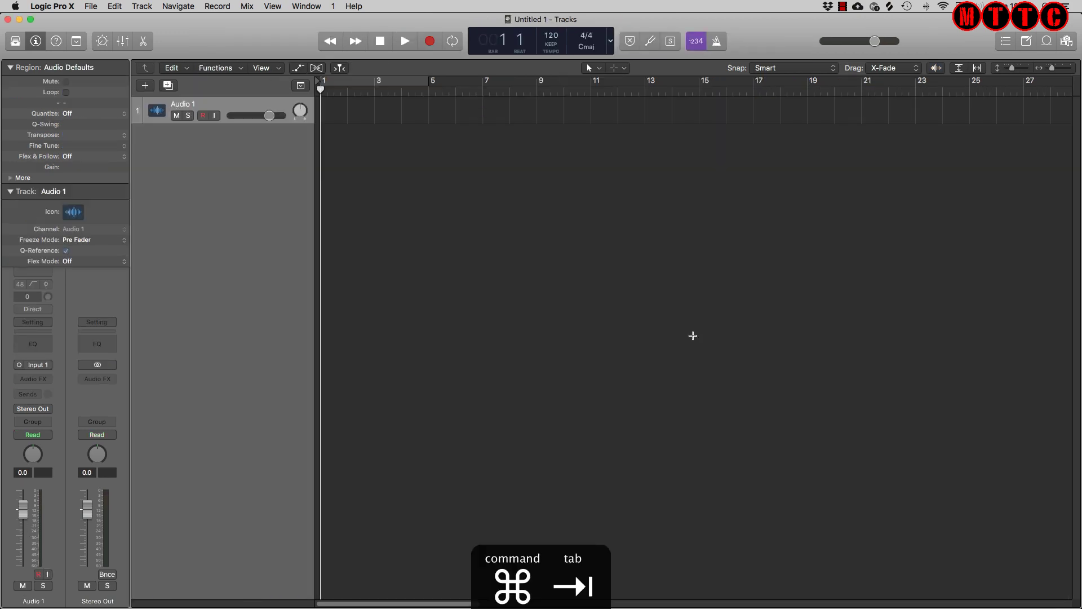
pyautogui.press('super+Tab')
pyautogui.press('Tab')
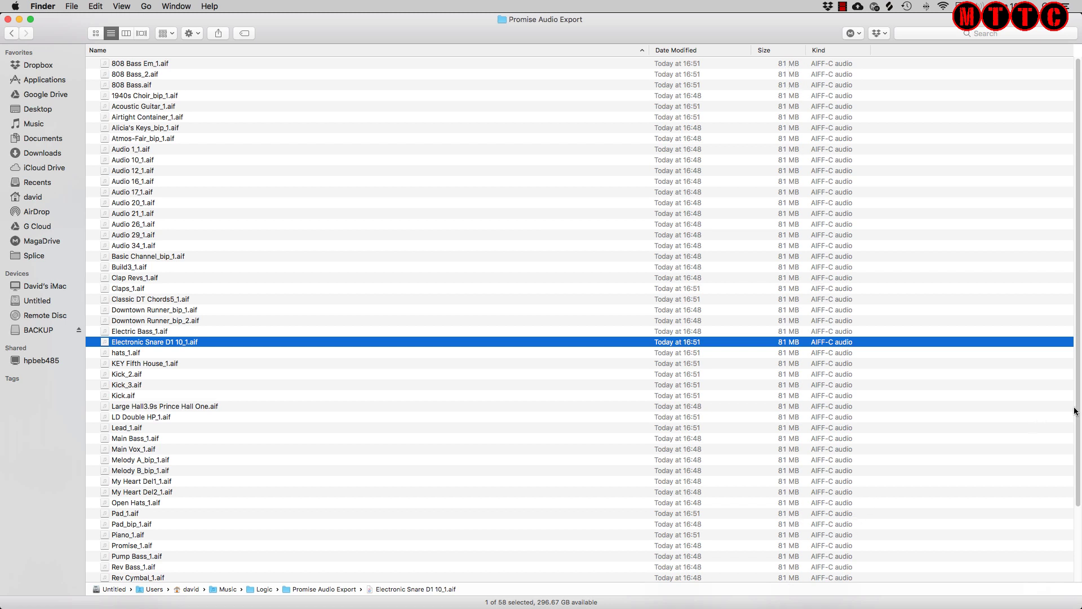
pyautogui.scroll(-5, 1080, 529)
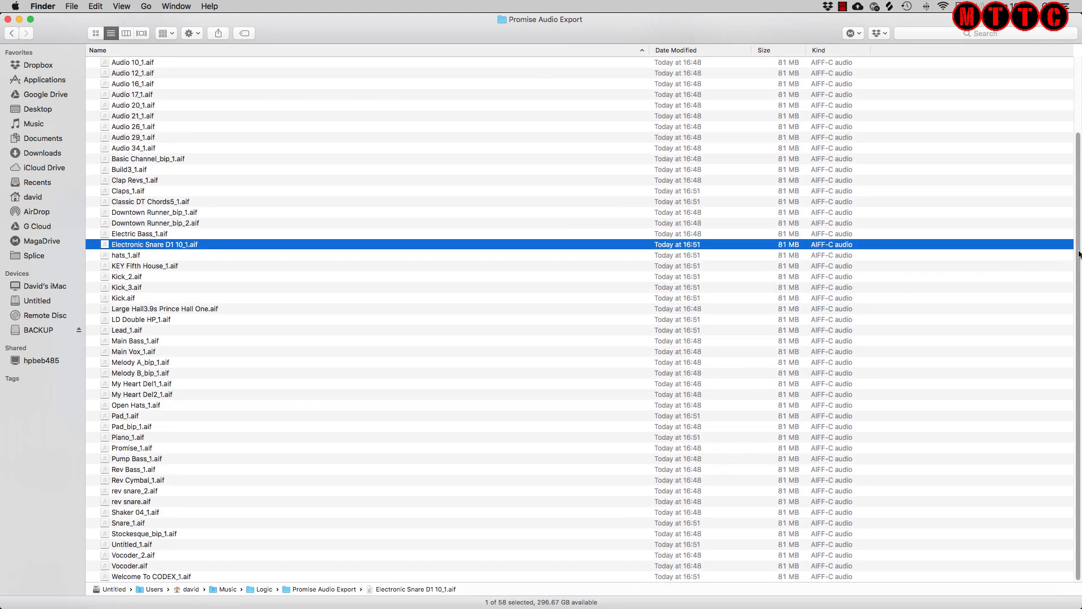
pyautogui.scroll(5, 1055, 192)
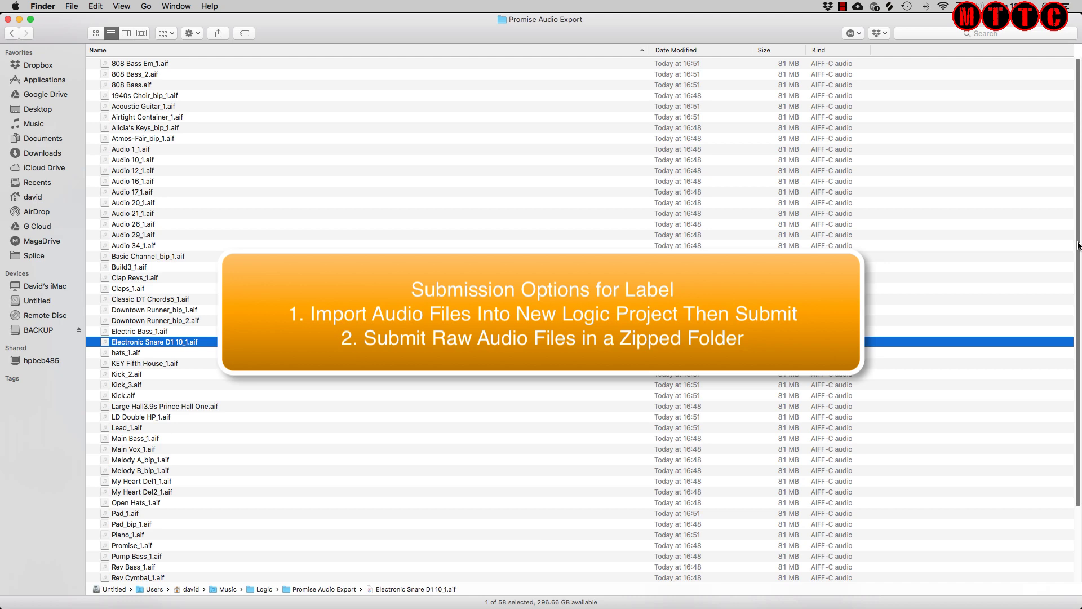
pyautogui.scroll(-5, 1081, 333)
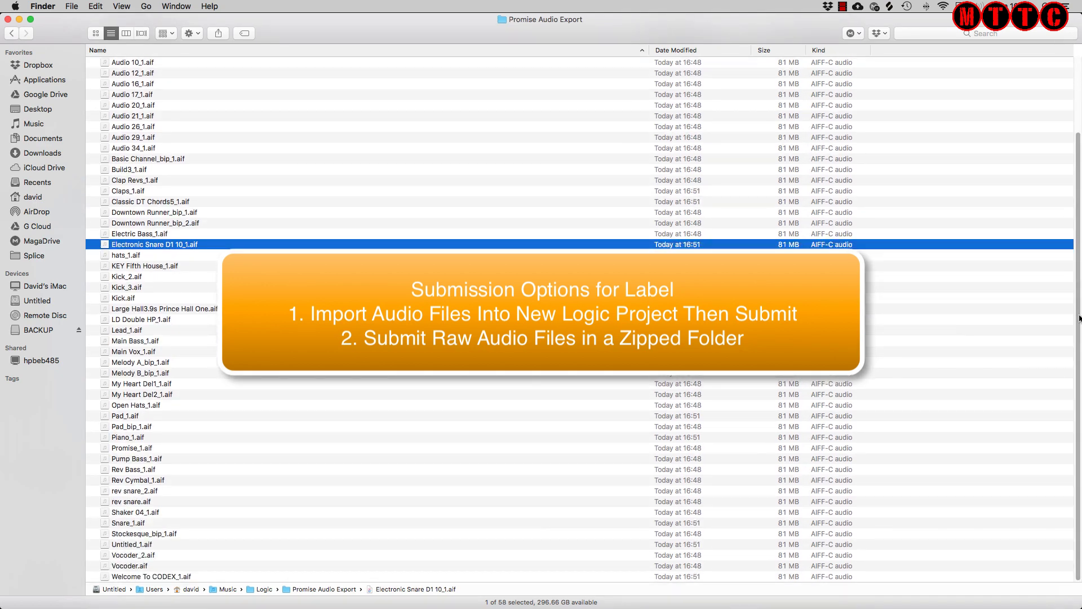
pyautogui.scroll(5, 1077, 318)
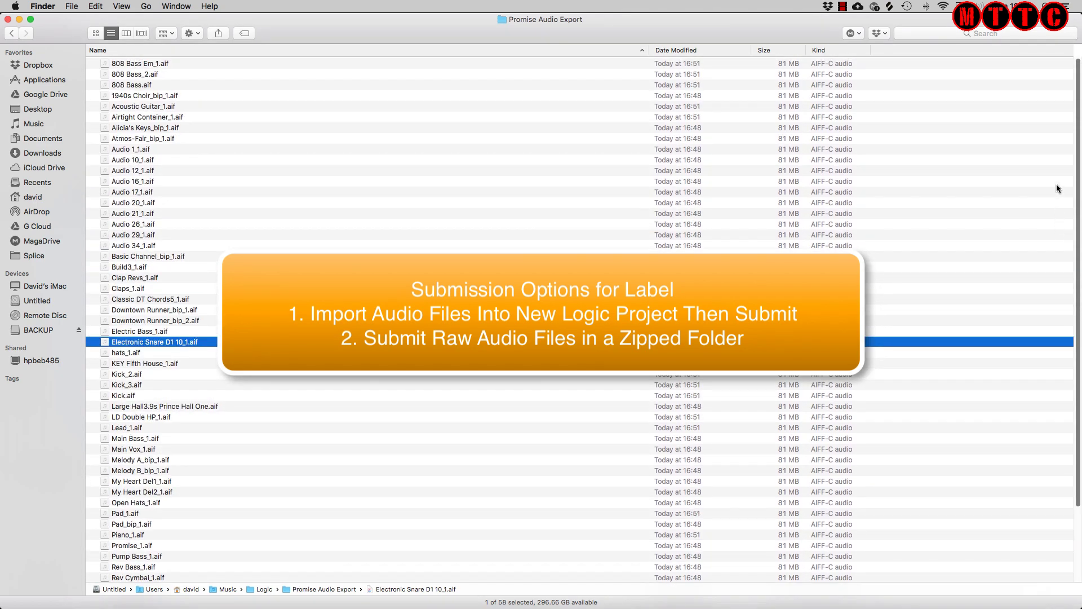
# - Import all exported AIFF files from the Promise Audio Export folder into the empty Logic project, creating new tracks for them
pyautogui.click(305, 74)
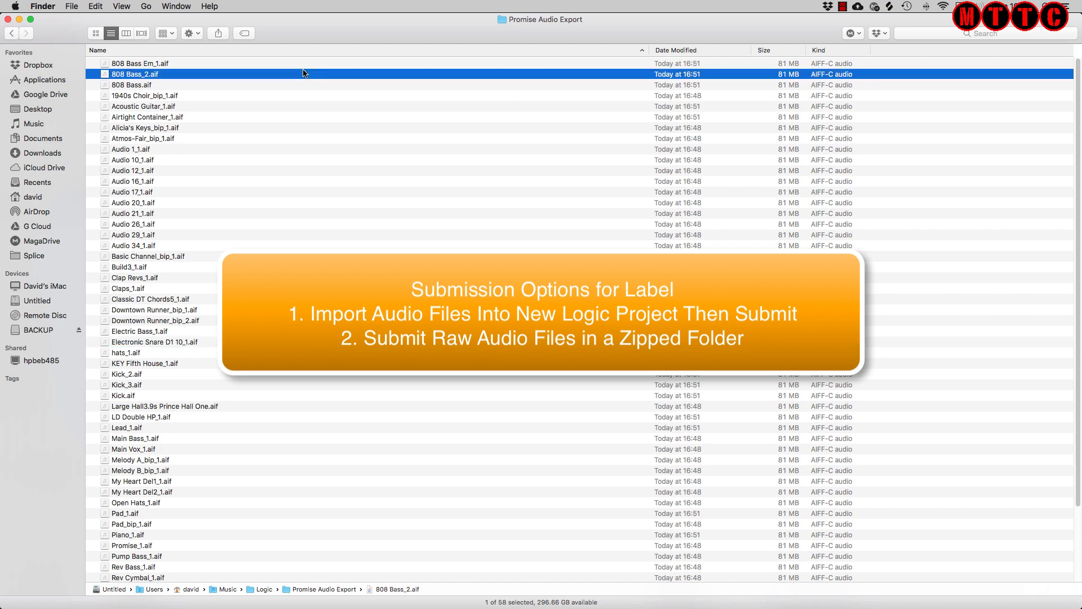
pyautogui.press('super+a')
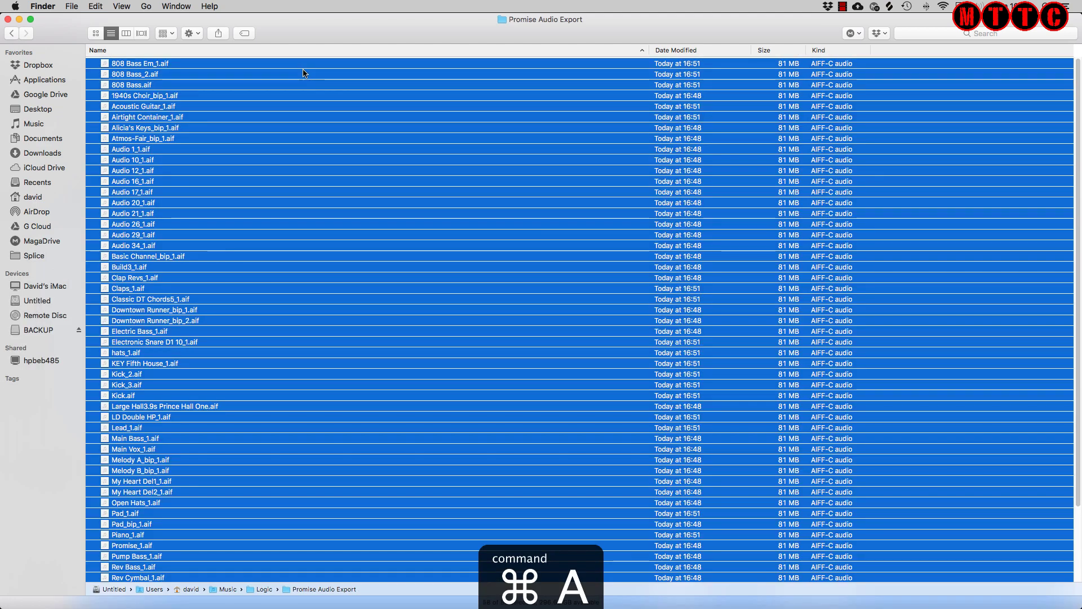
pyautogui.moveTo(52, 35); pyautogui.dragTo(530, 4)
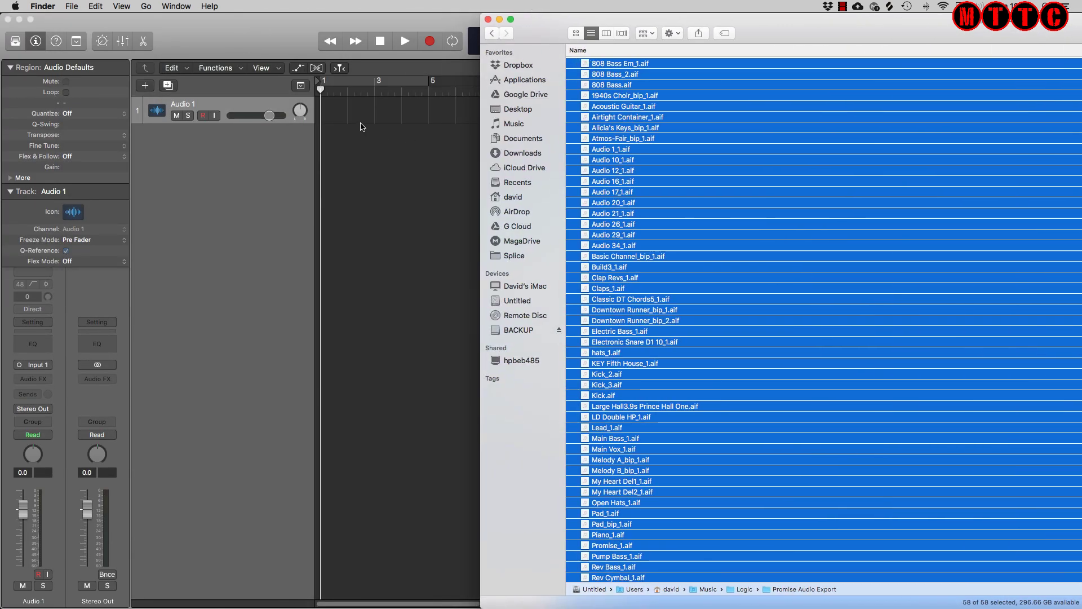
pyautogui.moveTo(362, 127); pyautogui.dragTo(325, 108)
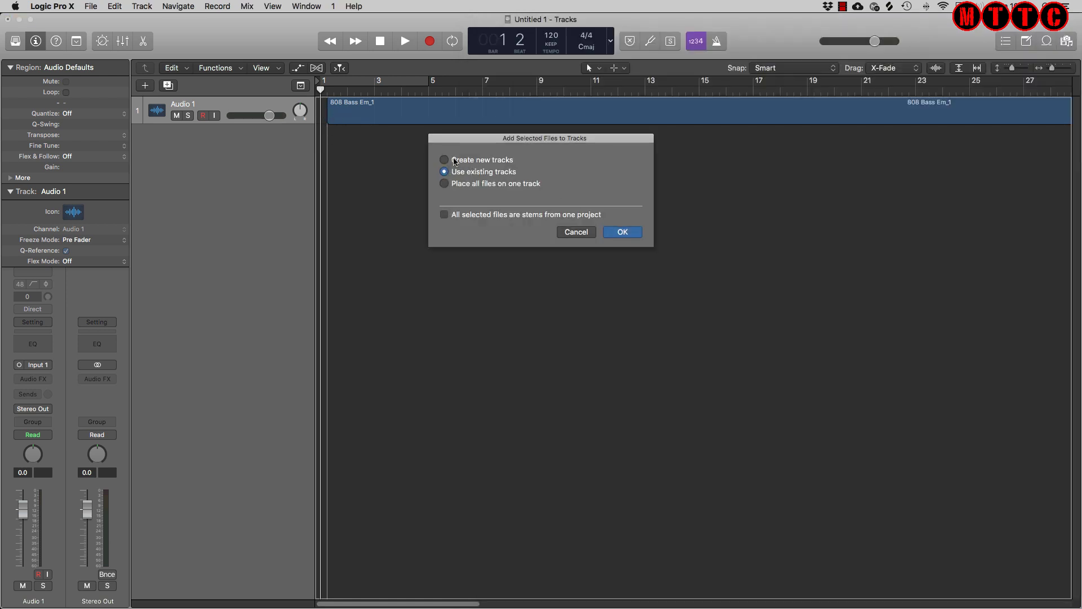
pyautogui.click(445, 160)
pyautogui.click(634, 232)
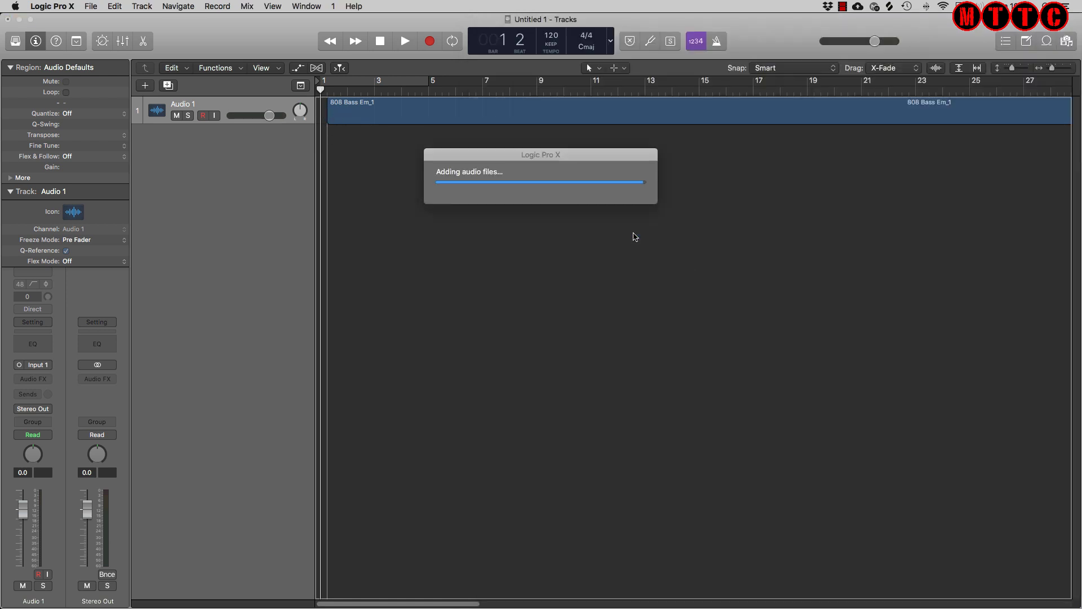
# - Select all imported audio regions and move them together to the start of the project at bar 1
pyautogui.press('super+a')
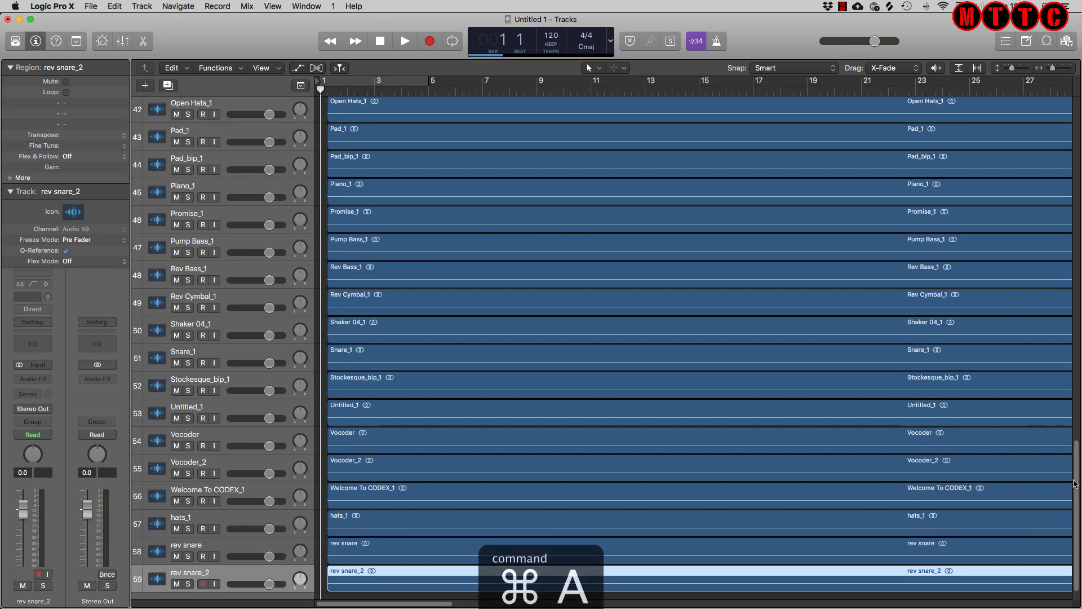
pyautogui.moveTo(1075, 484); pyautogui.dragTo(1075, 140)
pyautogui.click(375, 111)
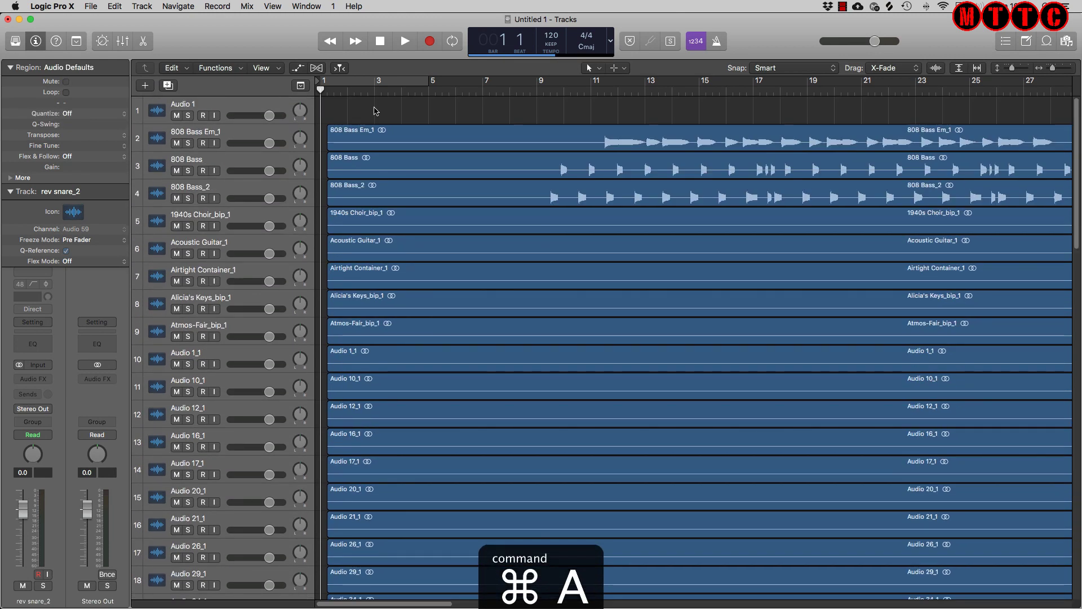
pyautogui.press('super+a')
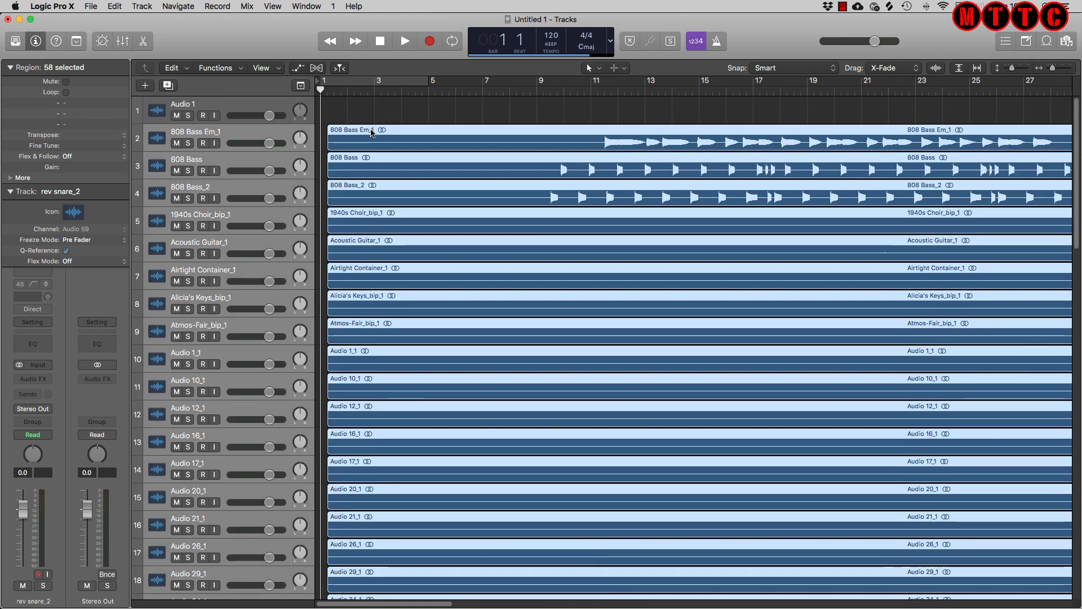
pyautogui.moveTo(371, 133); pyautogui.dragTo(334, 134)
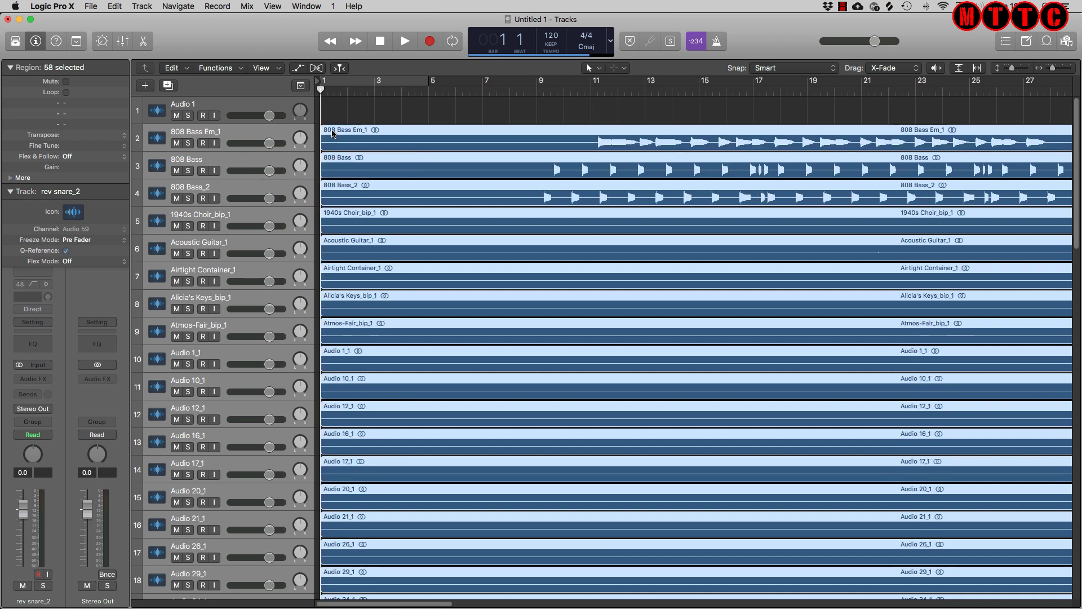
# - Delete the empty Audio 1 track and fit the full length of the song horizontally in the arrangement
pyautogui.click(231, 107)
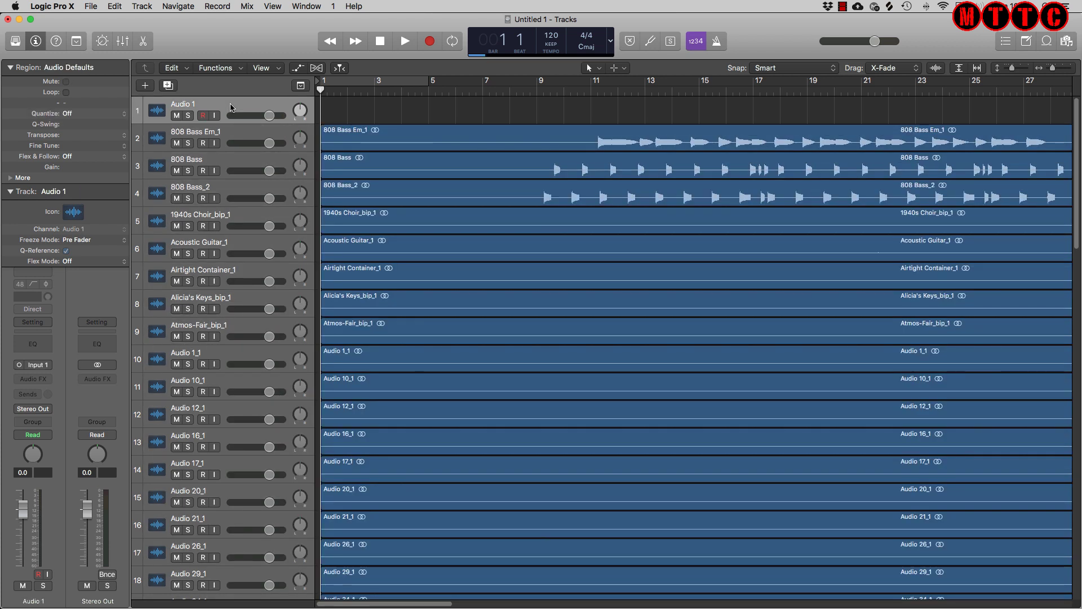
pyautogui.press('super+BackSpace')
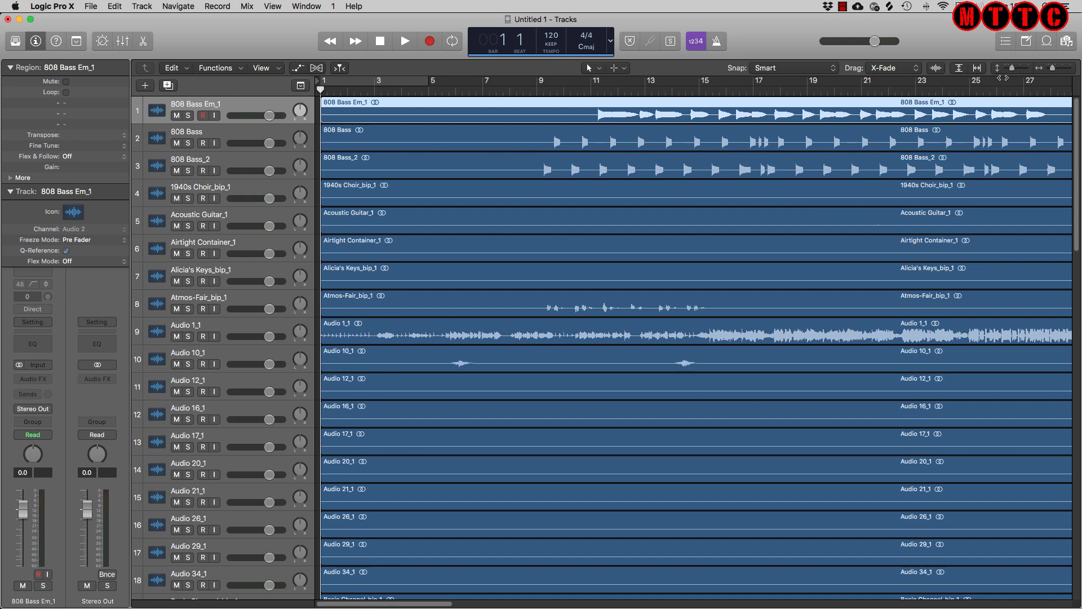
pyautogui.click(978, 67)
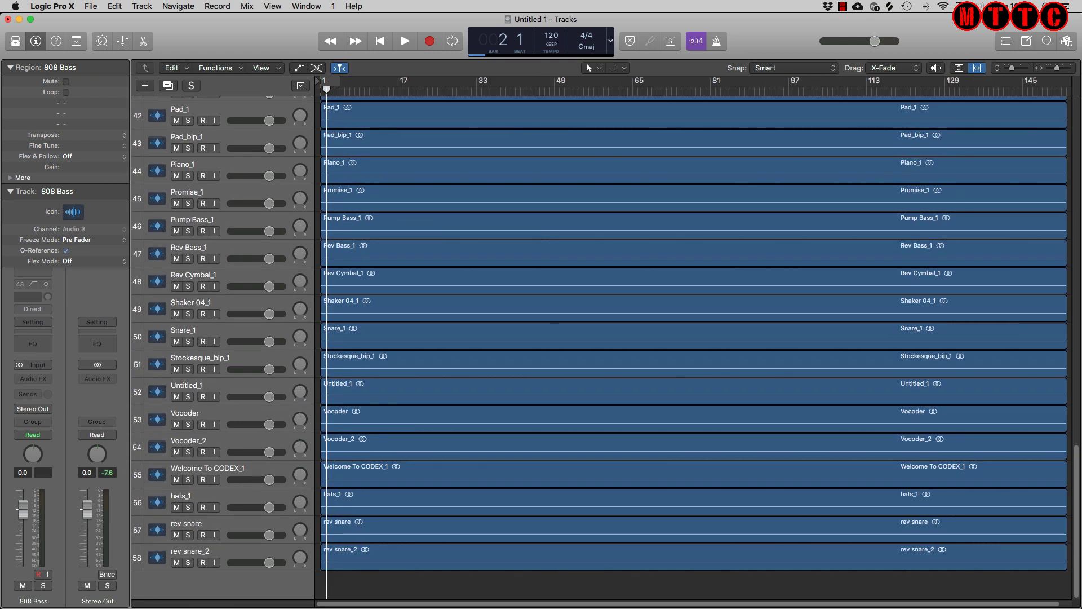
# - Solo the Downtown Runner_bip_2 track, play it from about bar 17 and stop playback
pyautogui.scroll(20, 759, 210)
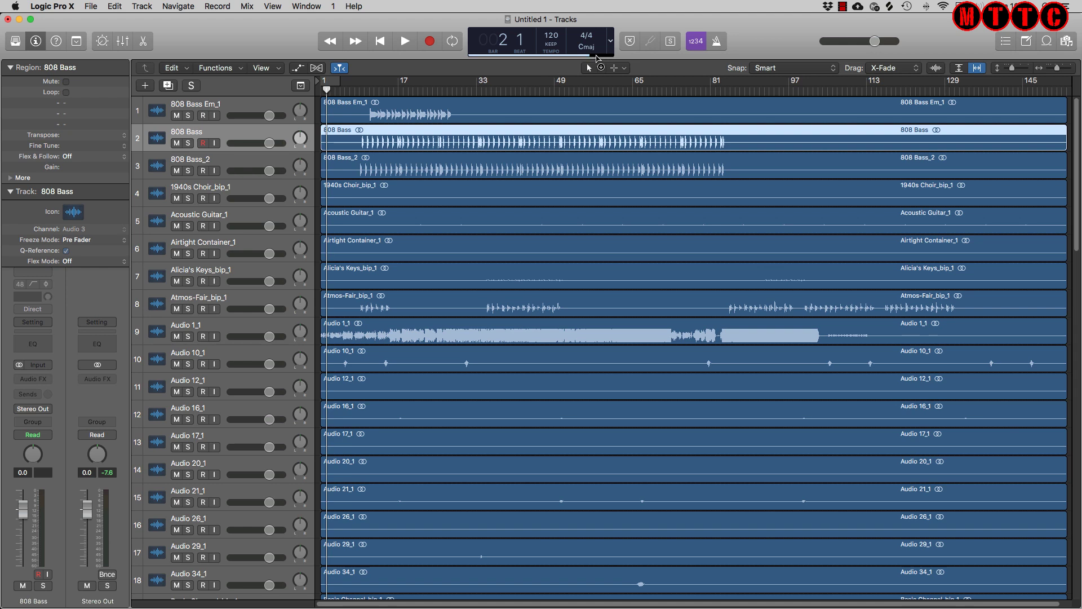
pyautogui.moveTo(1078, 247); pyautogui.dragTo(1080, 386)
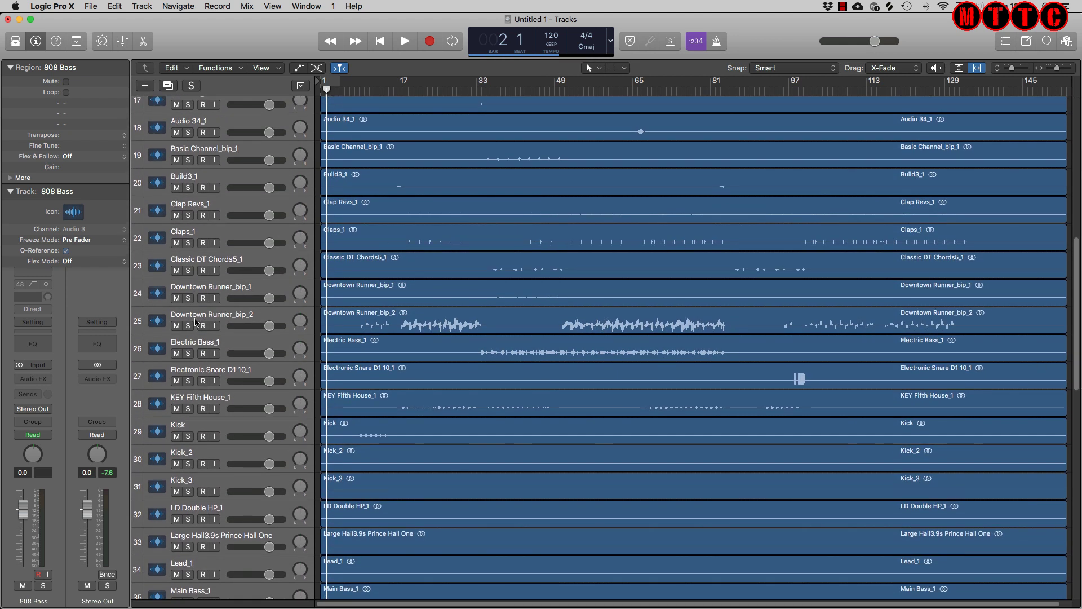
pyautogui.click(188, 326)
pyautogui.click(405, 91)
pyautogui.press('space')
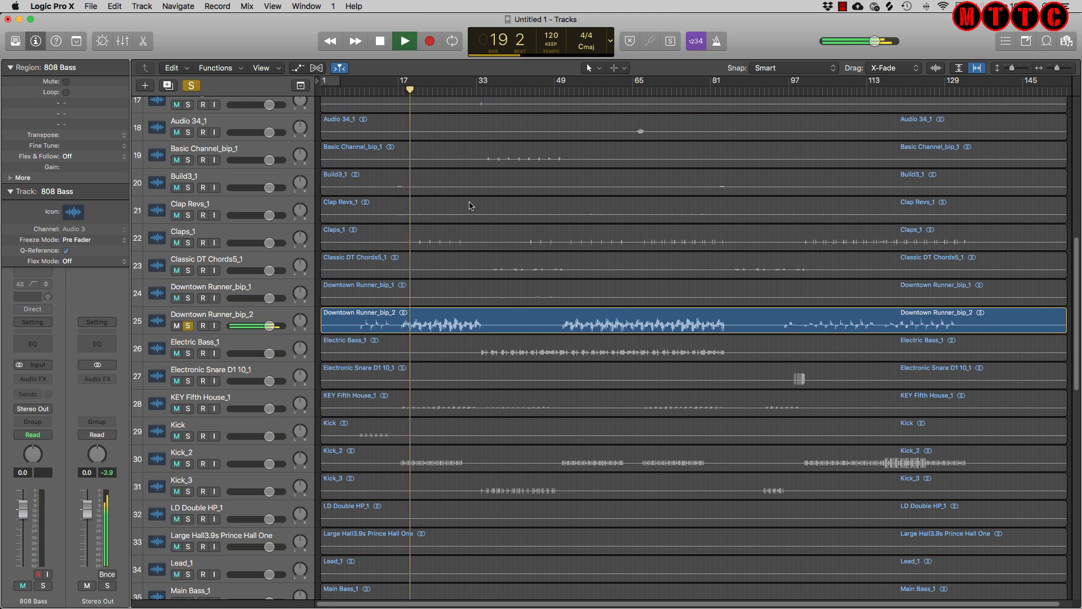
pyautogui.press('space')
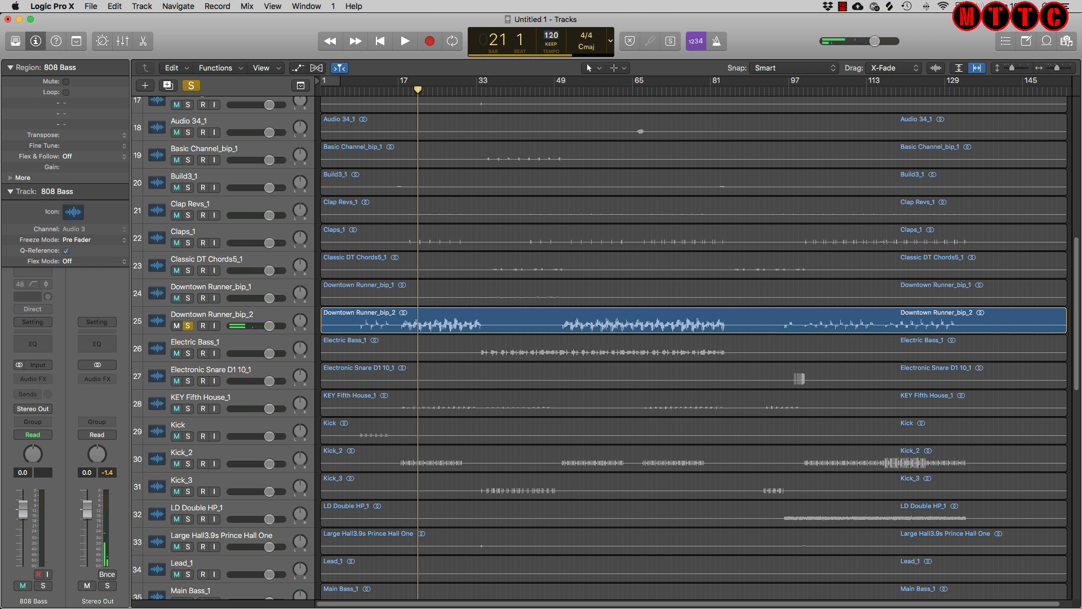
# - Set the project tempo to 116 BPM and play the imported tracks around bar 49
pyautogui.write('116')
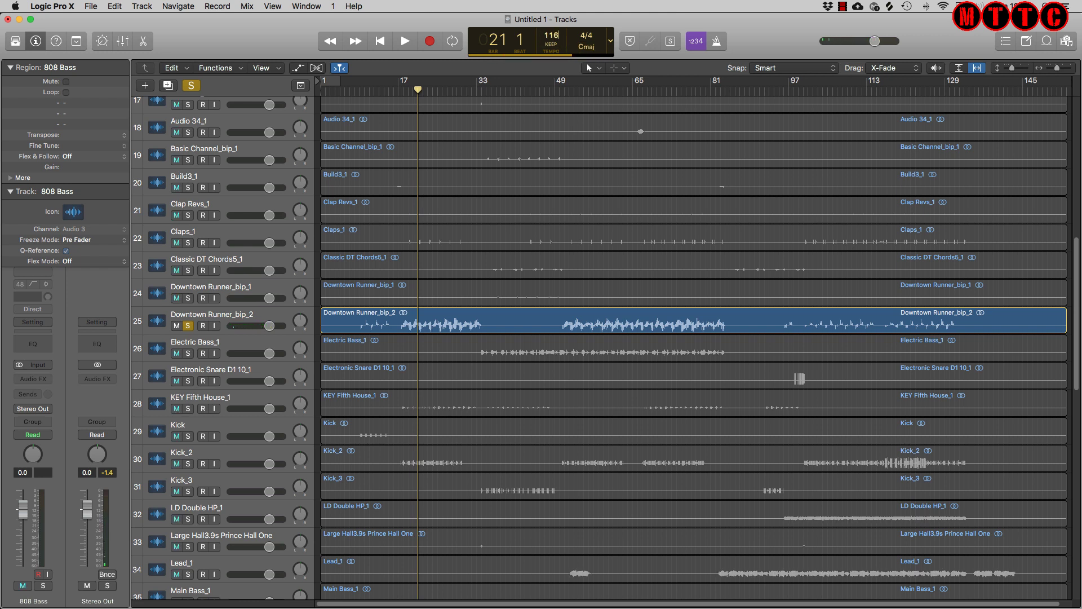
pyautogui.press('Return')
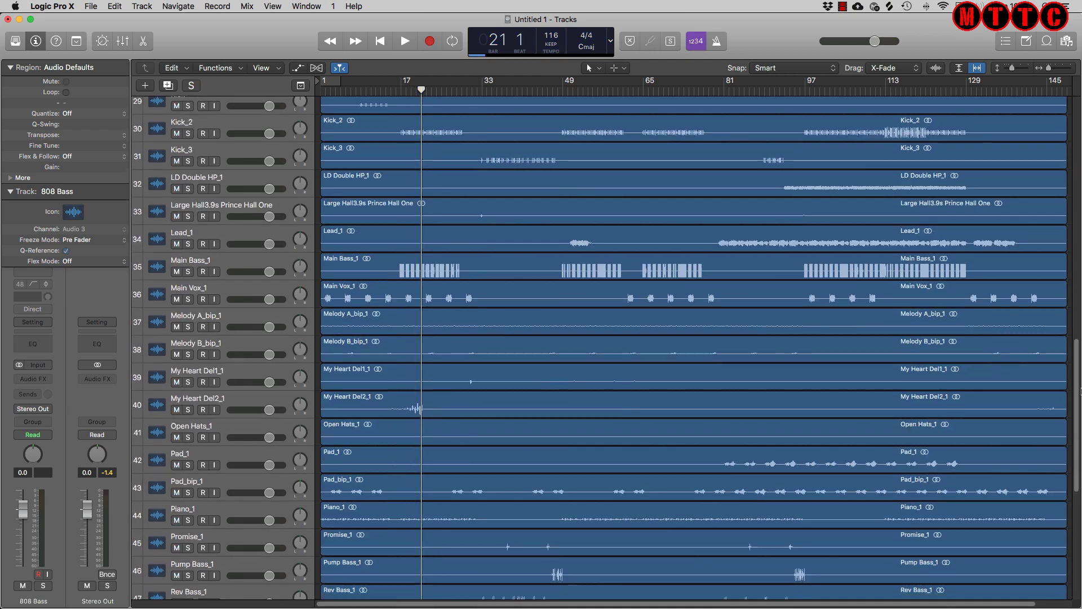
pyautogui.moveTo(1079, 398); pyautogui.dragTo(1078, 481)
pyautogui.moveTo(1077, 467); pyautogui.dragTo(1008, 206)
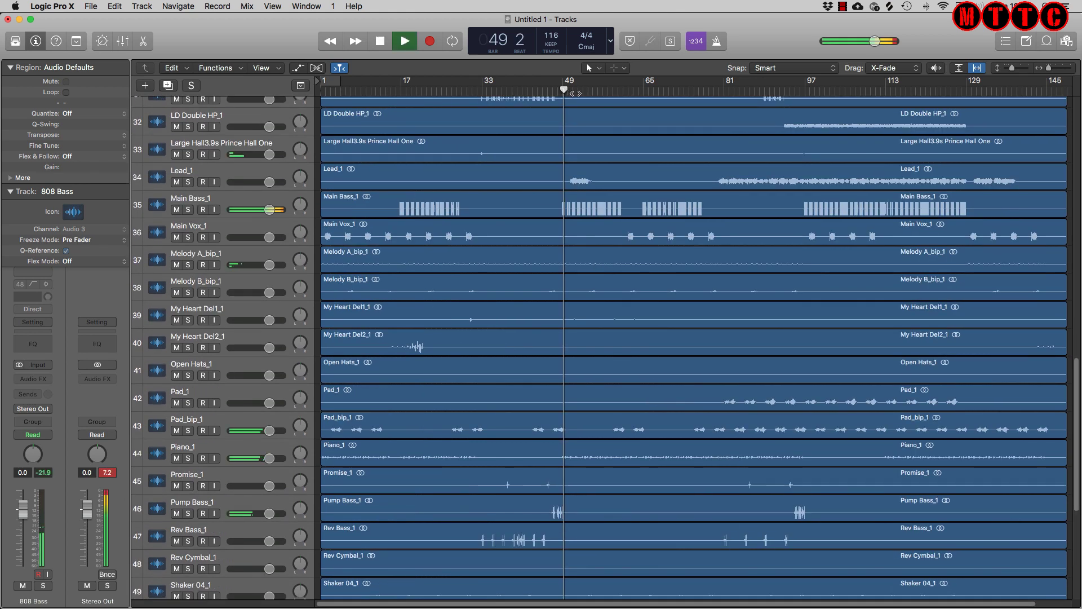